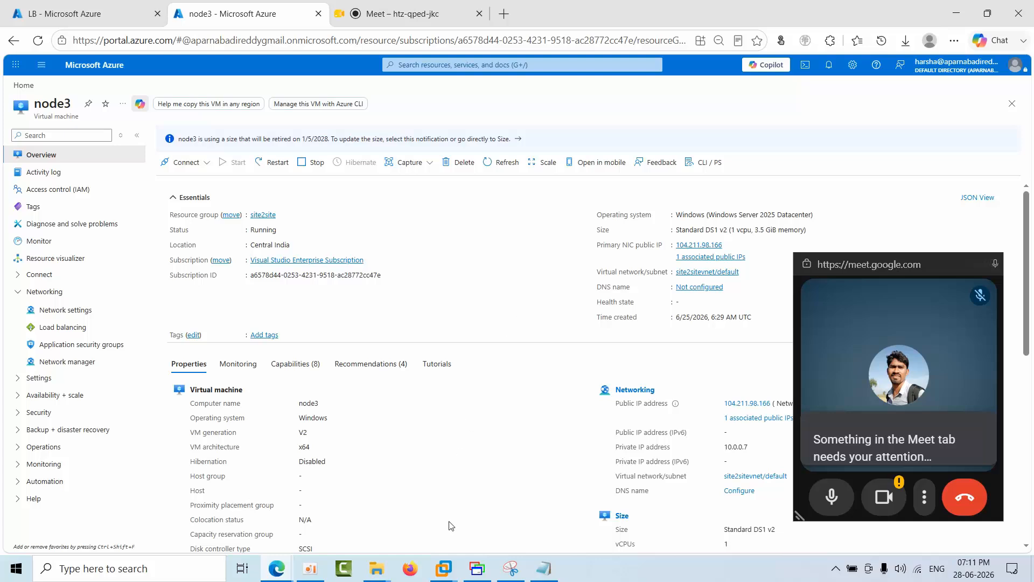
Step: Switch to the Node3 virtual machine in VMware Workstation and look at its memory and hardware settings
mouse_move(444, 568)
click(416, 461)
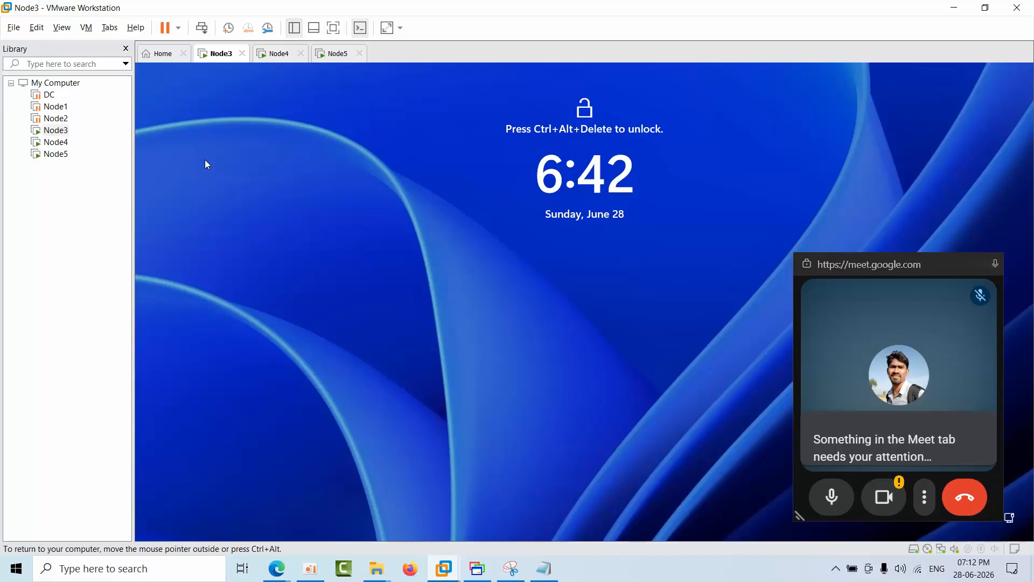
right_click(220, 56)
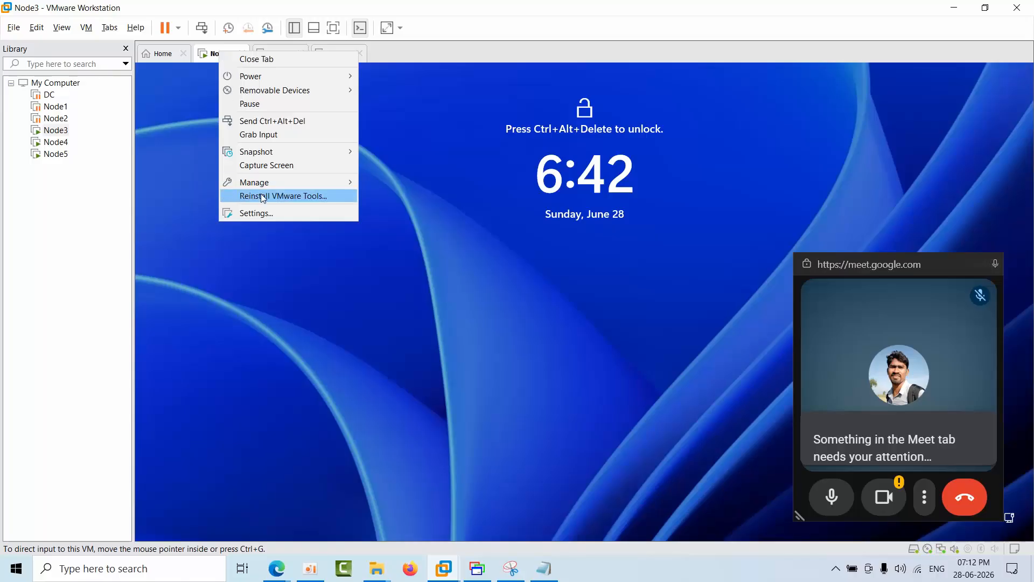
click(265, 218)
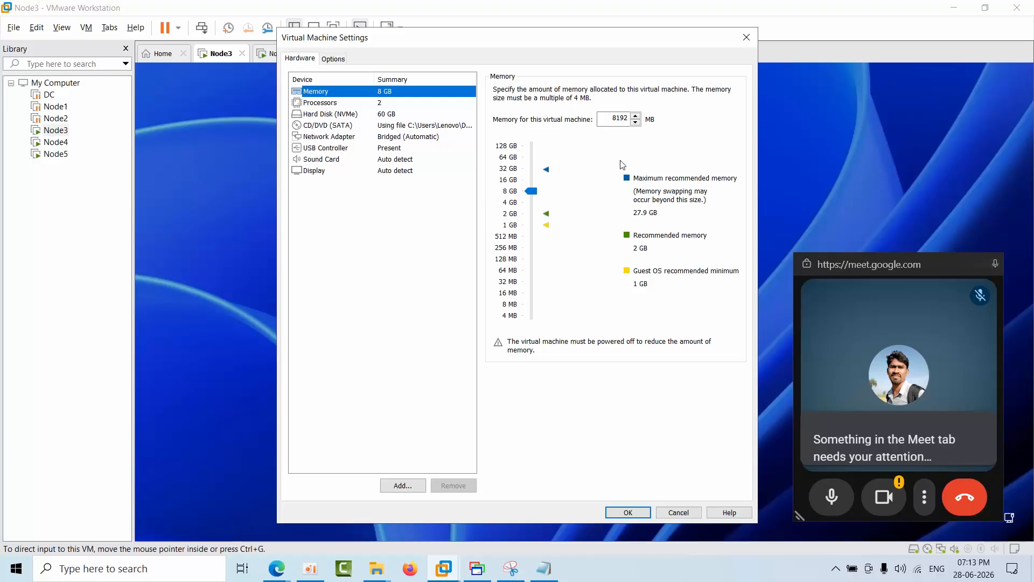
click(746, 38)
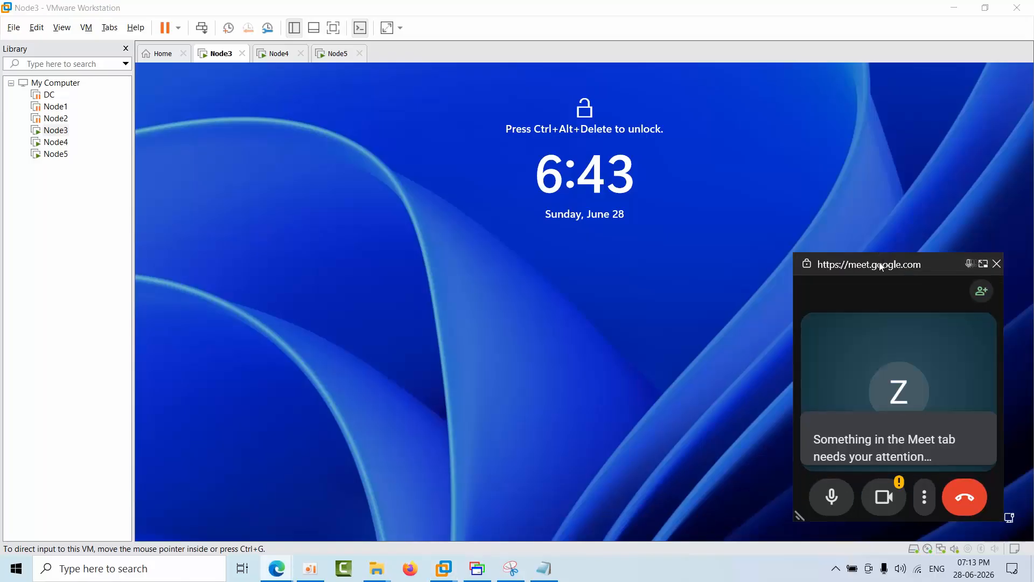
Step: Share the entire screen in the Google Meet call, return to the node3 Azure page and move the floating call window out of the way
click(983, 262)
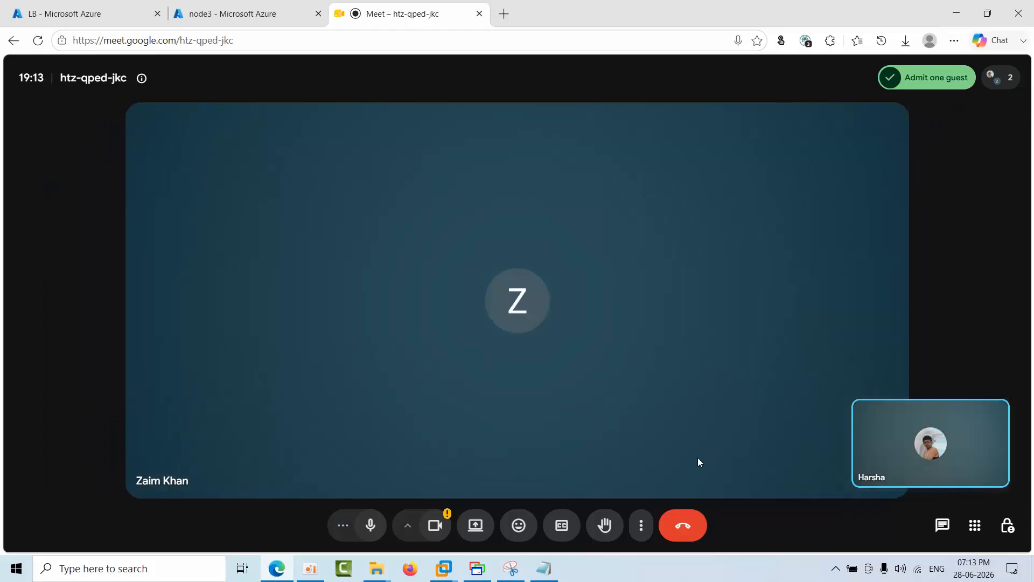
click(478, 527)
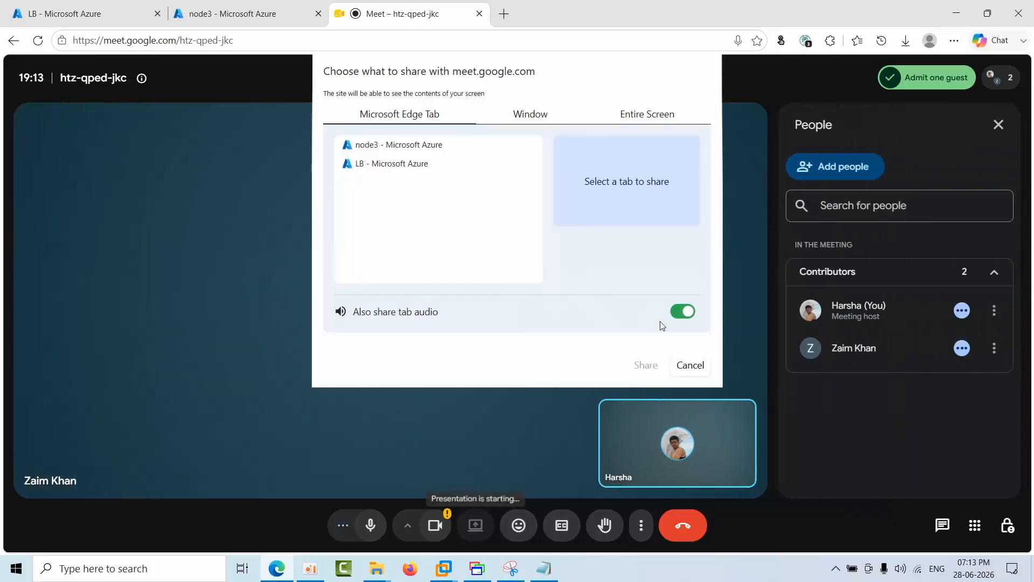
click(644, 114)
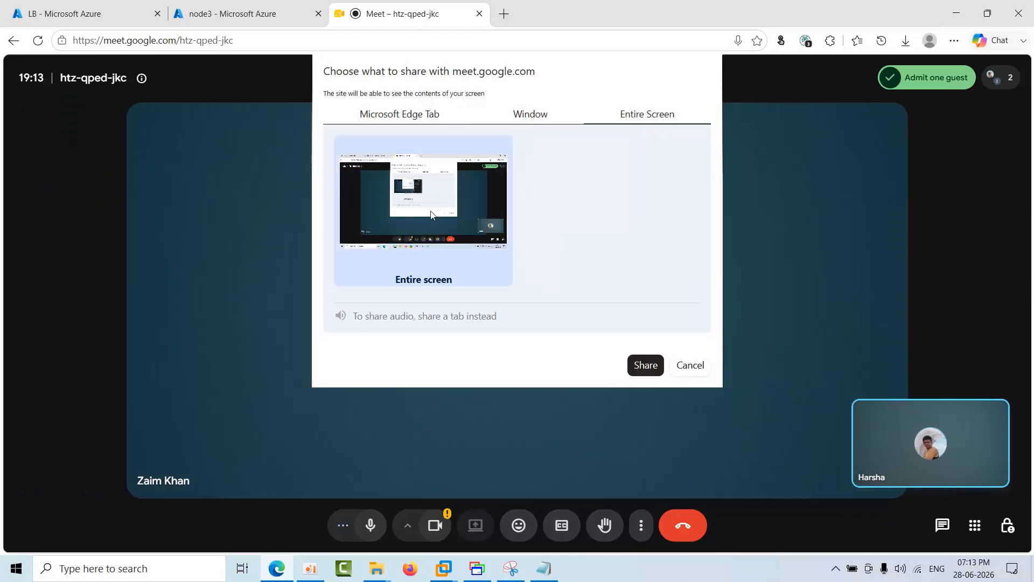
click(646, 364)
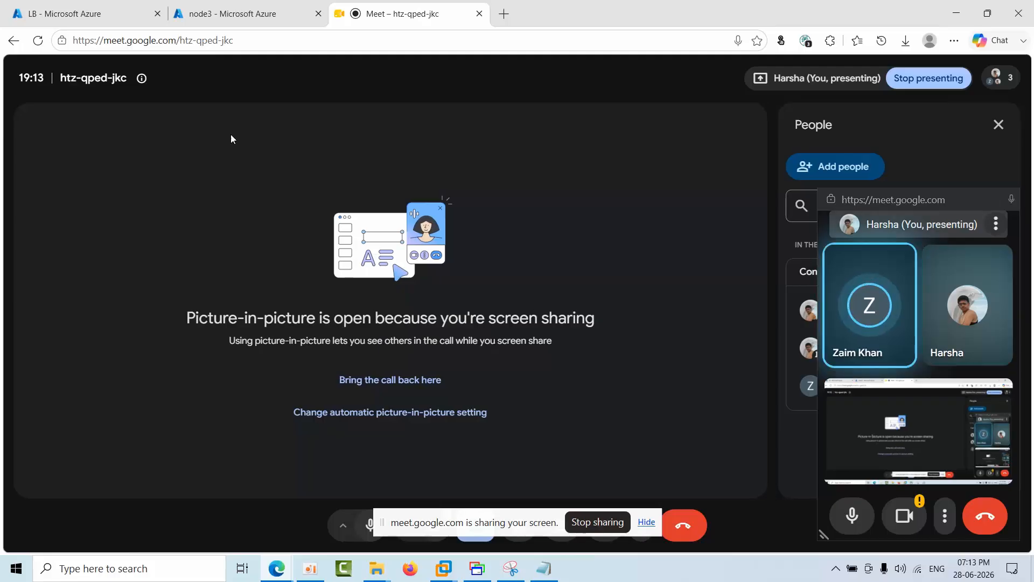
click(262, 14)
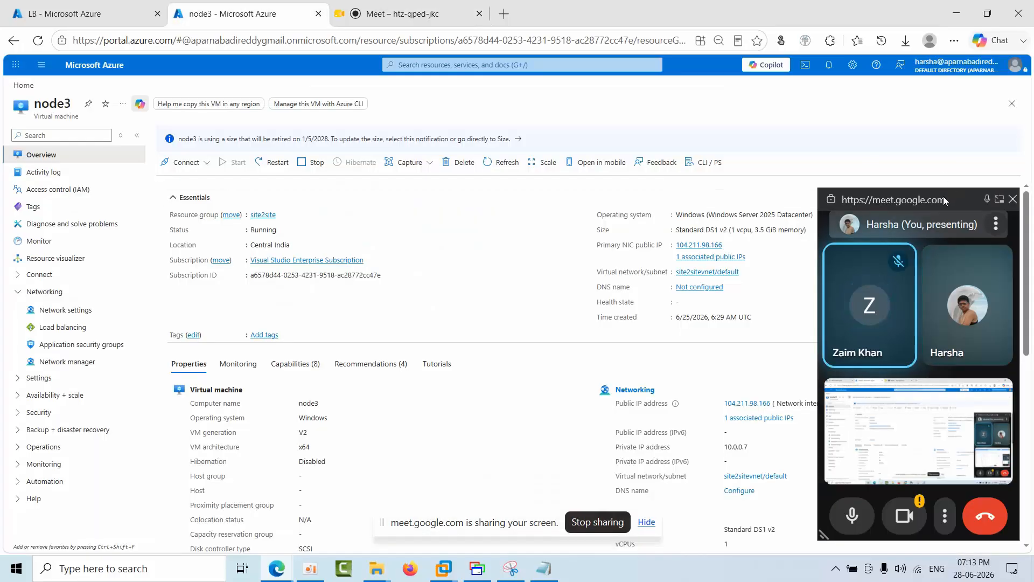
drag(943, 197, 1032, 421)
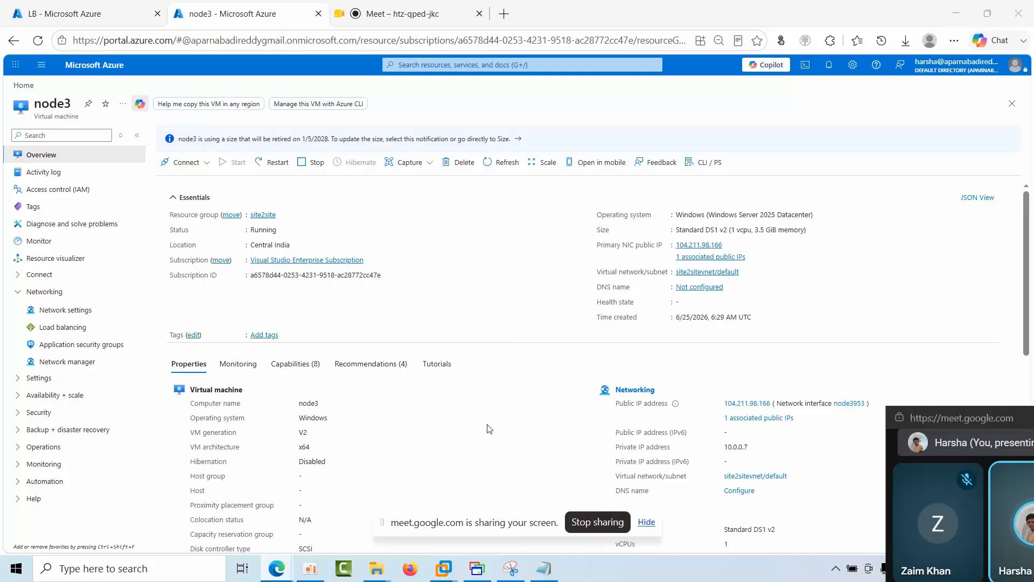
Step: Run ipconfig in the host's Command Prompt and highlight the Wi-Fi adapter's IPv4 address
click(151, 576)
text(cmd)
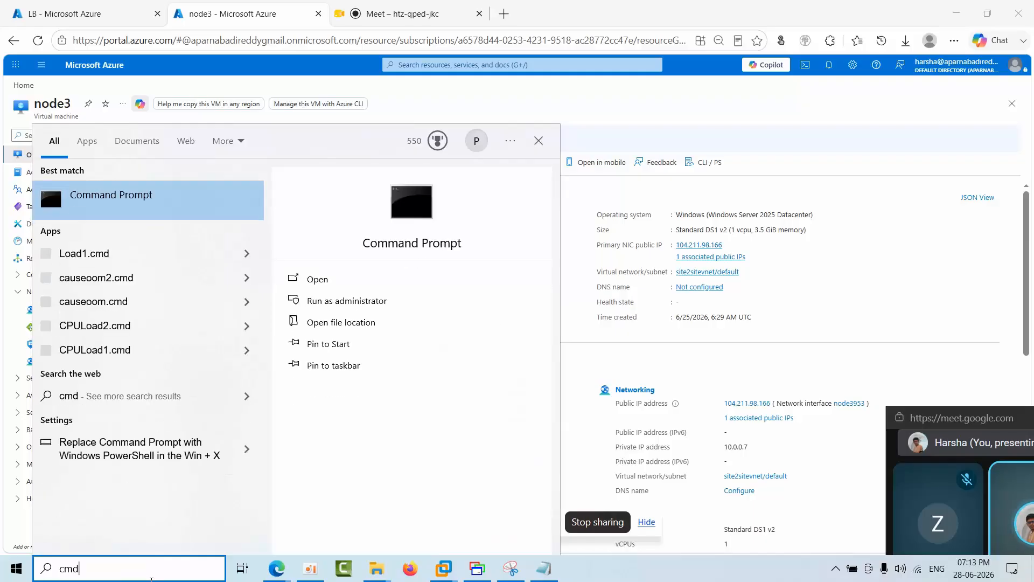
key(Return)
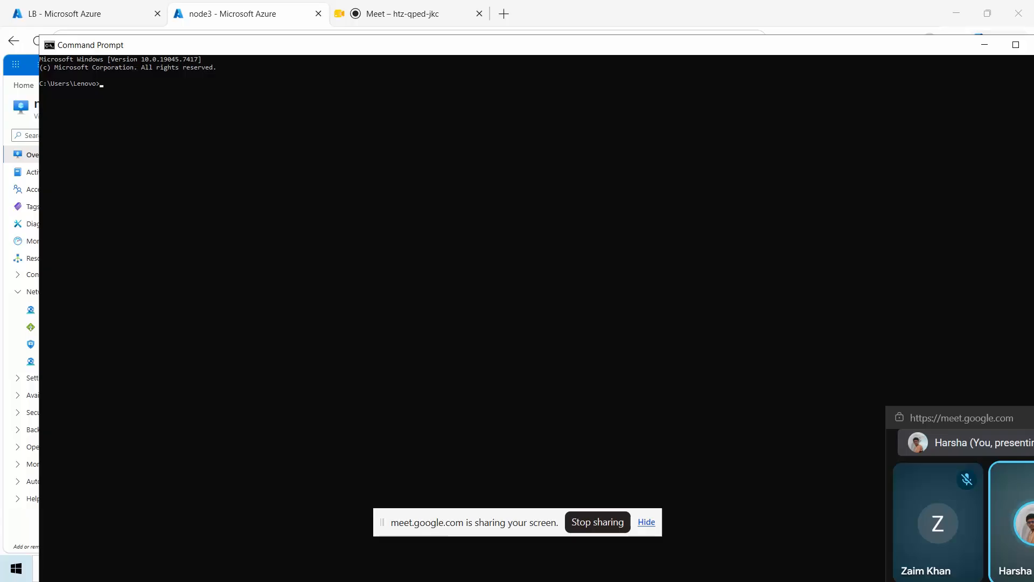
text(ipconfig)
key(Return)
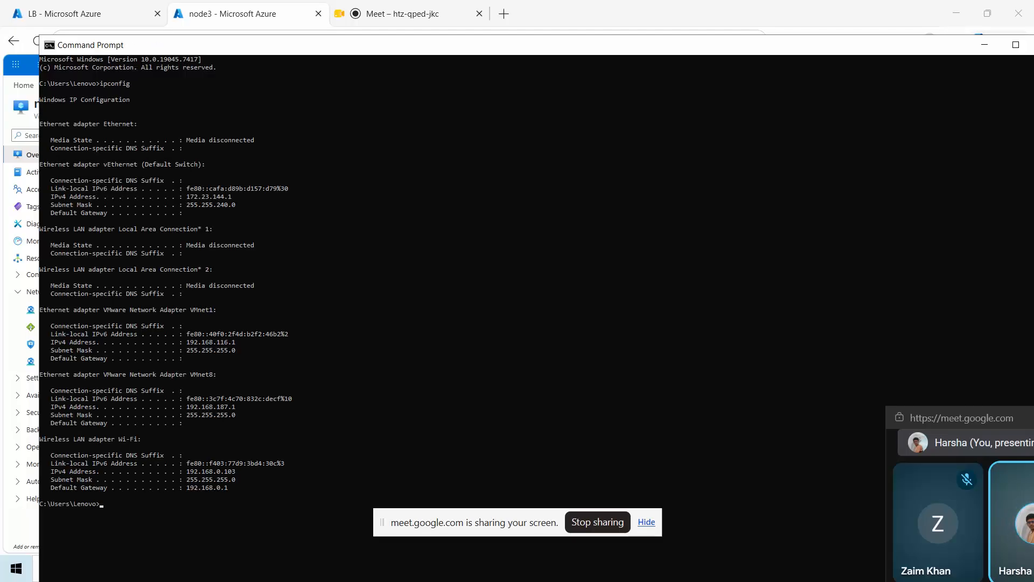
drag(184, 471, 237, 479)
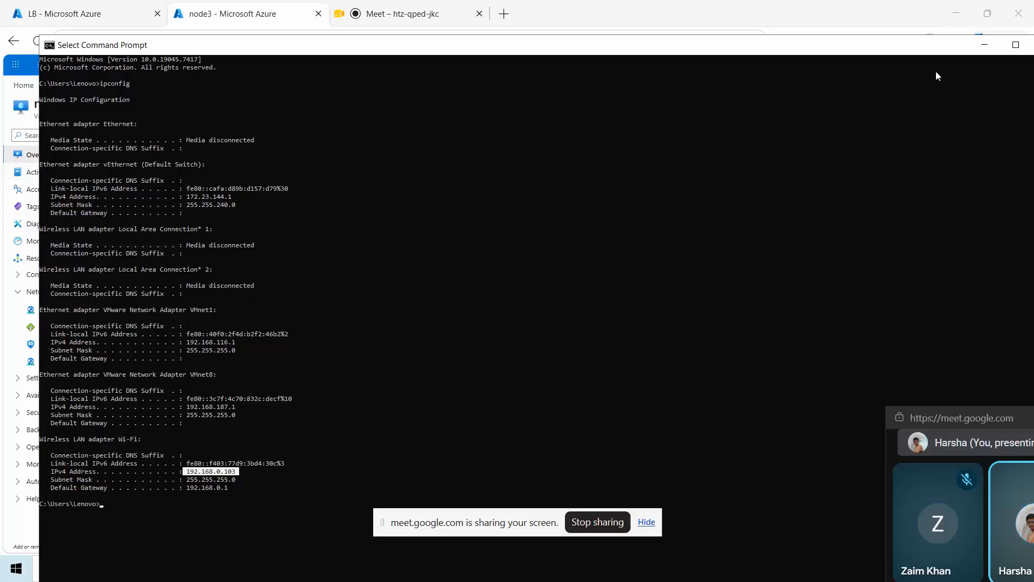
click(985, 45)
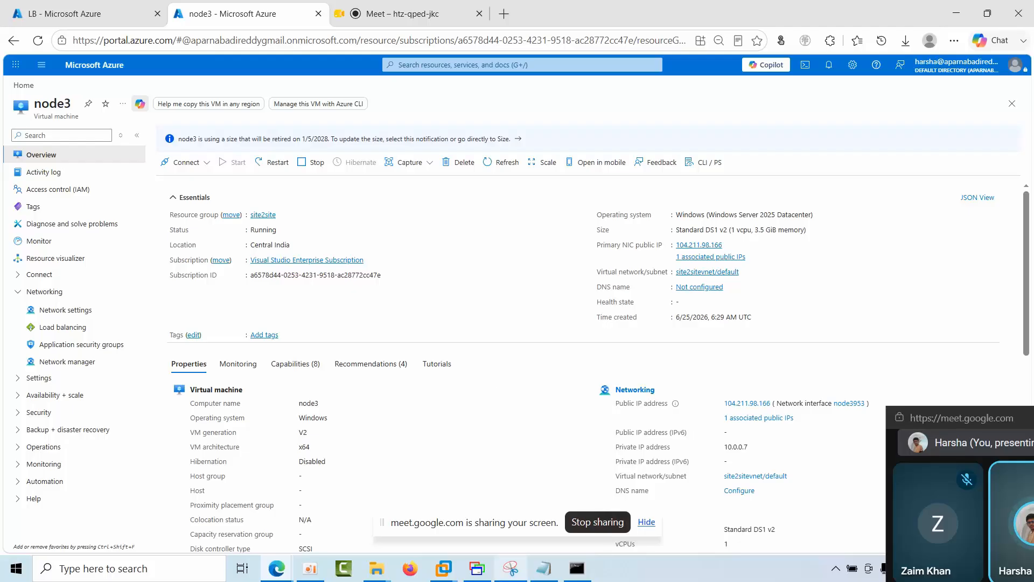
Step: Check Node3's network adapter connection type in VMware Workstation and compare it with the host's Wi-Fi IP address
click(451, 574)
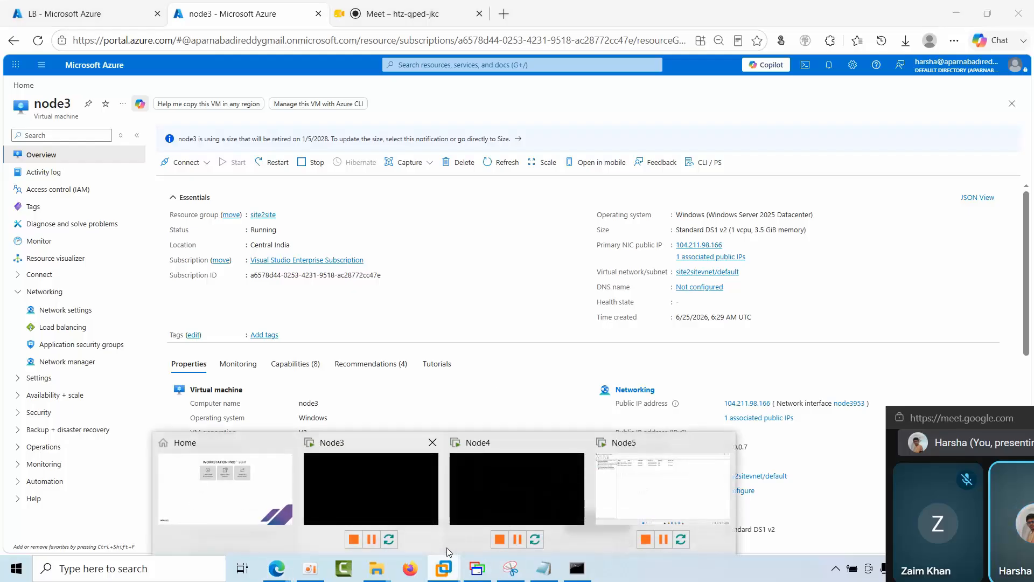
click(418, 519)
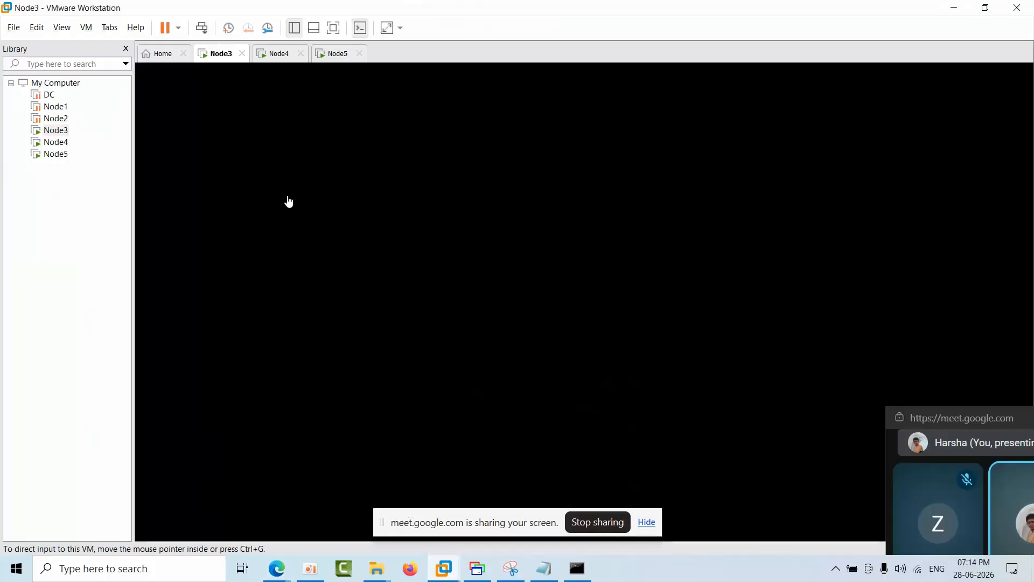
right_click(214, 57)
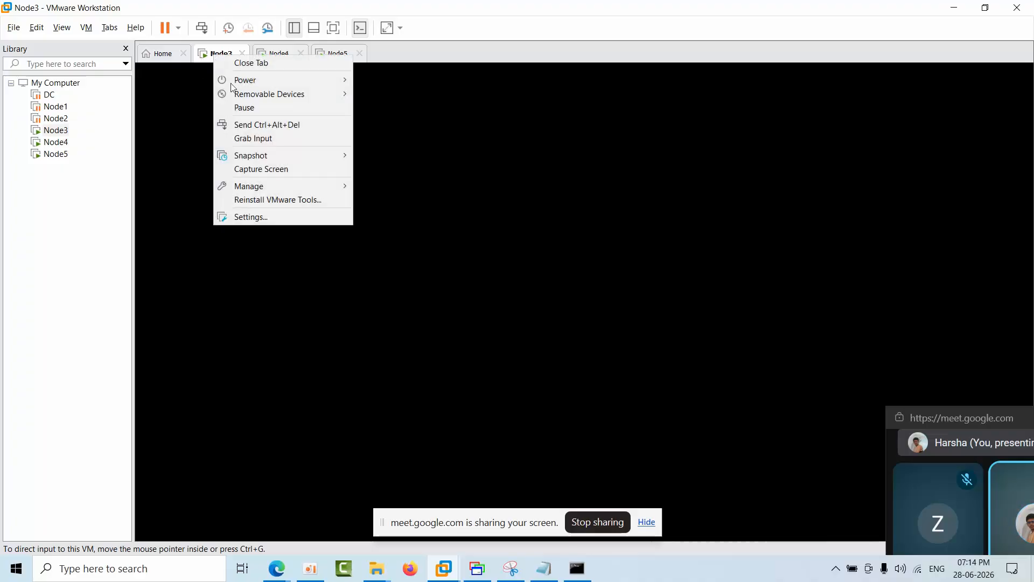
click(270, 220)
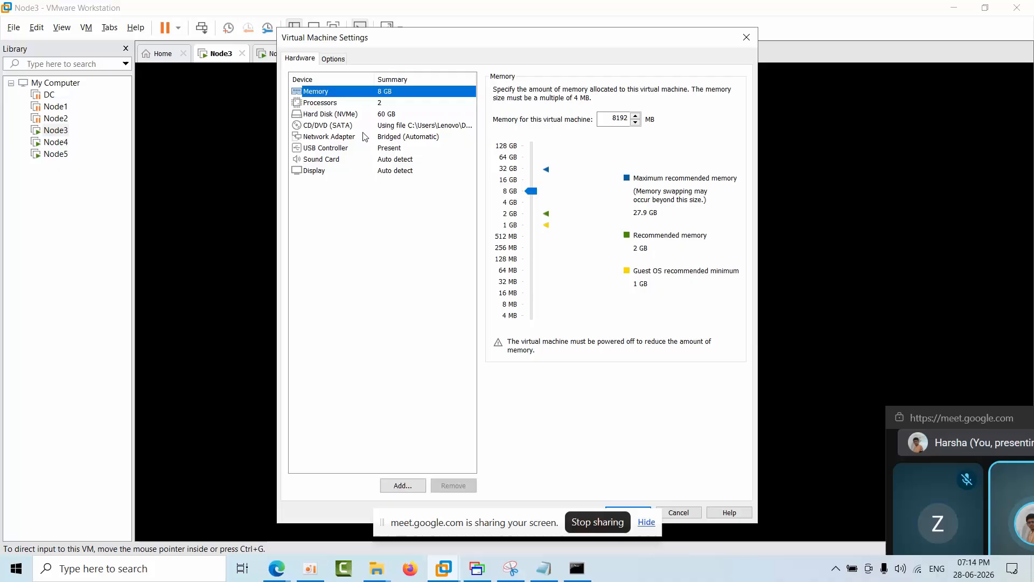
click(364, 137)
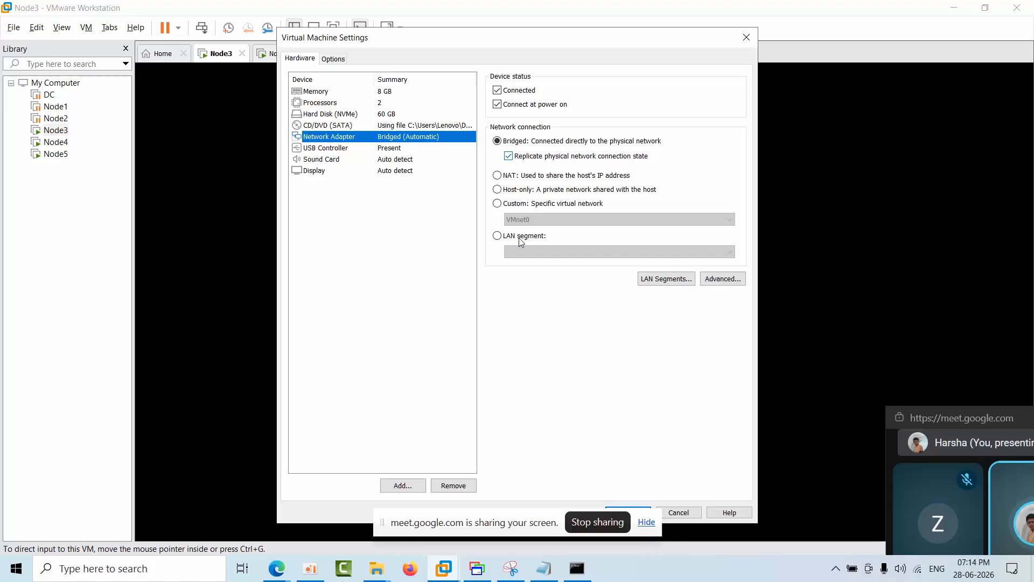
click(577, 568)
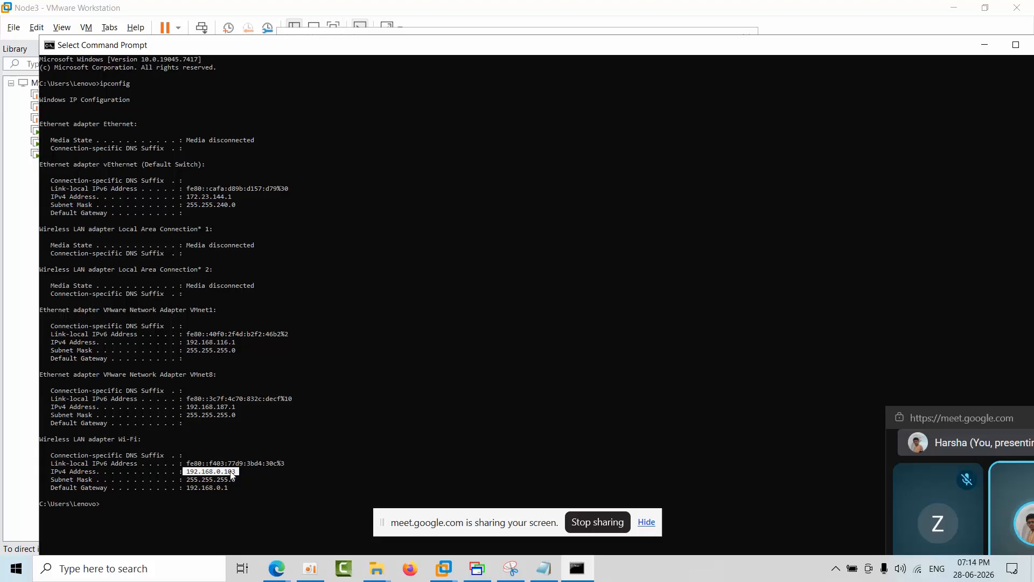
click(20, 298)
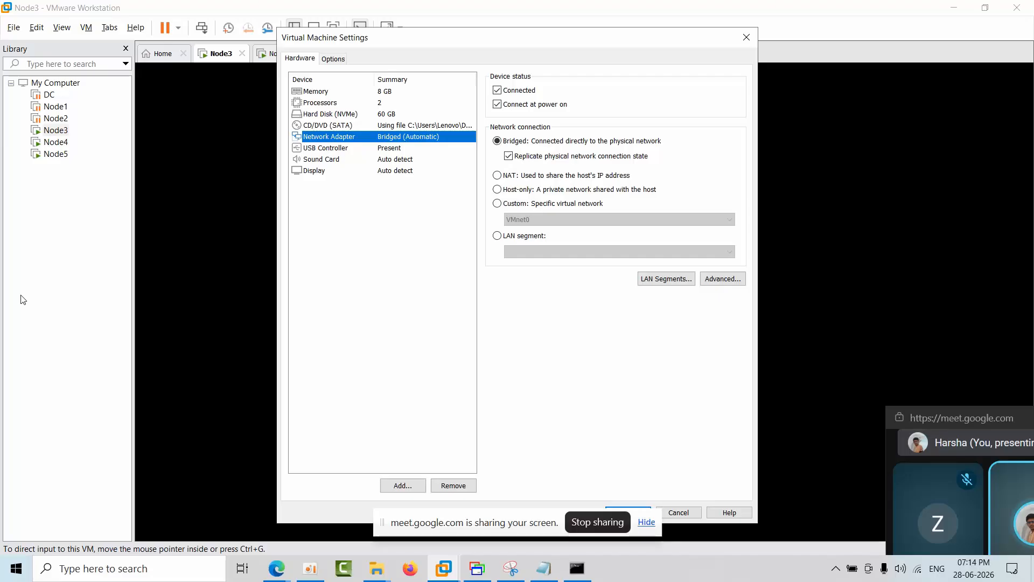
click(748, 38)
Step: Open the Virtual Network Editor with administrator rights and review the physical adapters available for bridging VMnet0, leaving them unchanged
click(62, 29)
click(60, 27)
click(35, 28)
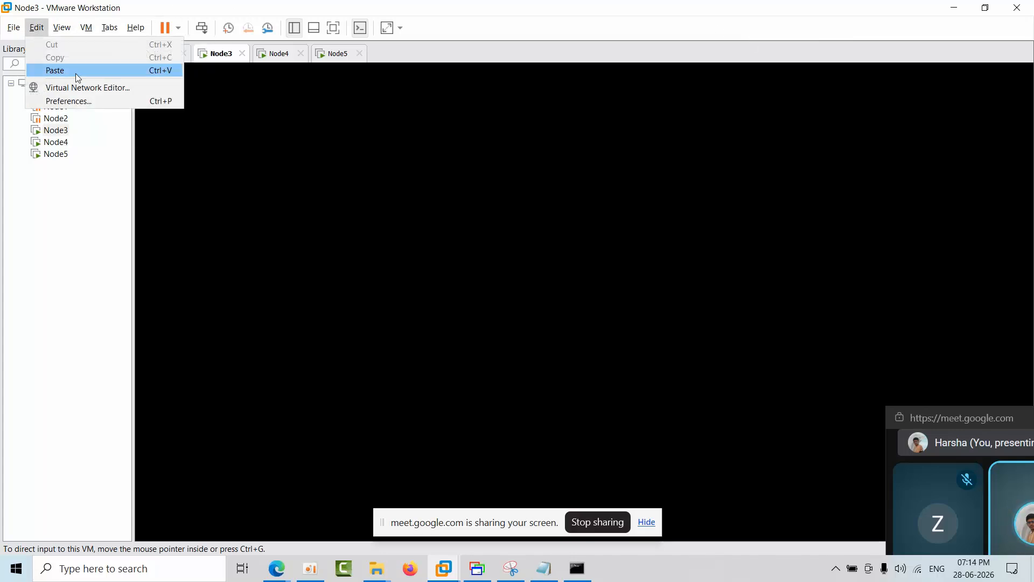
click(74, 88)
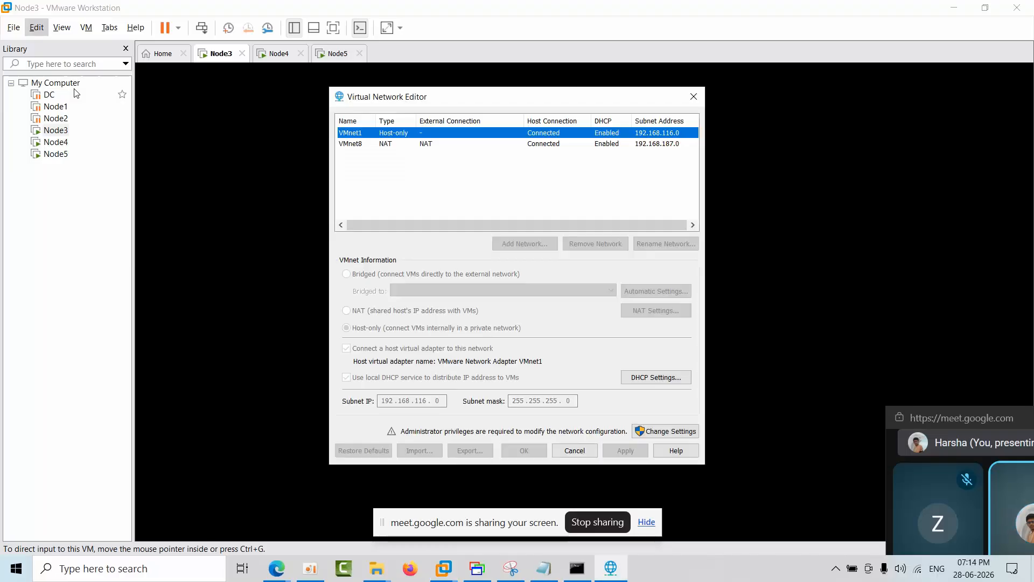
click(662, 432)
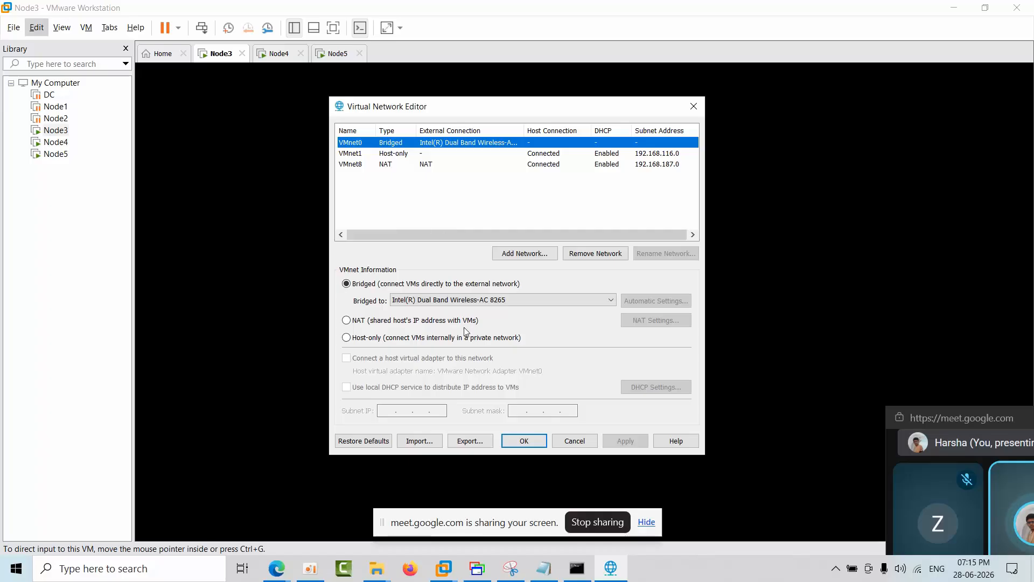
click(465, 301)
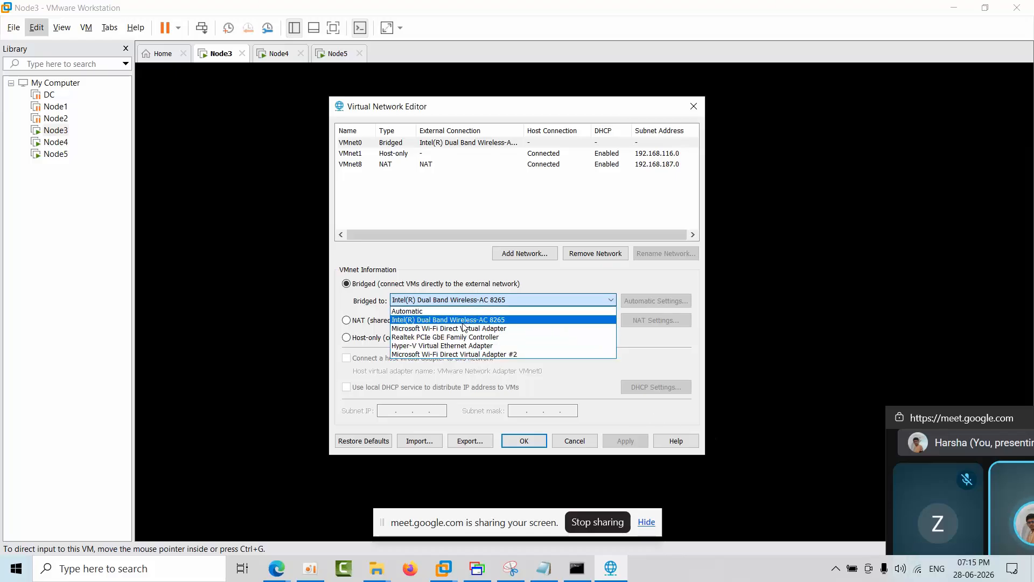
click(589, 438)
click(575, 441)
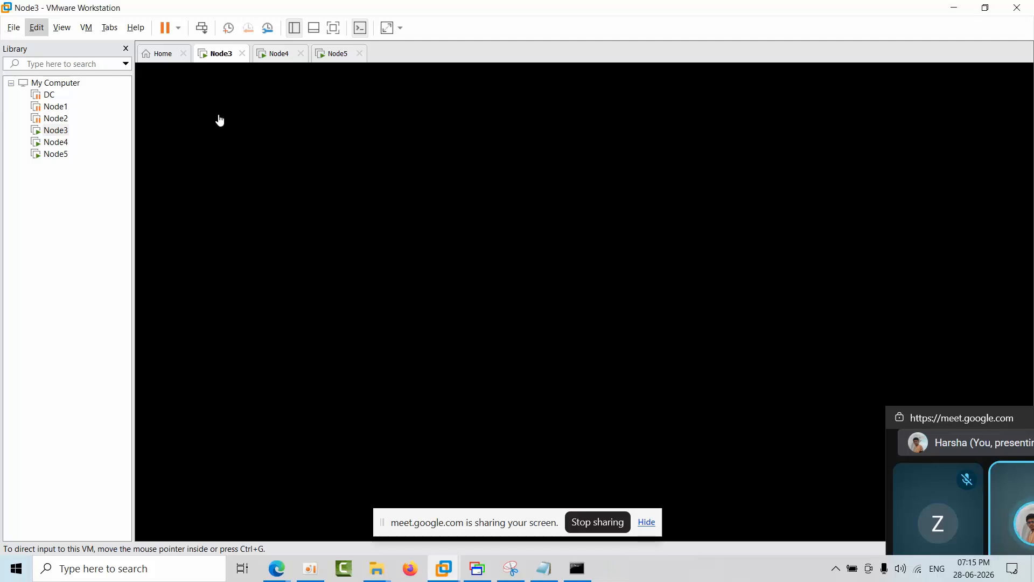
Step: Unlock the Node3 virtual machine by entering the Administrator account password
click(202, 28)
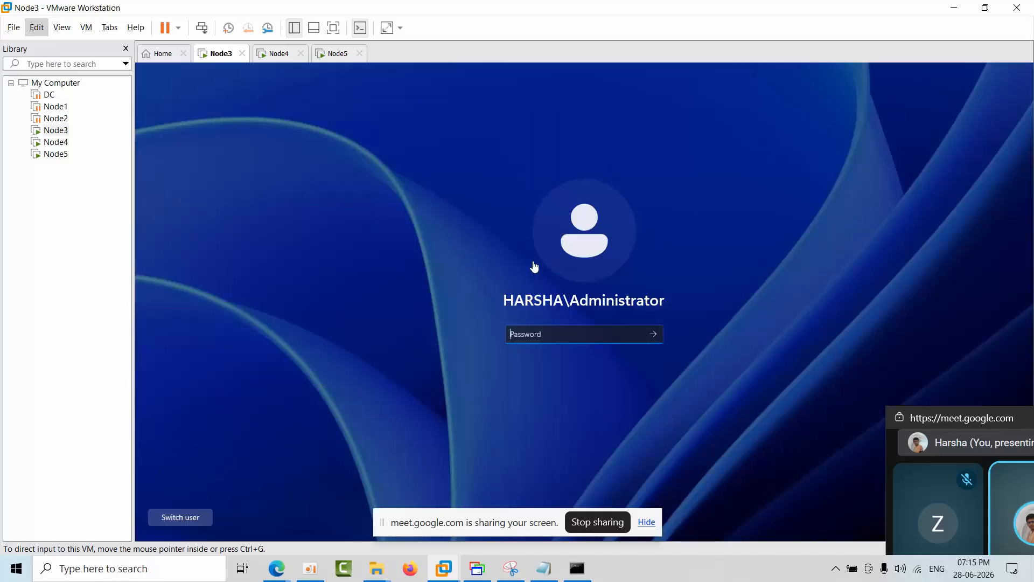
click(561, 335)
text(•••)
key(Return)
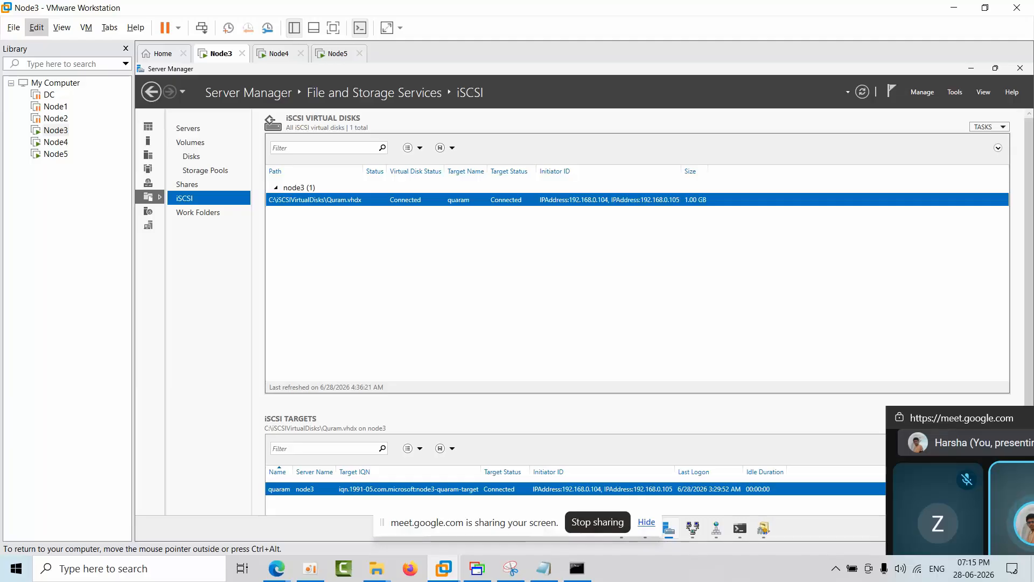
Step: Review the hardware device list in Node3's virtual machine settings and close it without changes
right_click(223, 59)
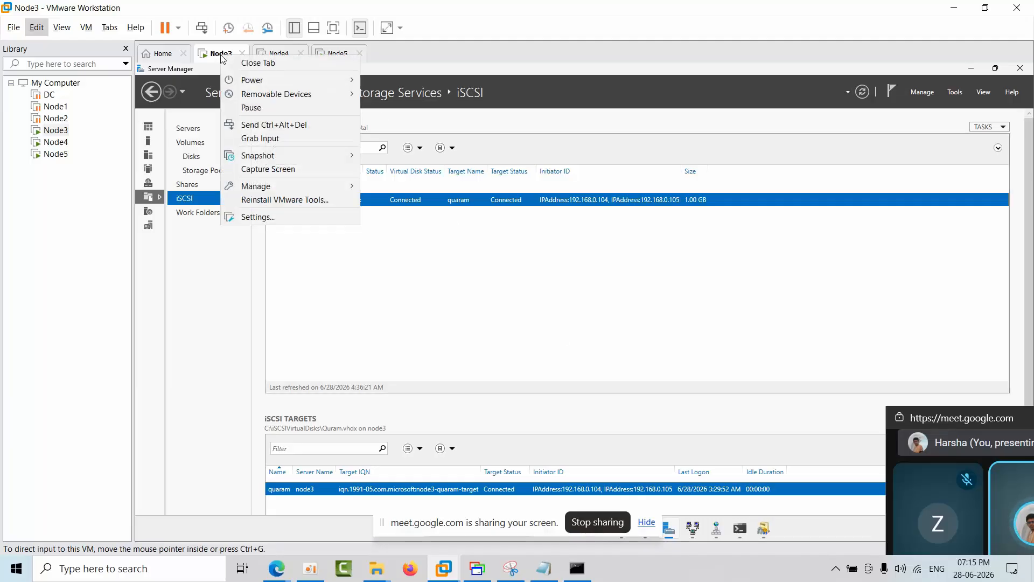
click(258, 218)
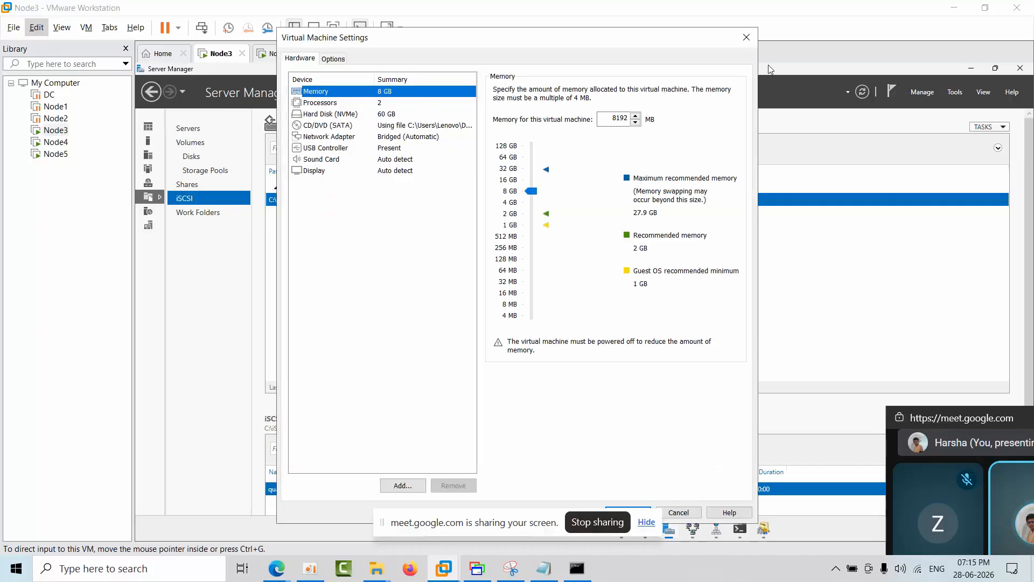
click(747, 37)
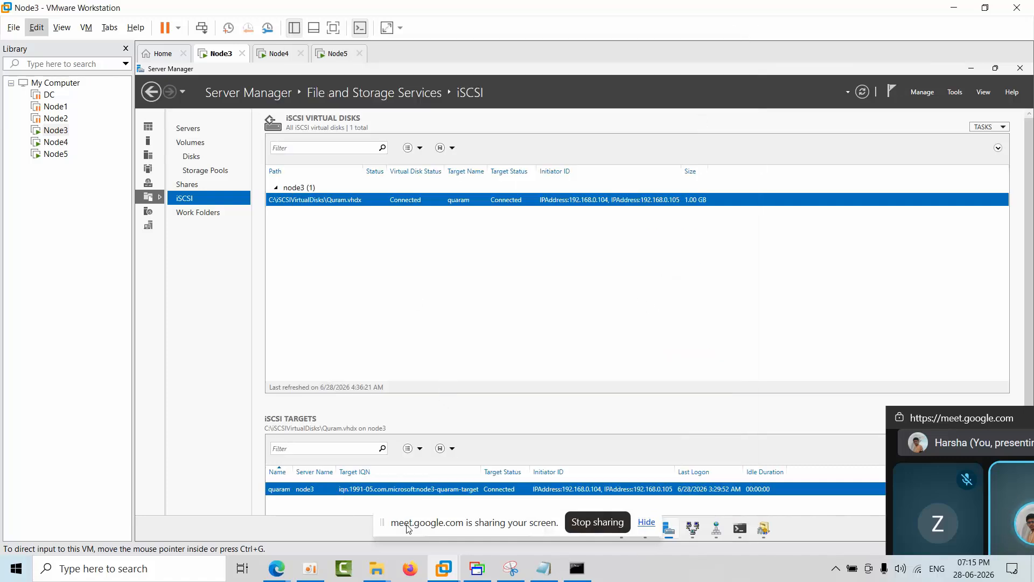
Step: Run ipconfig in Node3's Command Prompt and highlight the IPv4 address of adapter Ethernet0
drag(409, 528, 560, 351)
click(741, 531)
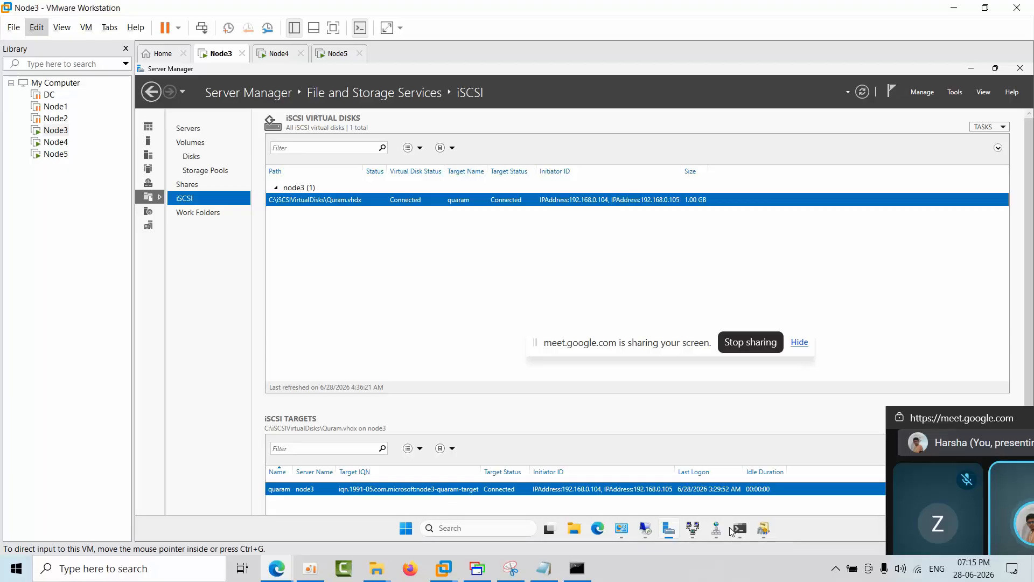
click(740, 532)
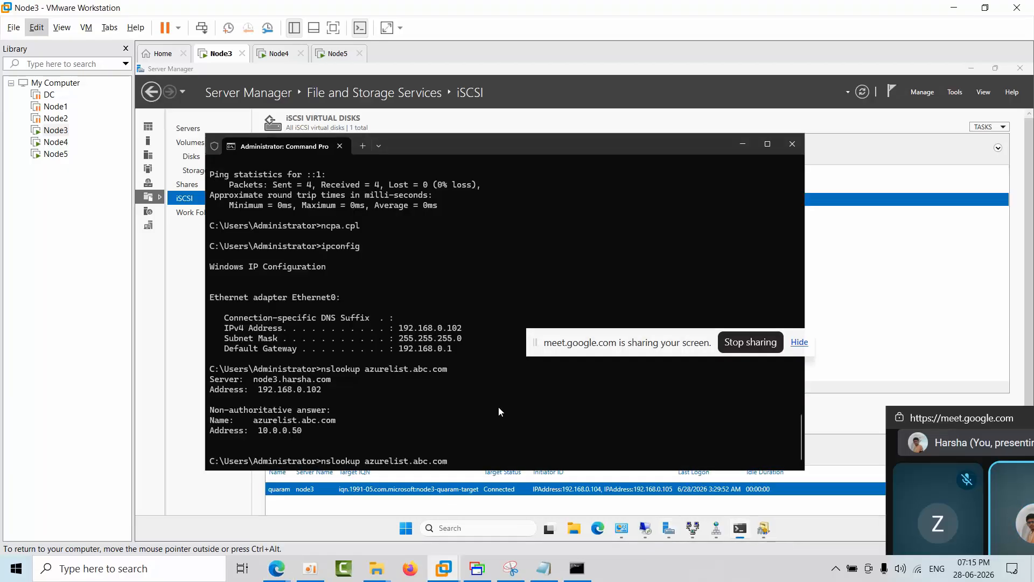
key(BackSpace)
key(BackSpace)
key(BackSpace)
key(BackSpace)
key(BackSpace)
key(BackSpace)
key(BackSpace)
key(BackSpace)
key(BackSpace)
key(BackSpace)
key(BackSpace)
key(BackSpace)
key(BackSpace)
key(BackSpace)
key(BackSpace)
key(BackSpace)
key(BackSpace)
key(BackSpace)
key(BackSpace)
key(BackSpace)
text(ipconfig)
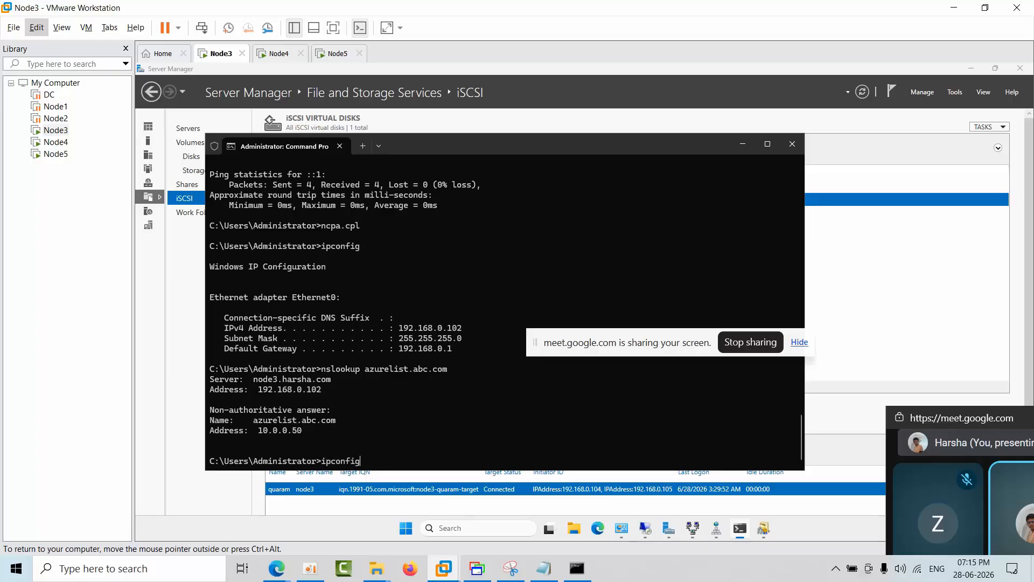
key(Return)
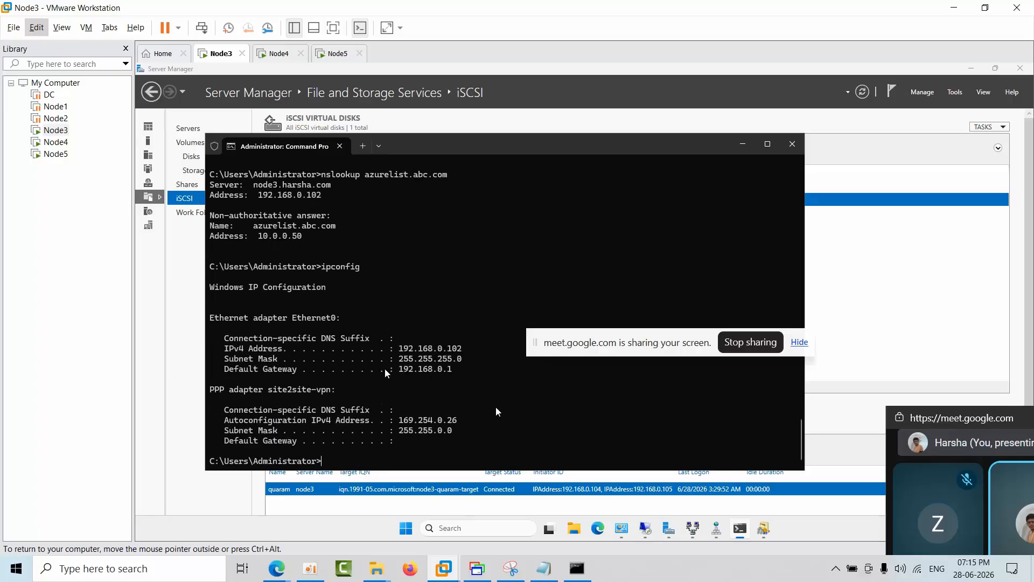
mouse_move(394, 348)
mouse_down()
mouse_move(485, 349)
mouse_move(399, 348)
mouse_up()
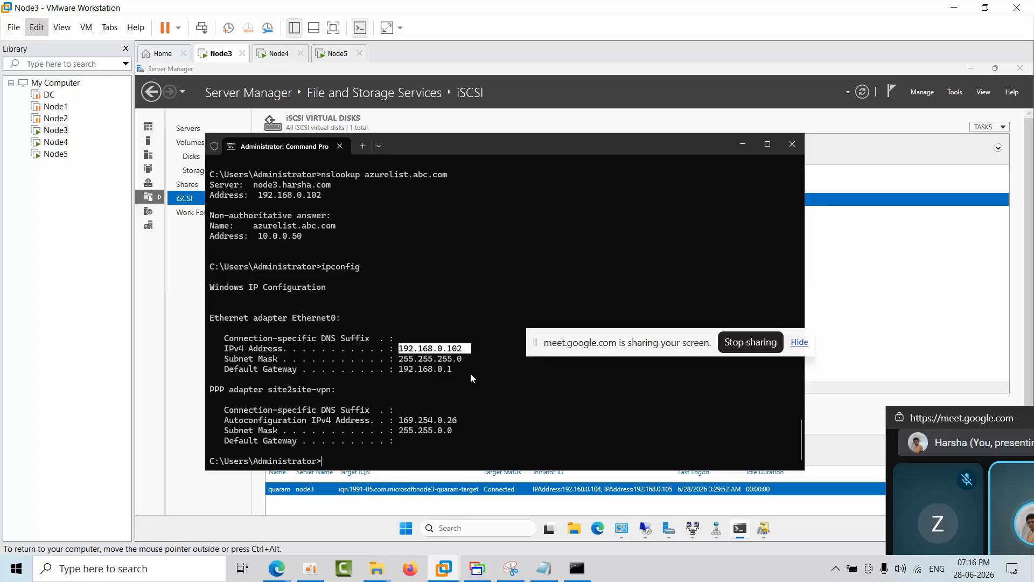
Step: Open Network Connections on Node3 with ncpa.cpl, review Ethernet0's TCP/IPv4 settings, and close its properties without changes
key(super+r)
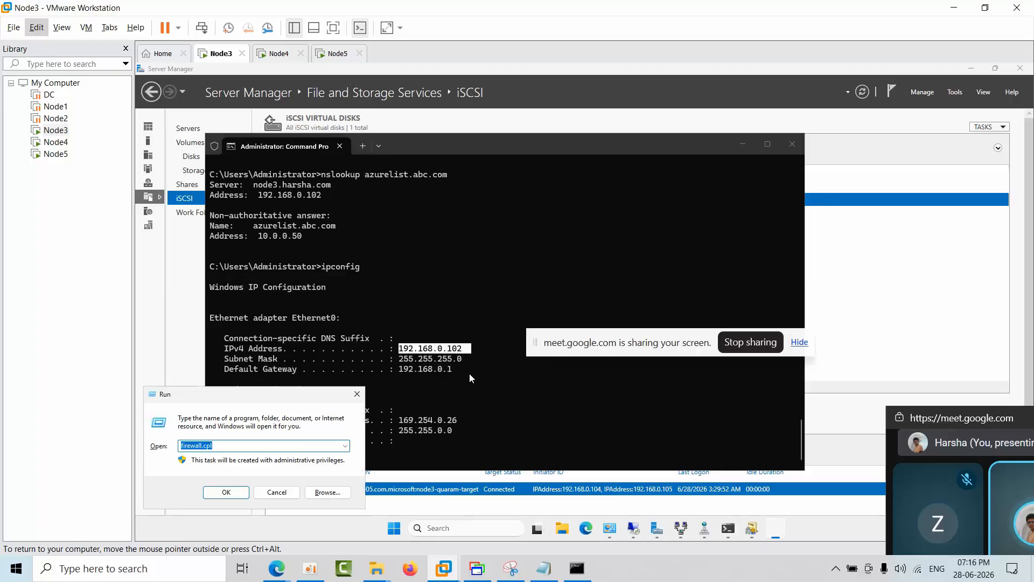
text(ncpa.cpl)
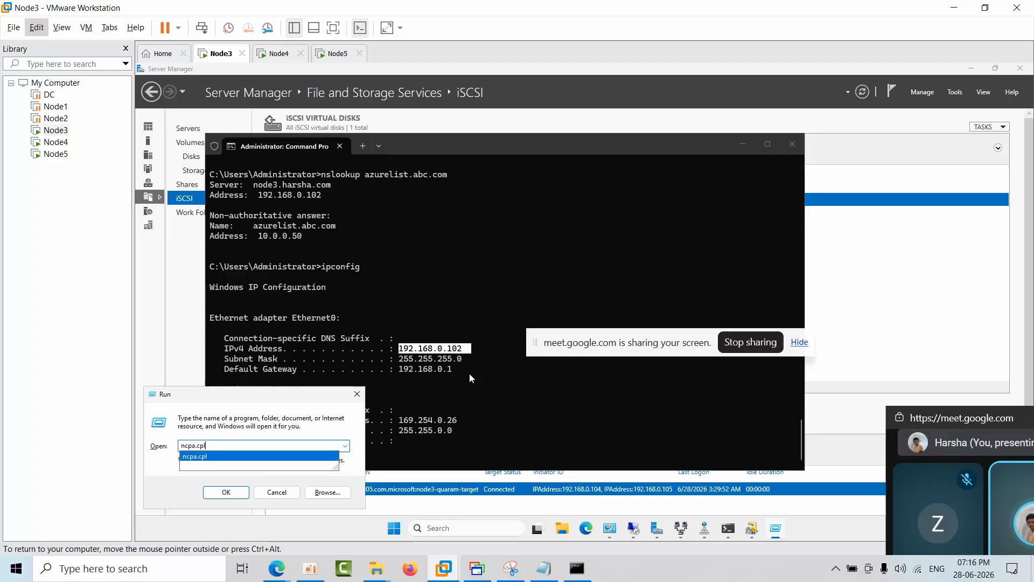
key(Return)
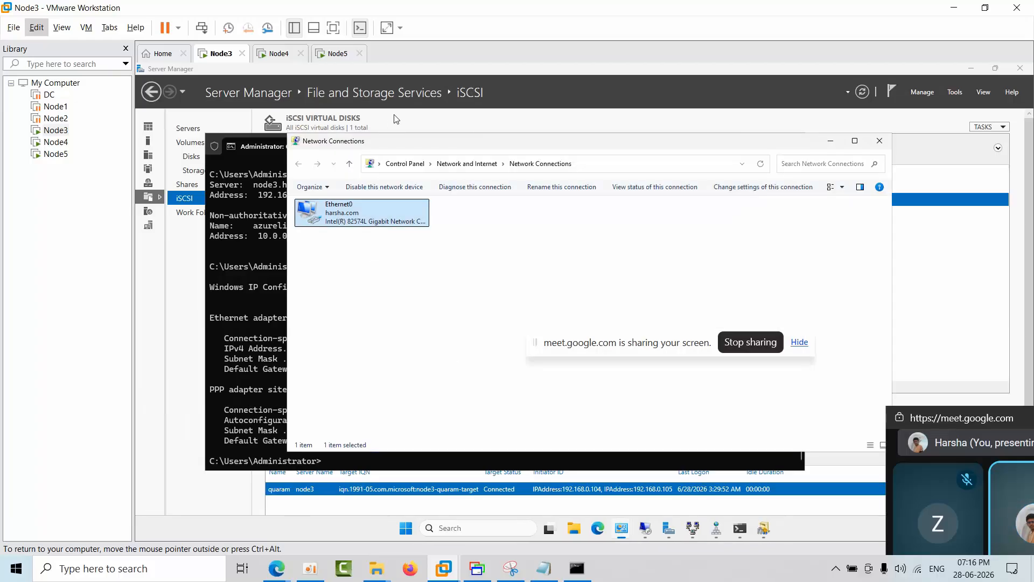
drag(371, 142, 661, 117)
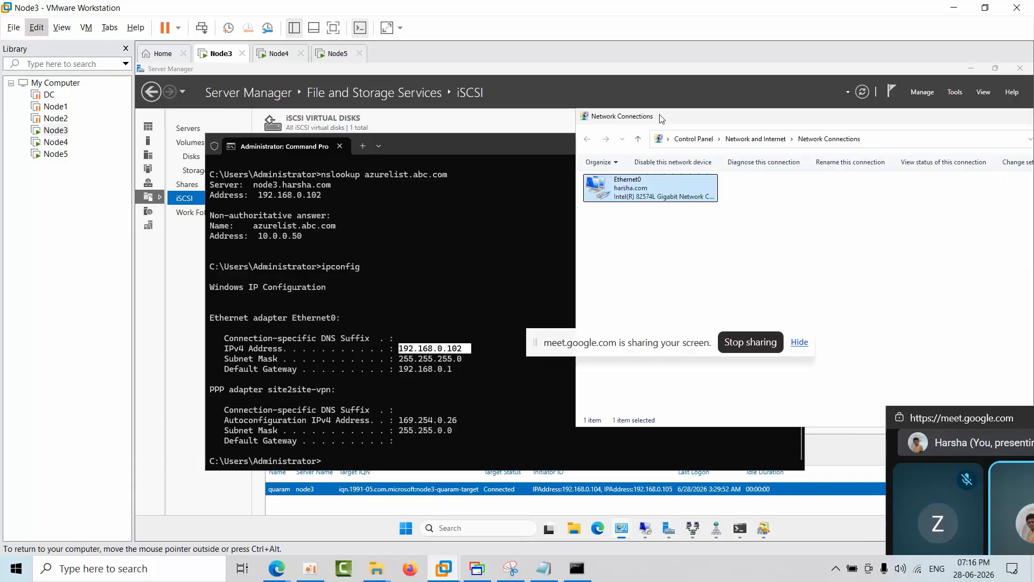
right_click(644, 189)
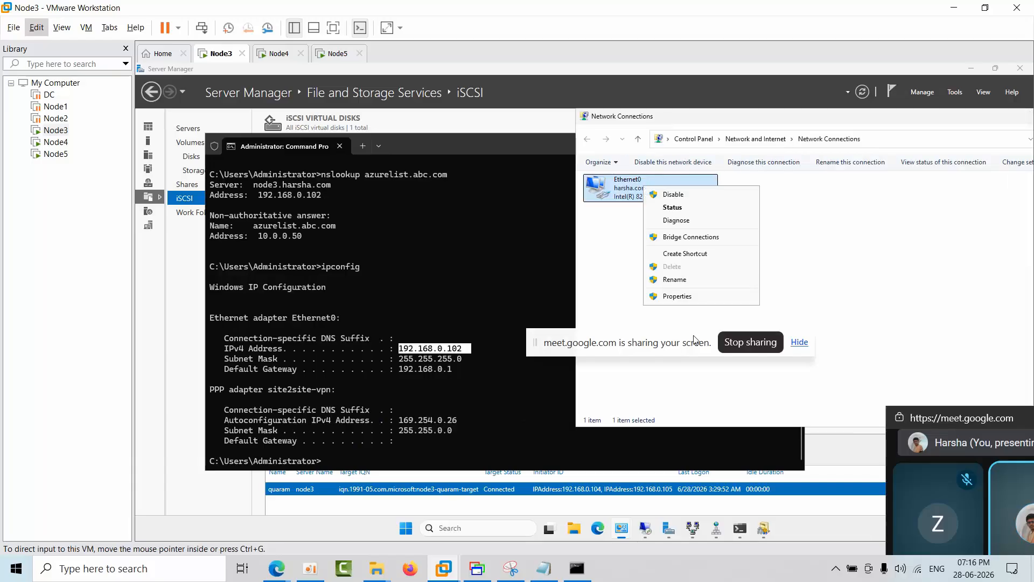
click(691, 298)
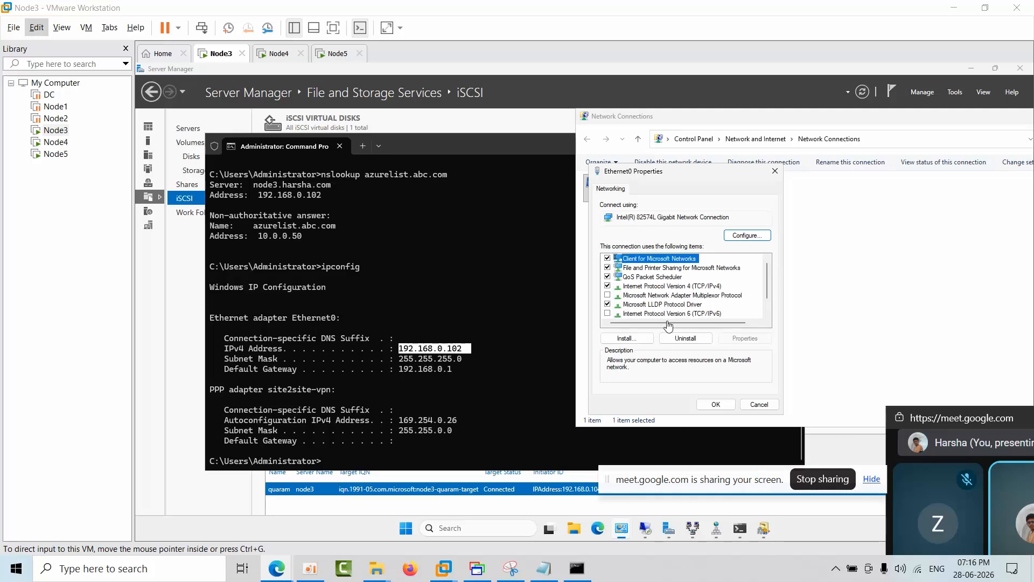
click(712, 286)
click(757, 343)
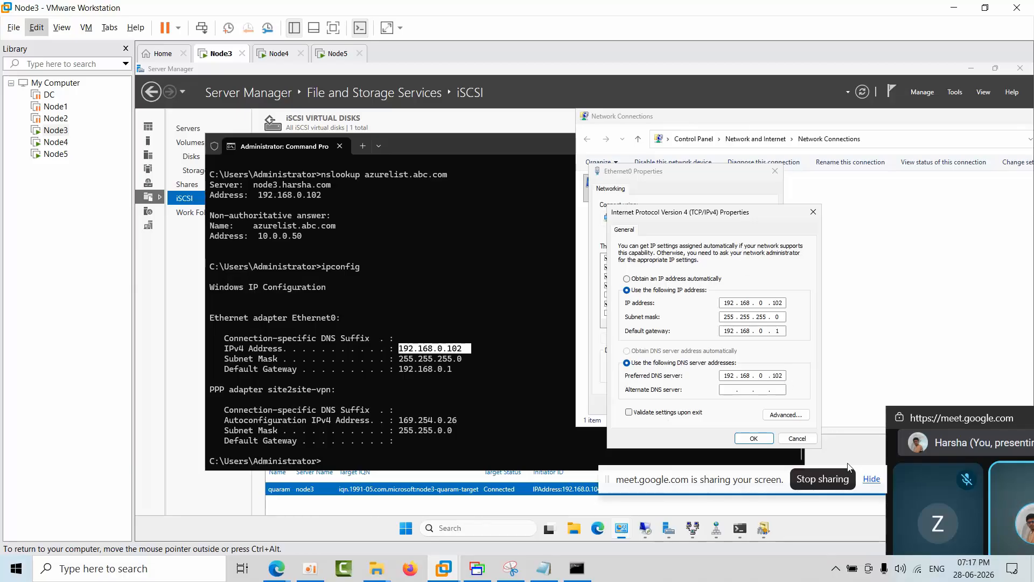
click(799, 439)
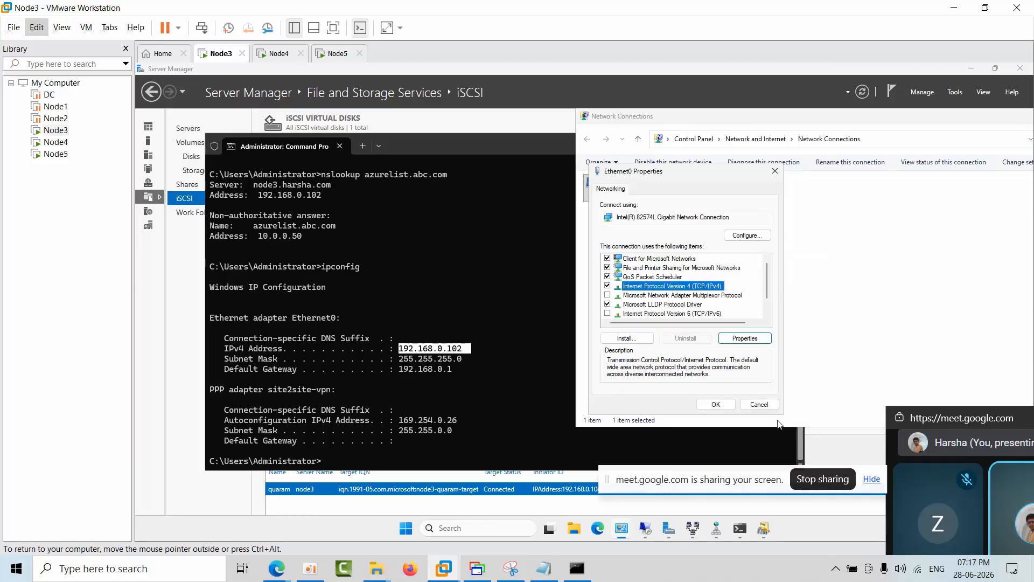
click(757, 403)
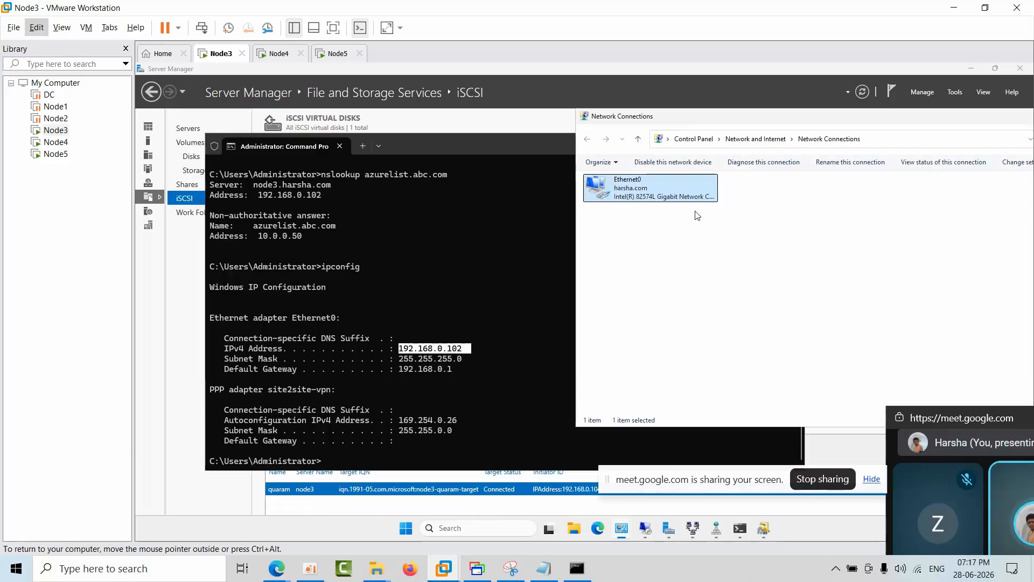
Step: Review the server roles listed for Node3 in the Add Roles and Features Wizard, and cancel it without installing anything
click(723, 264)
click(934, 90)
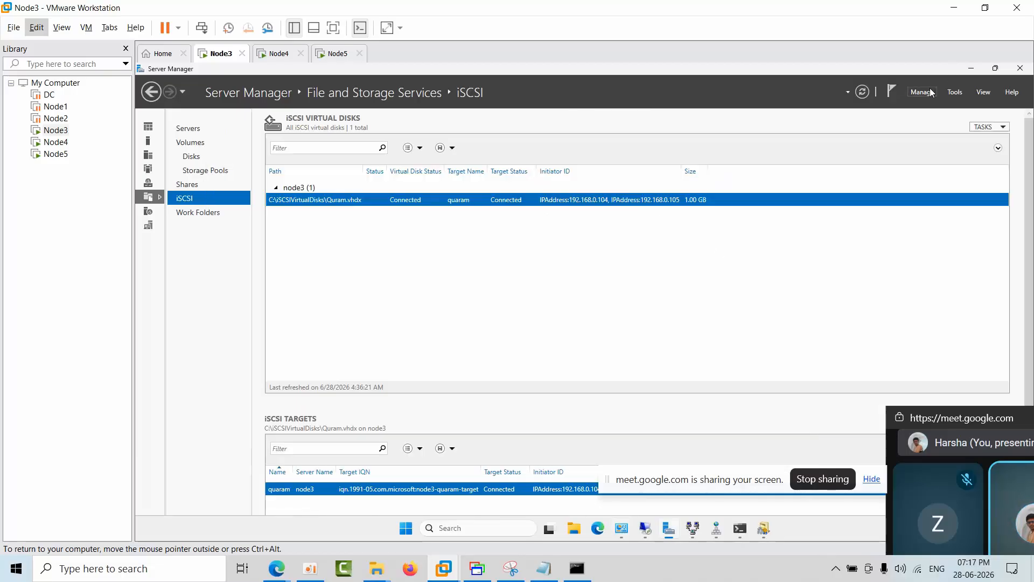
click(924, 91)
click(926, 112)
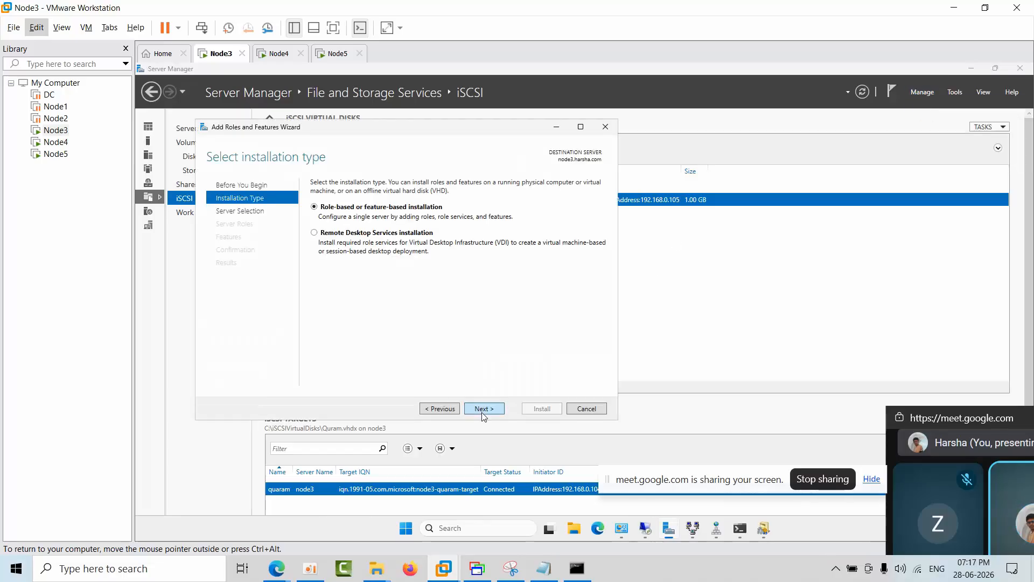
click(484, 410)
click(486, 410)
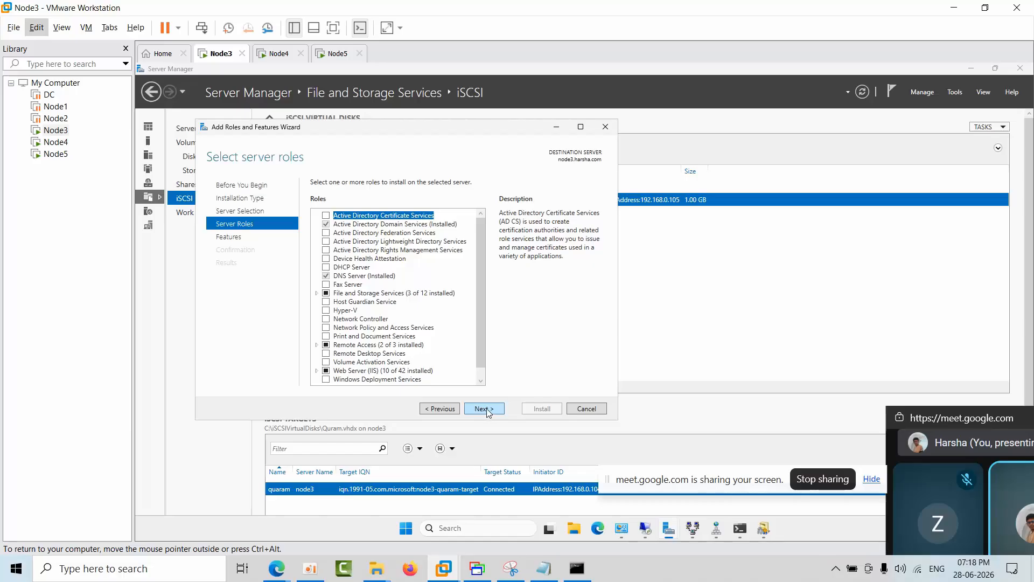
click(487, 409)
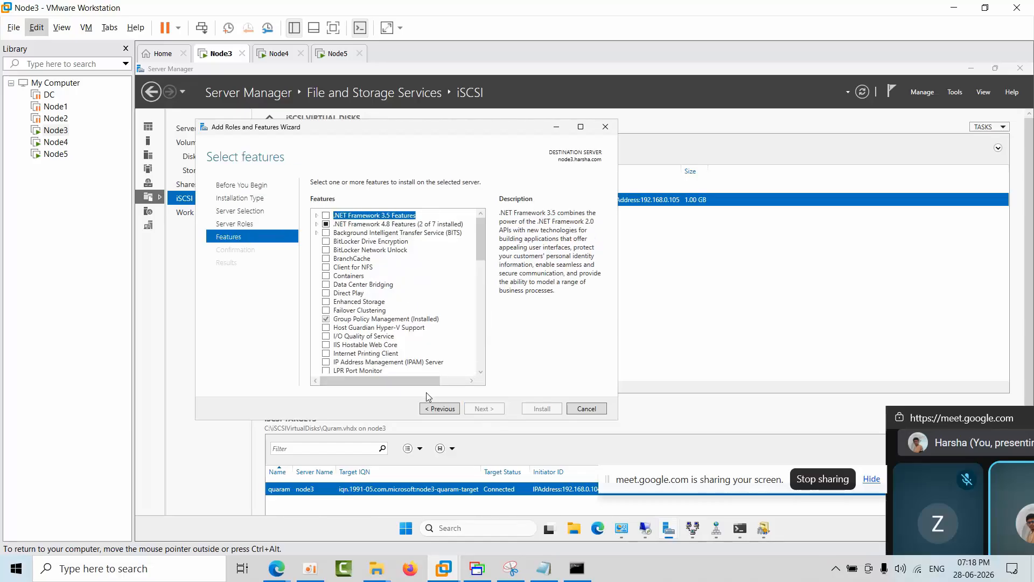
click(430, 409)
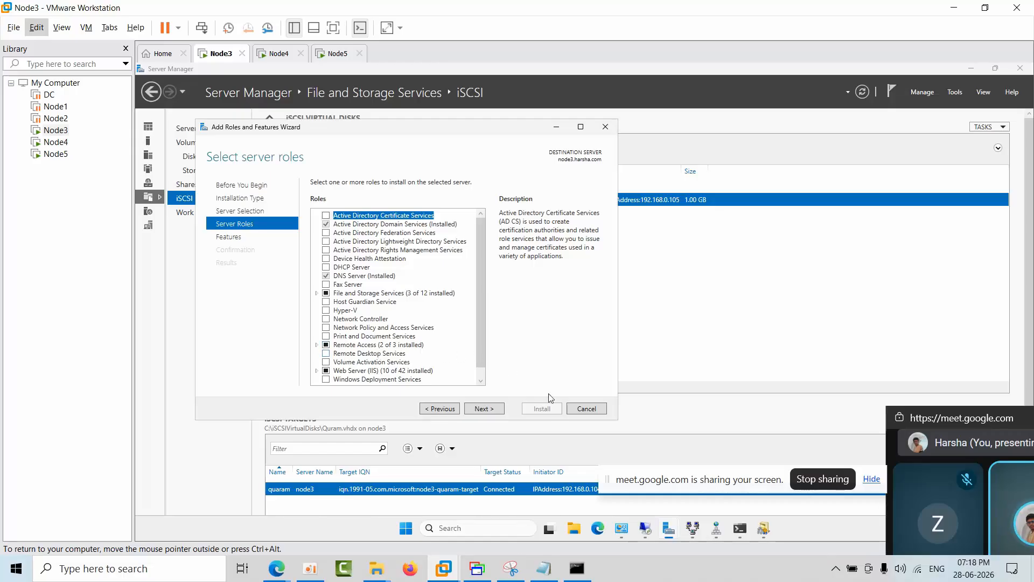
click(586, 410)
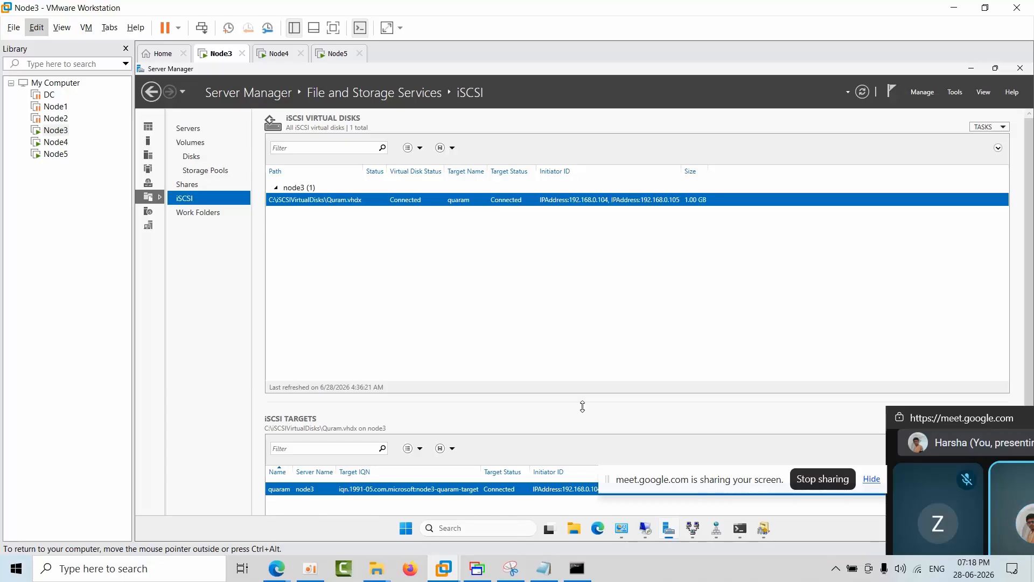
Step: Switch to the Azure portal in the browser and open the node3 virtual machine's overview from the recent resources
click(147, 570)
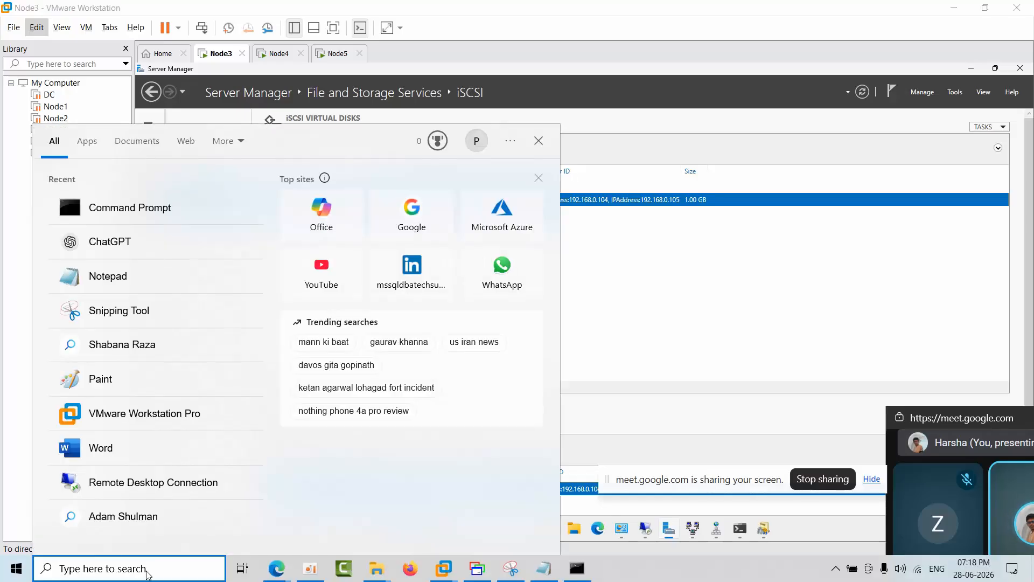
click(693, 324)
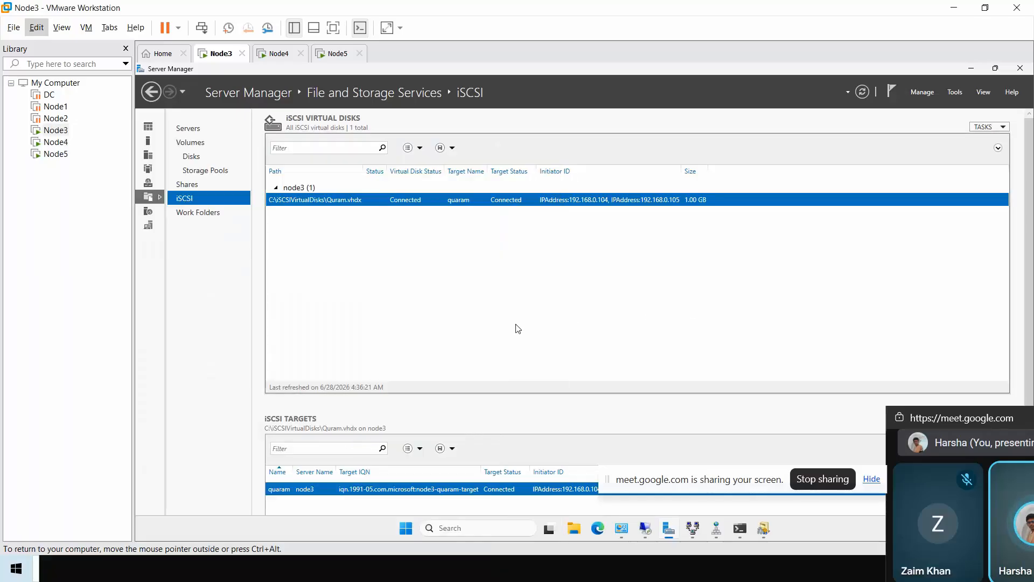
click(945, 6)
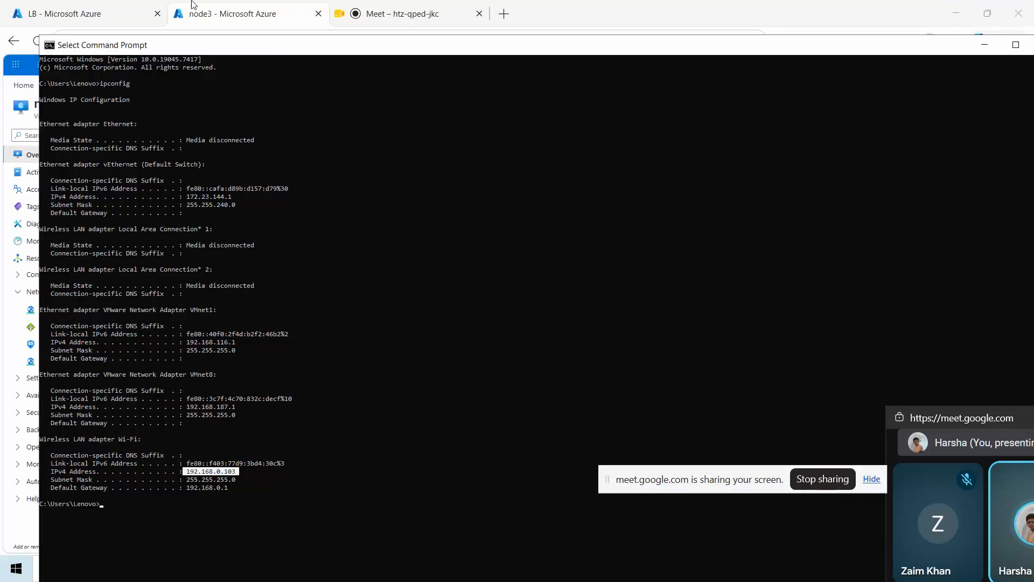
click(144, 37)
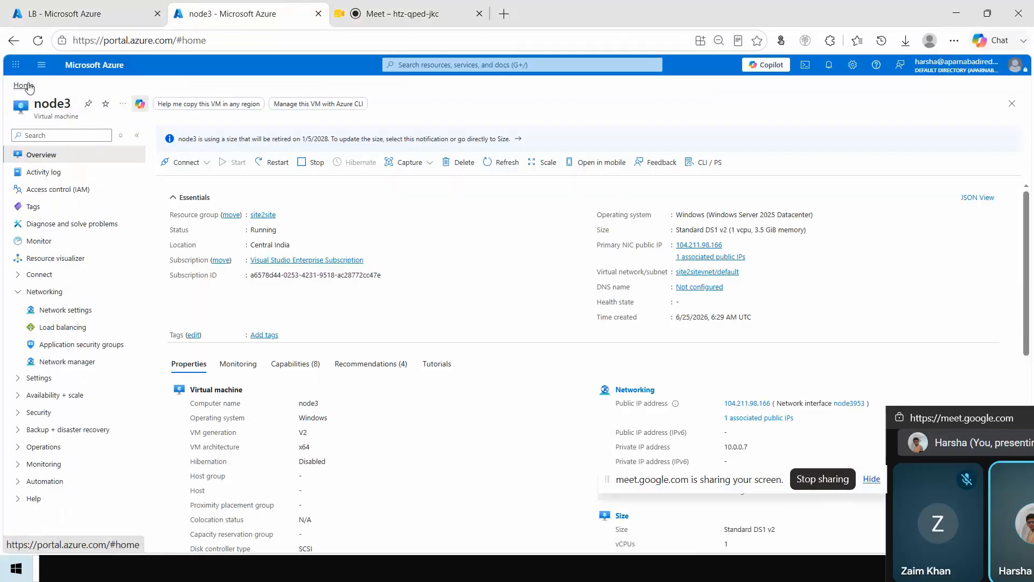
click(23, 86)
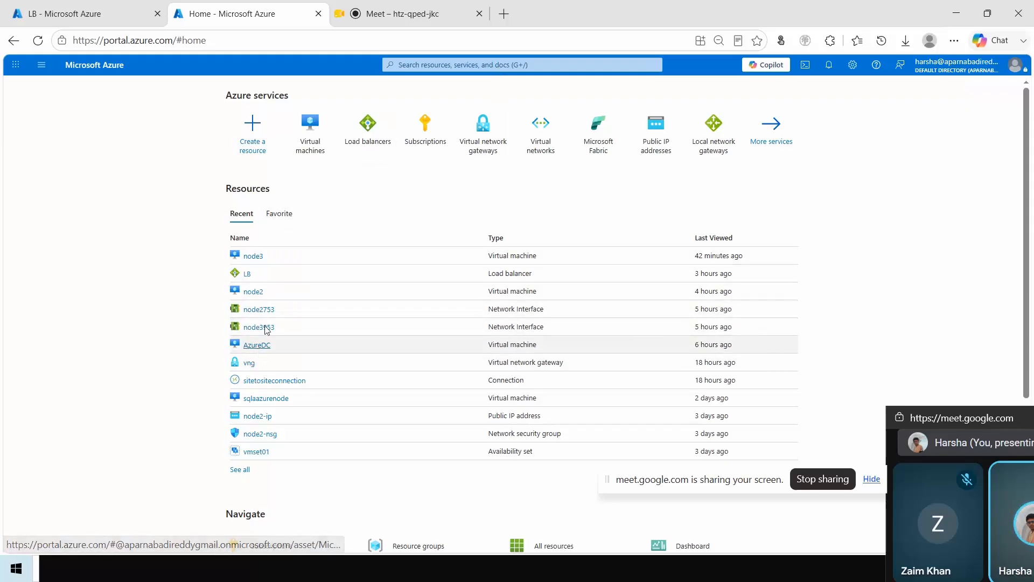
click(253, 257)
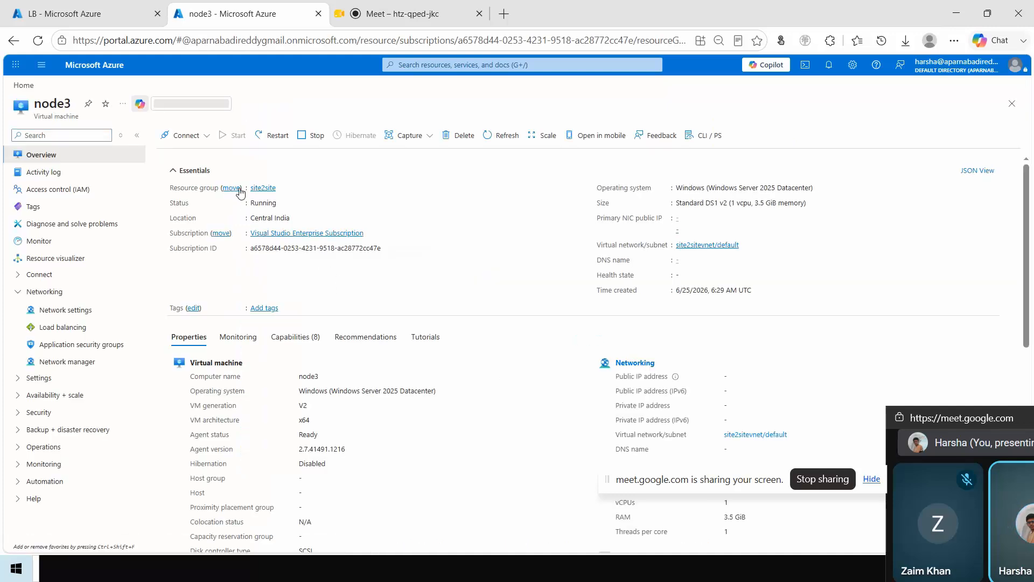
Step: Review the resources in node3's resource group site2site, returning briefly to the virtual machine before reopening the group's overview
click(263, 192)
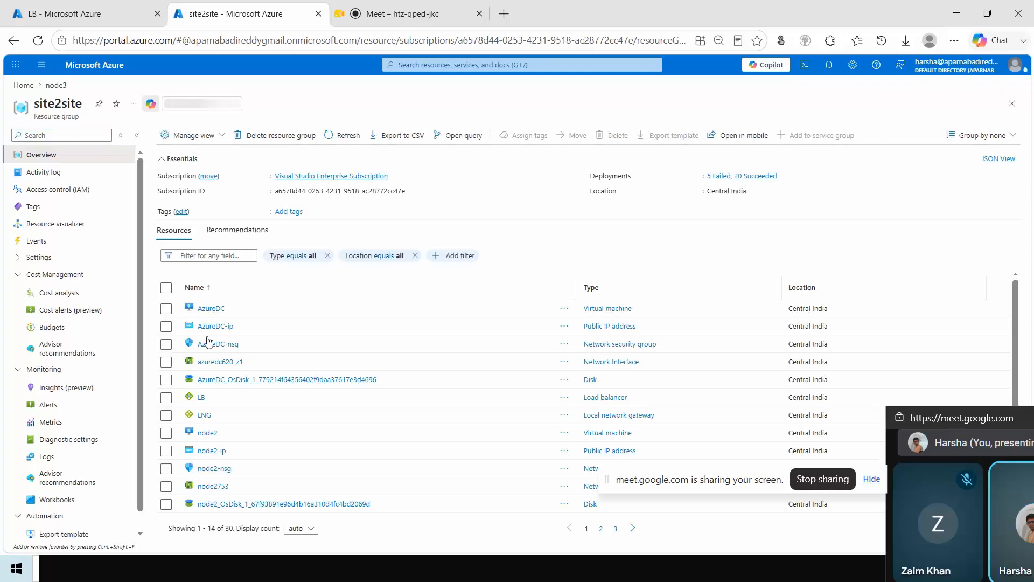
click(56, 86)
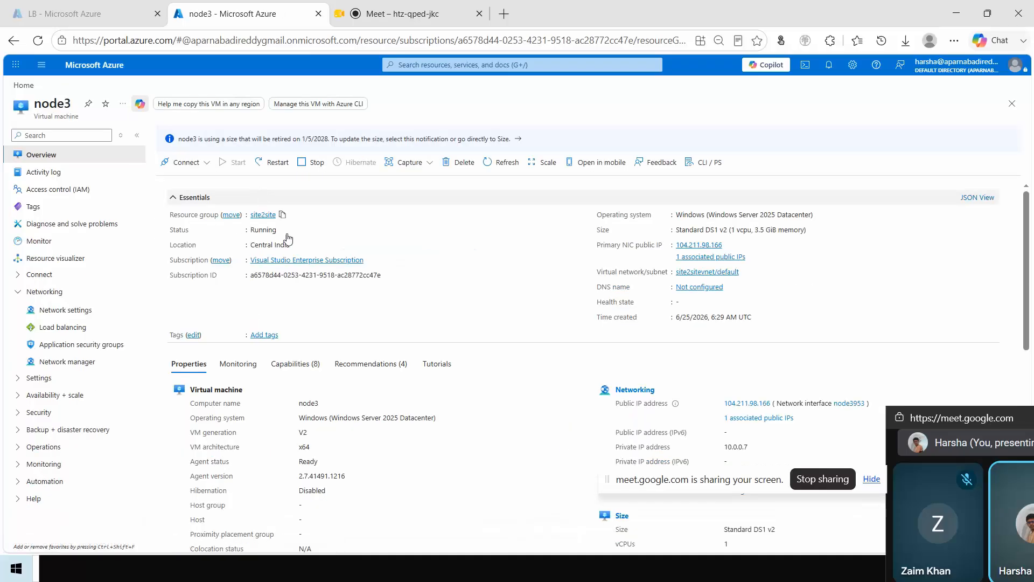
click(265, 215)
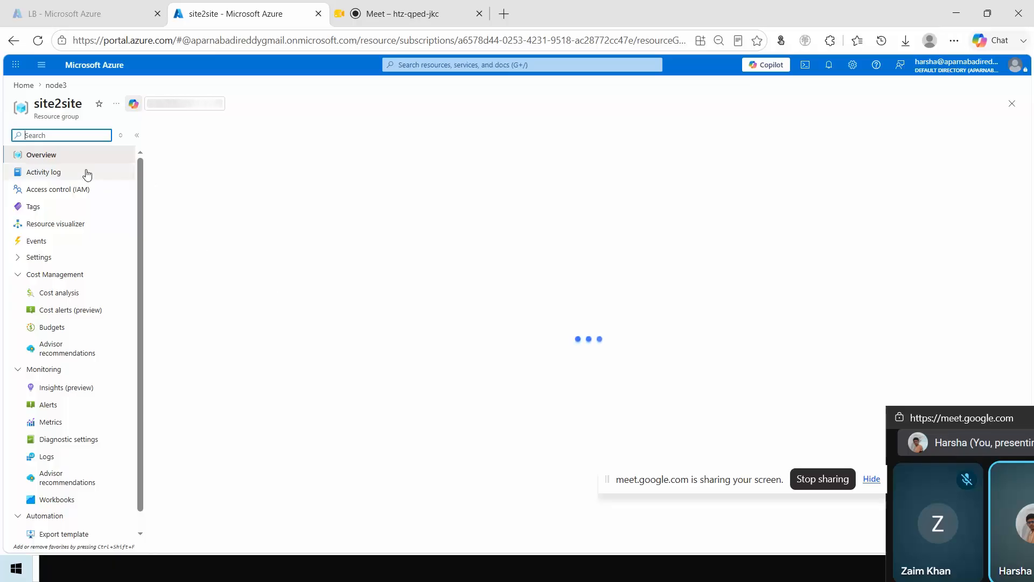
click(53, 160)
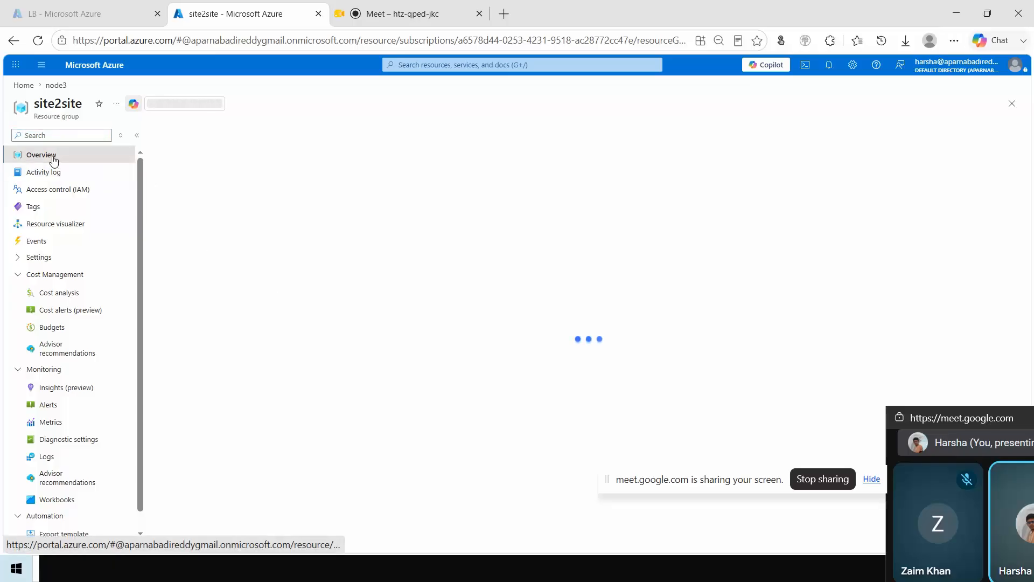
Step: Open the configuration settings of the VPN gateway vng from the Azure portal's virtual network gateways
click(23, 86)
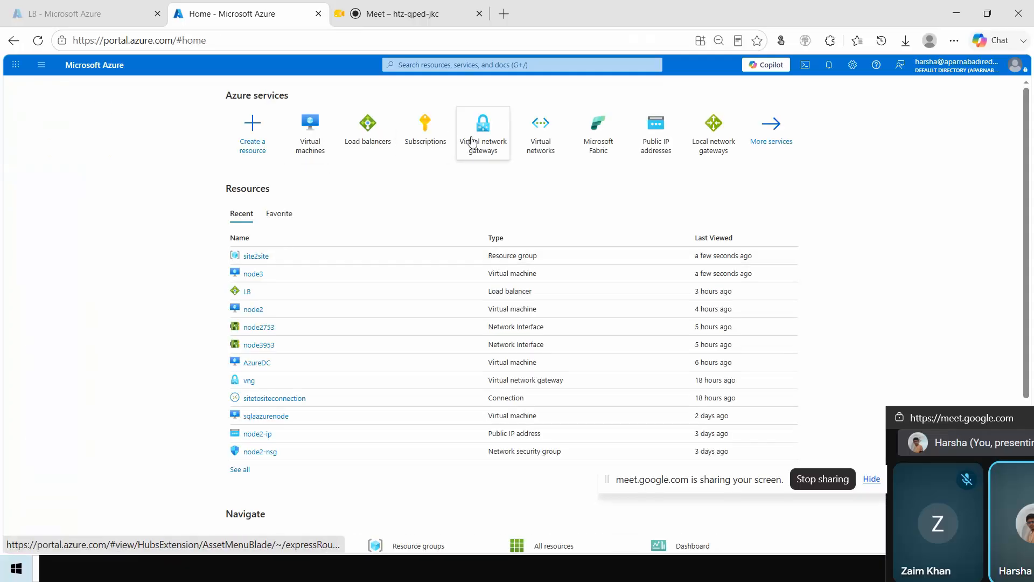
click(485, 142)
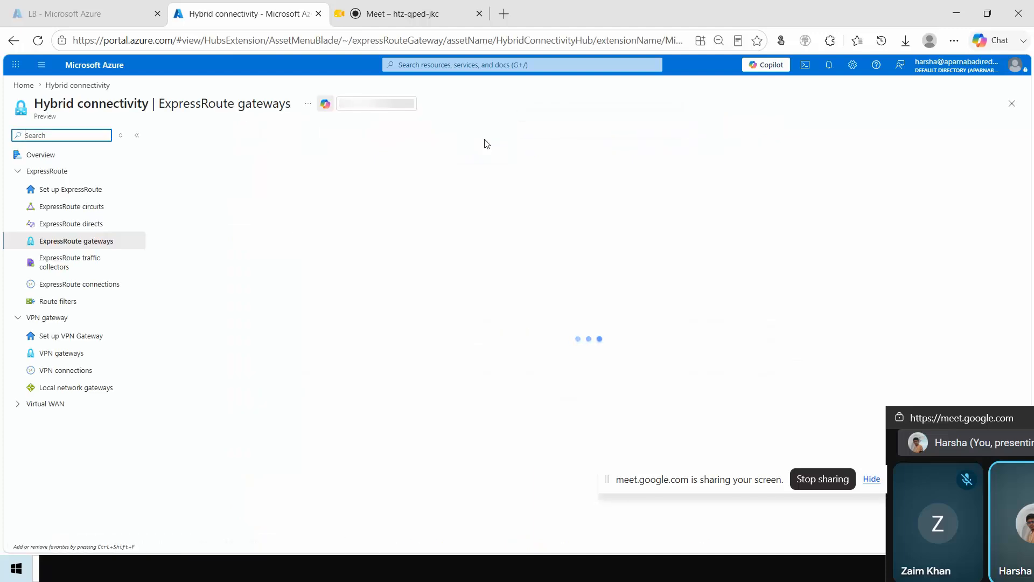
click(59, 356)
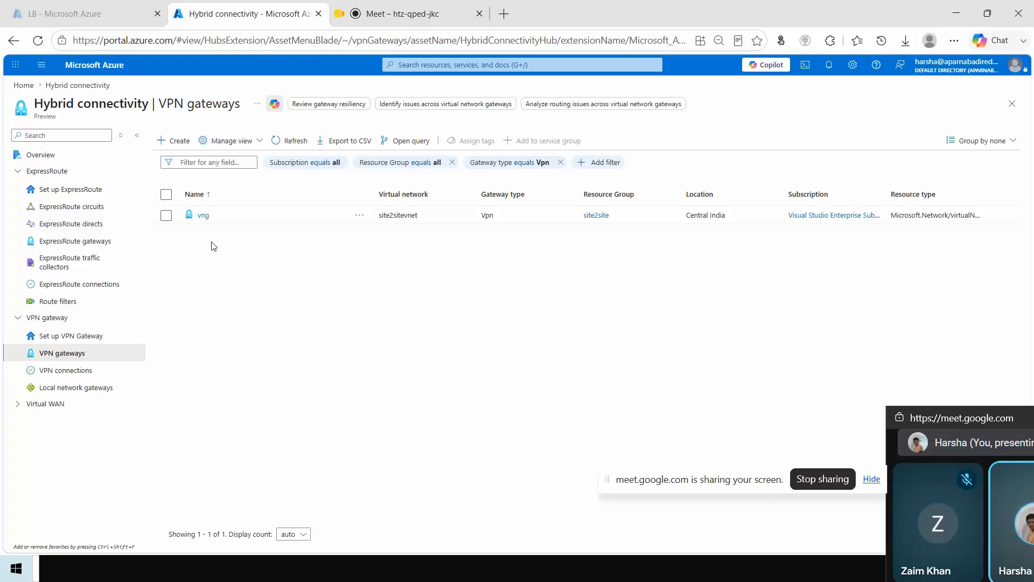
click(203, 215)
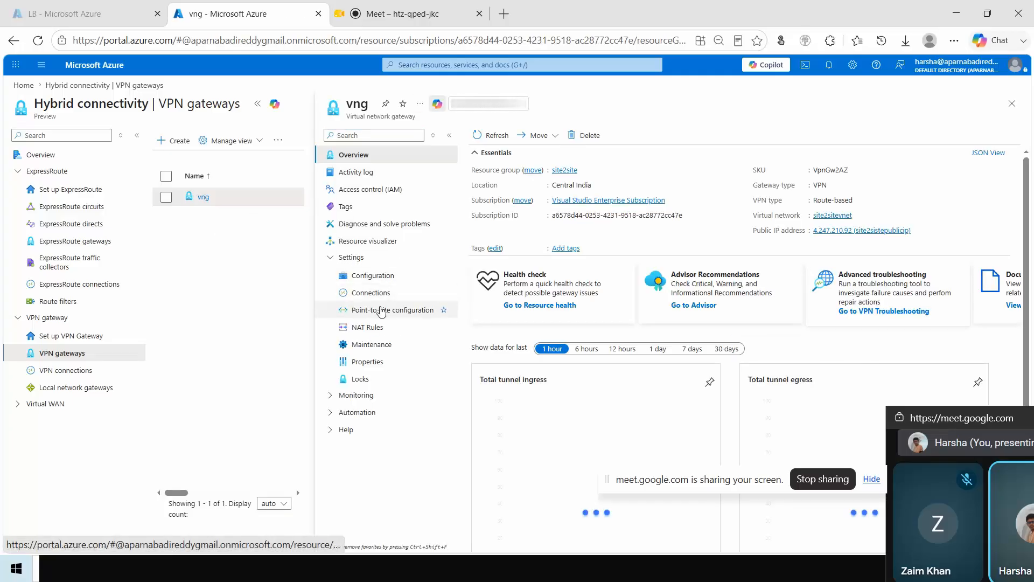
click(380, 278)
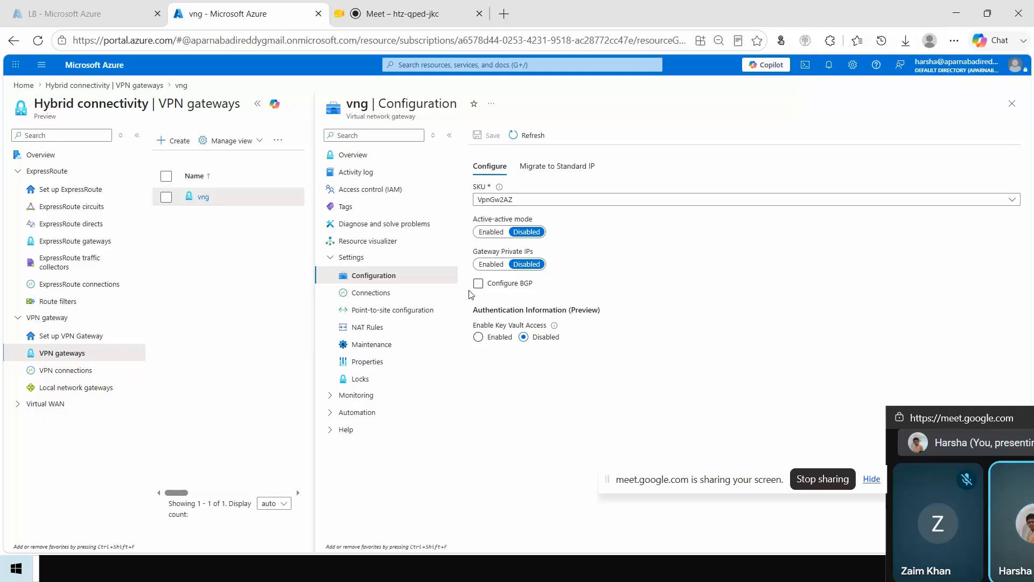
Step: Review the connections of the vng gateway, then return to the VPN gateways list
click(399, 296)
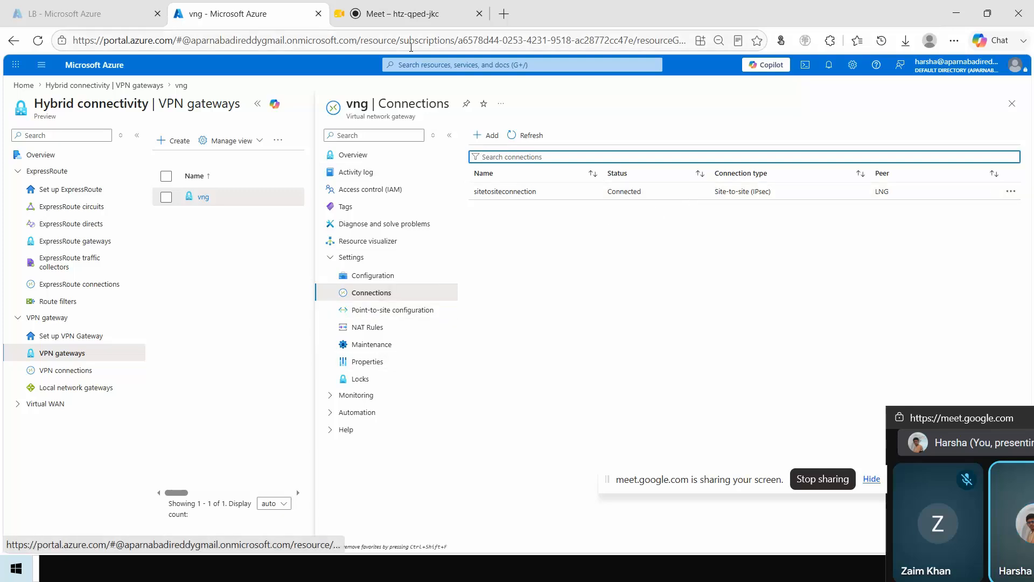
click(415, 64)
text(local)
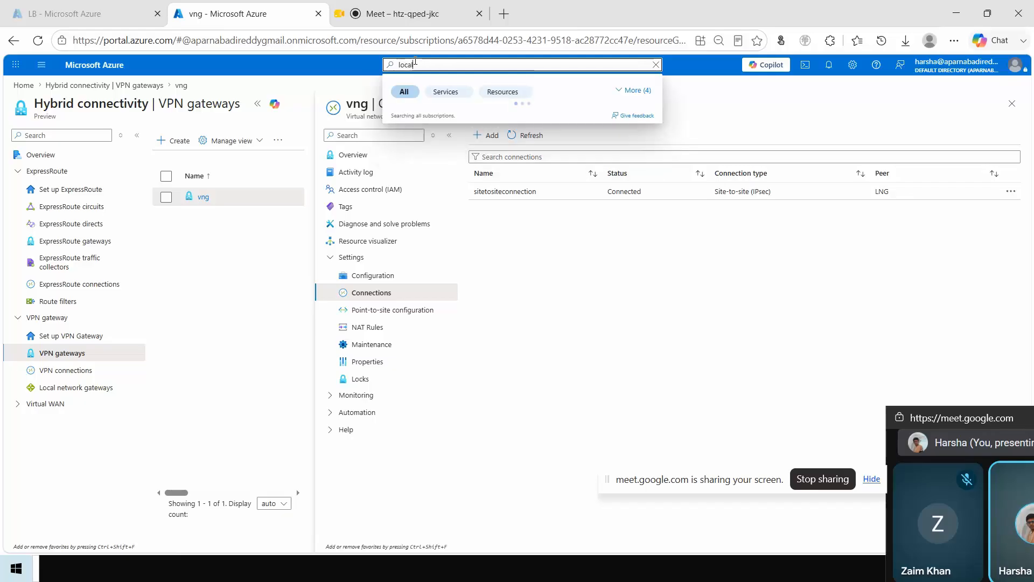
click(196, 281)
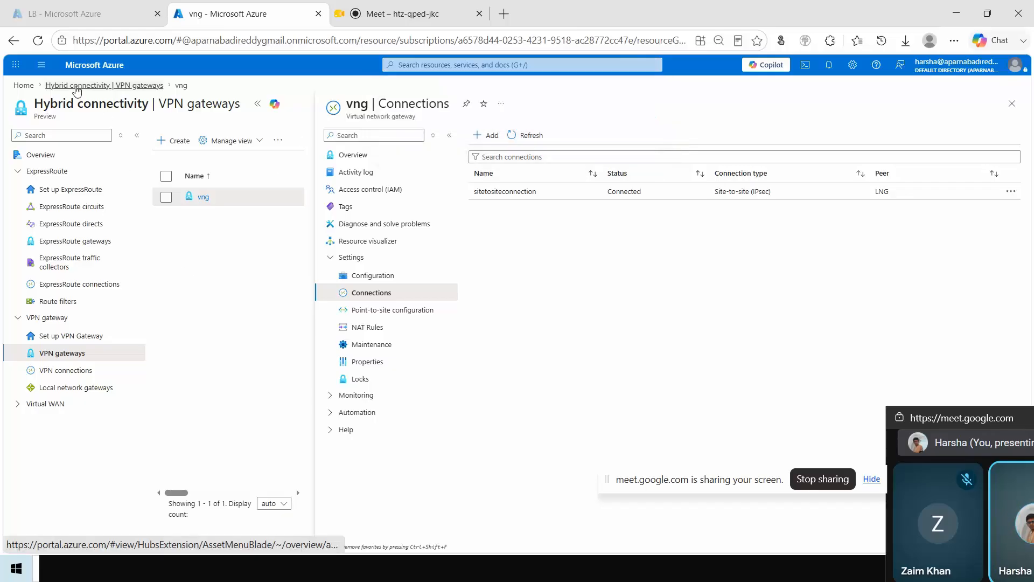
click(104, 85)
Step: Find the virtual networks through a portal search for vnet and review the address space and subnets of site2sitevnet
click(408, 64)
text(vnet)
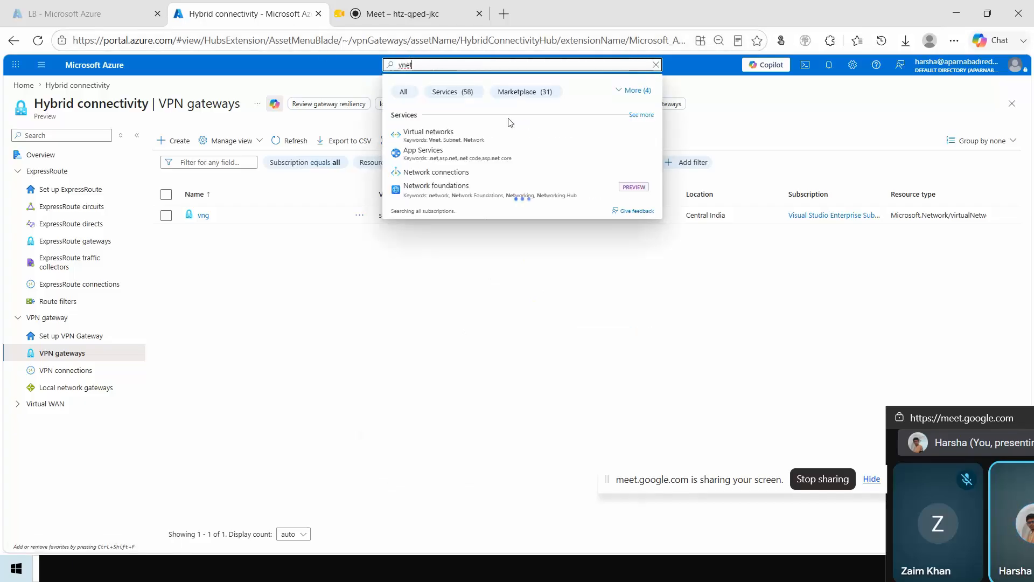
click(442, 130)
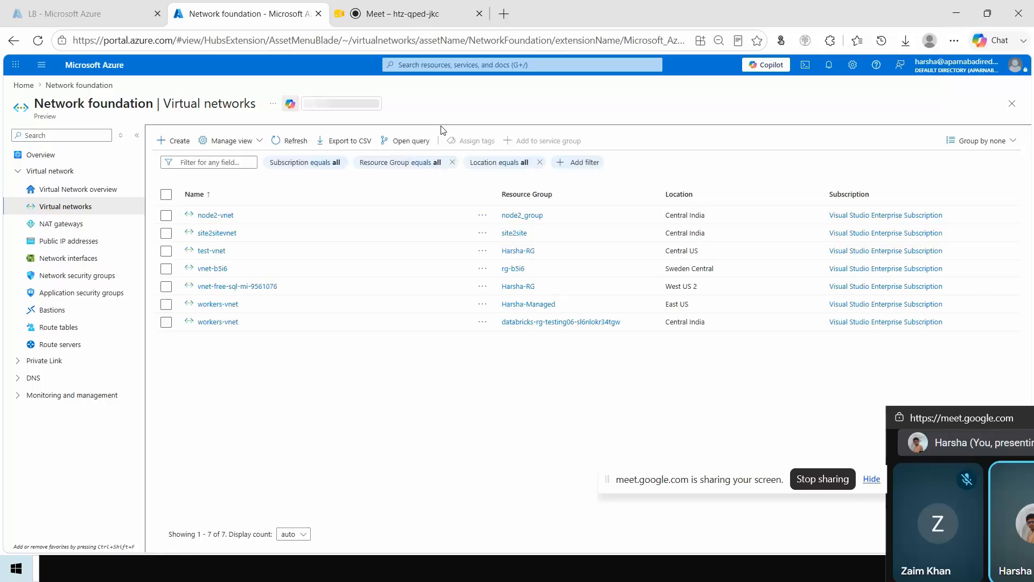
click(228, 235)
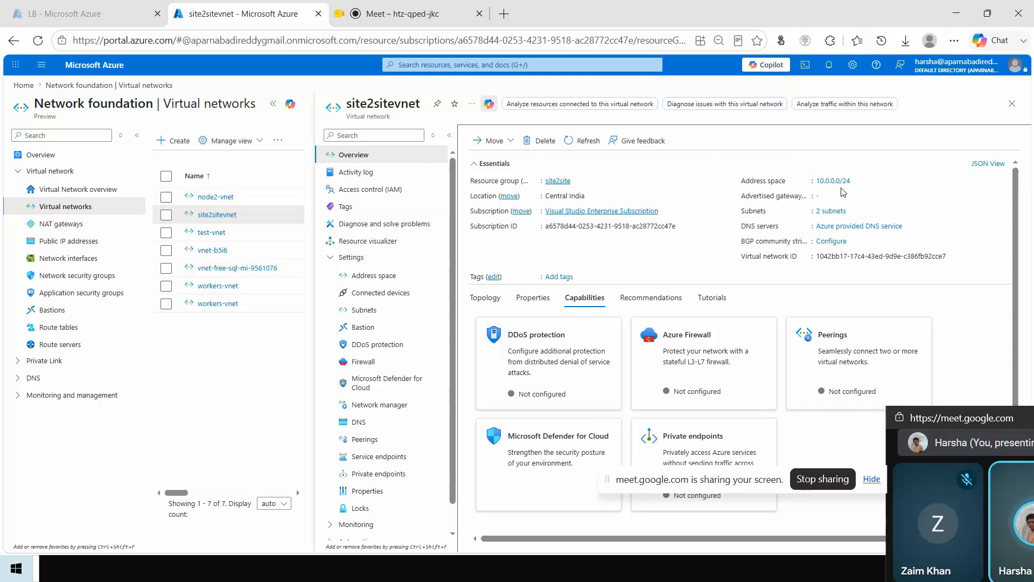
click(827, 212)
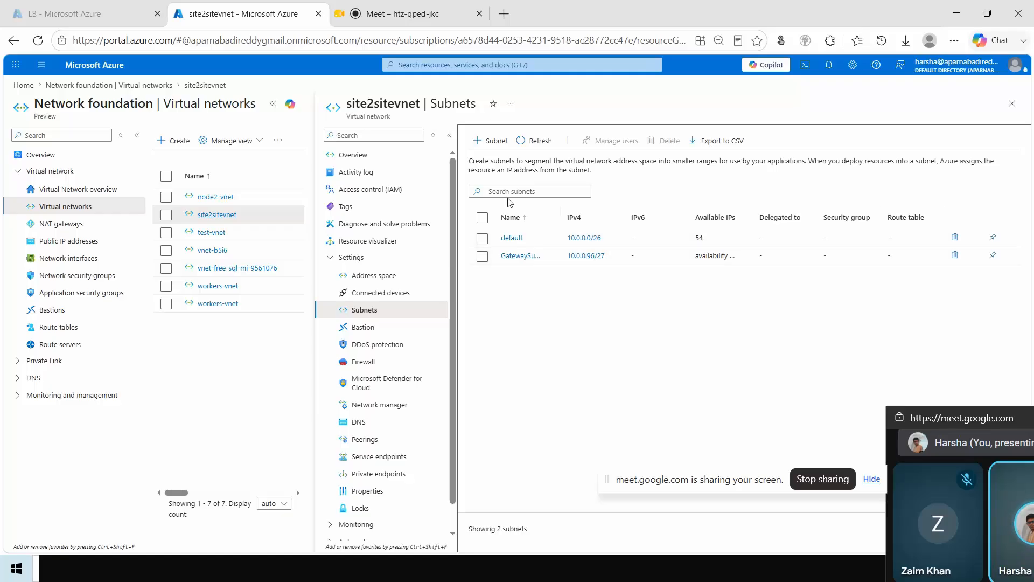
Step: Open the local network gateway LNG through a portal search for local, and review its configured IP address, address spaces and connections
click(447, 60)
text(local)
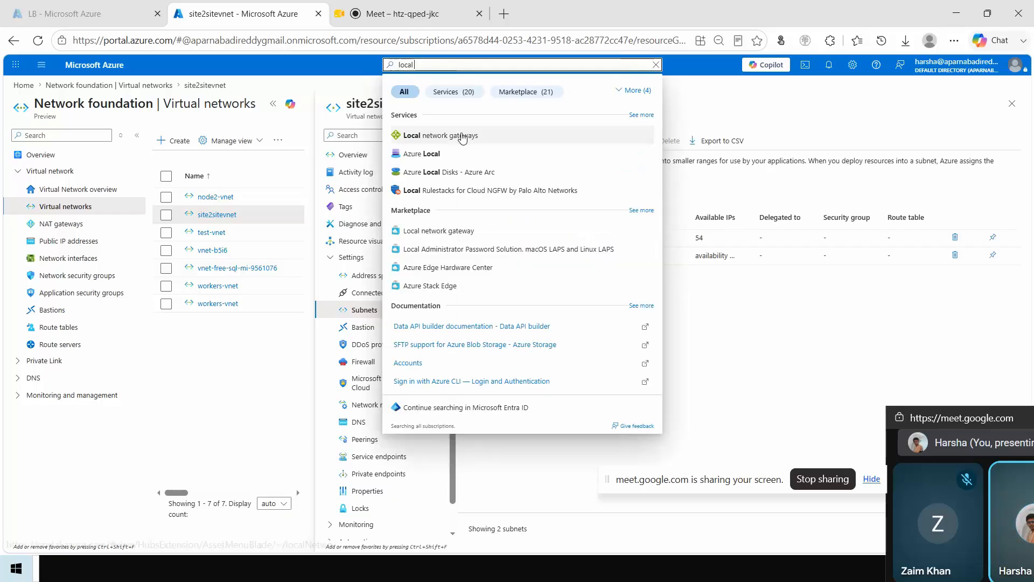
click(461, 137)
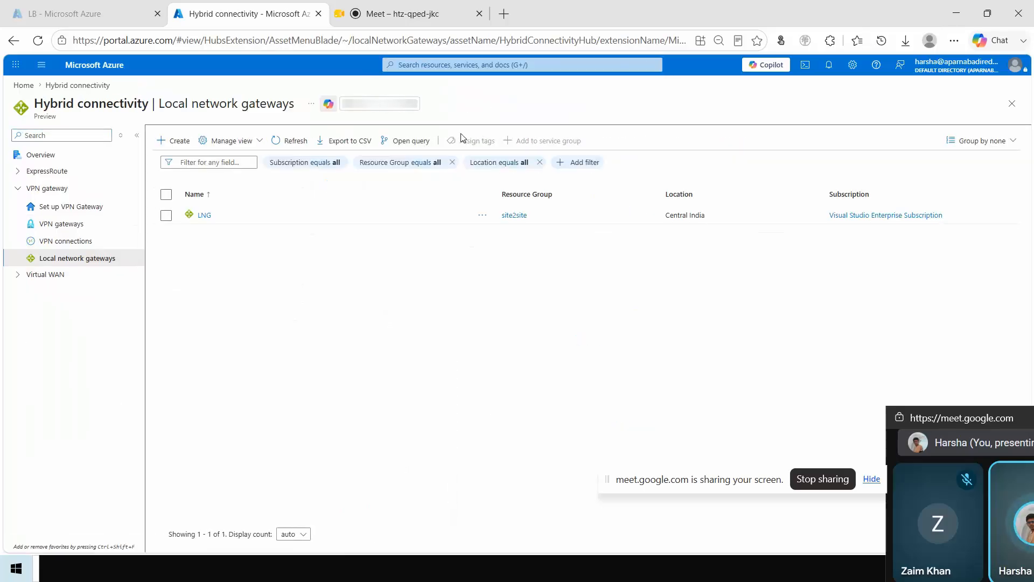
click(202, 214)
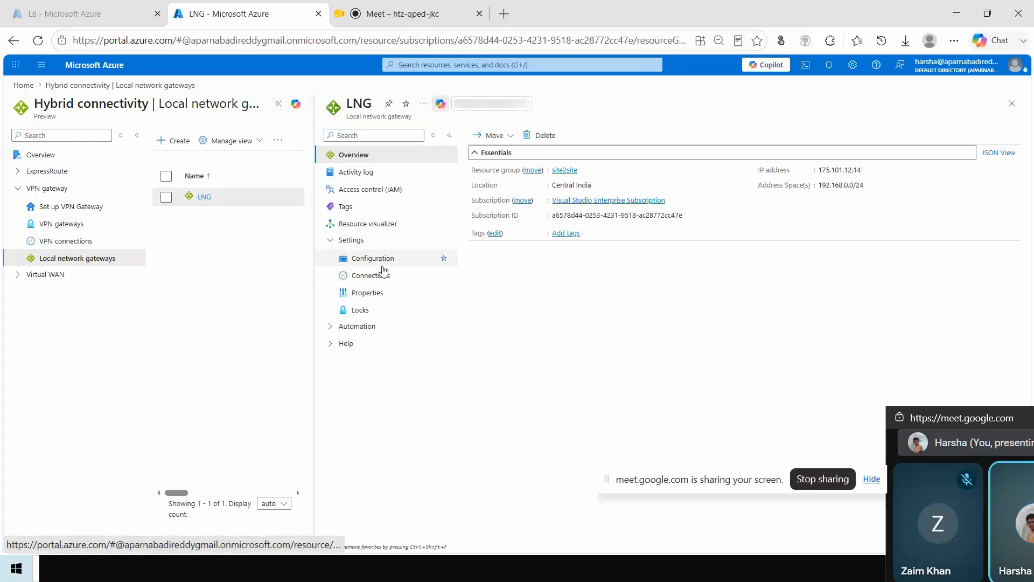
click(380, 263)
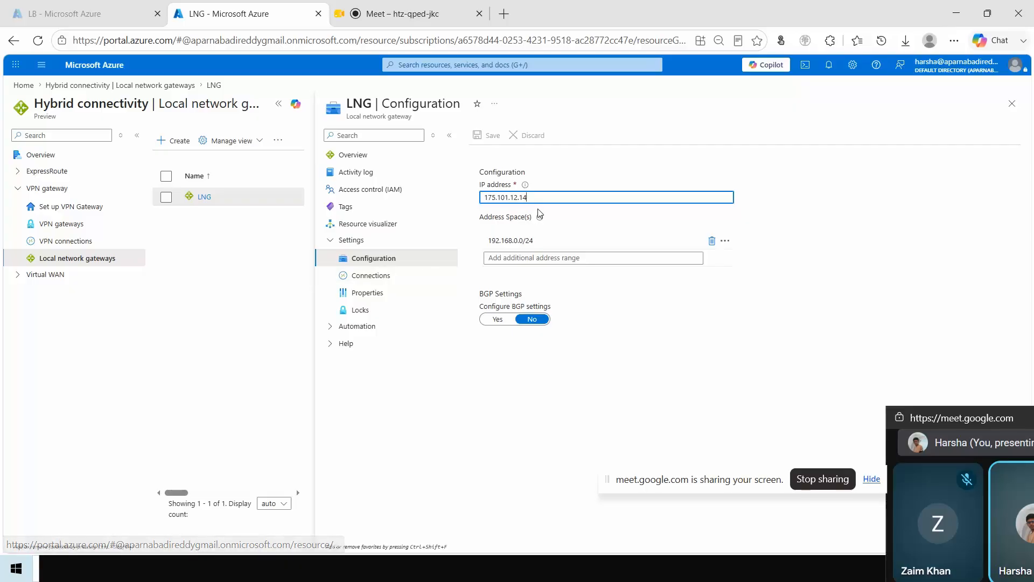
drag(538, 197, 485, 200)
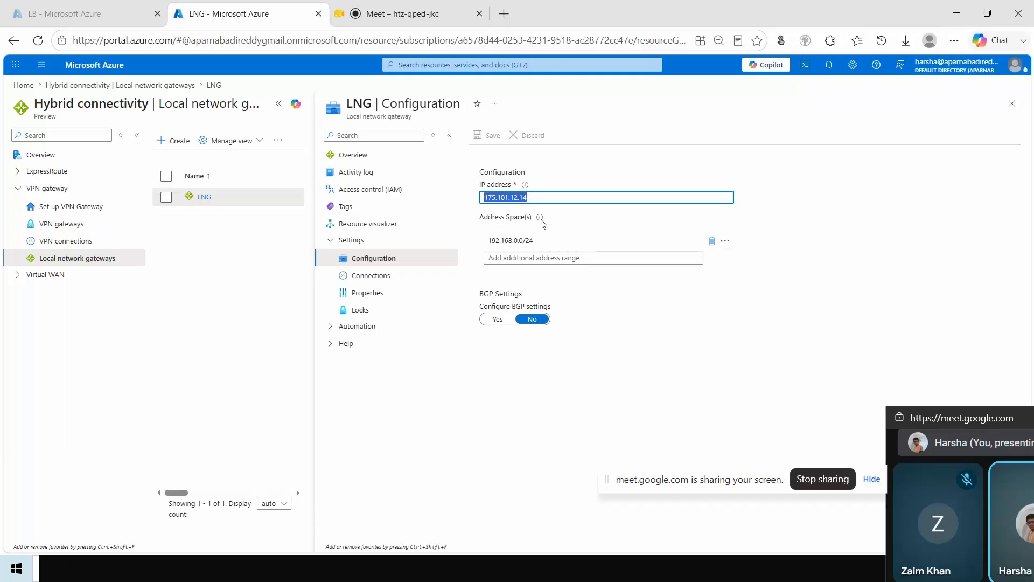
click(395, 278)
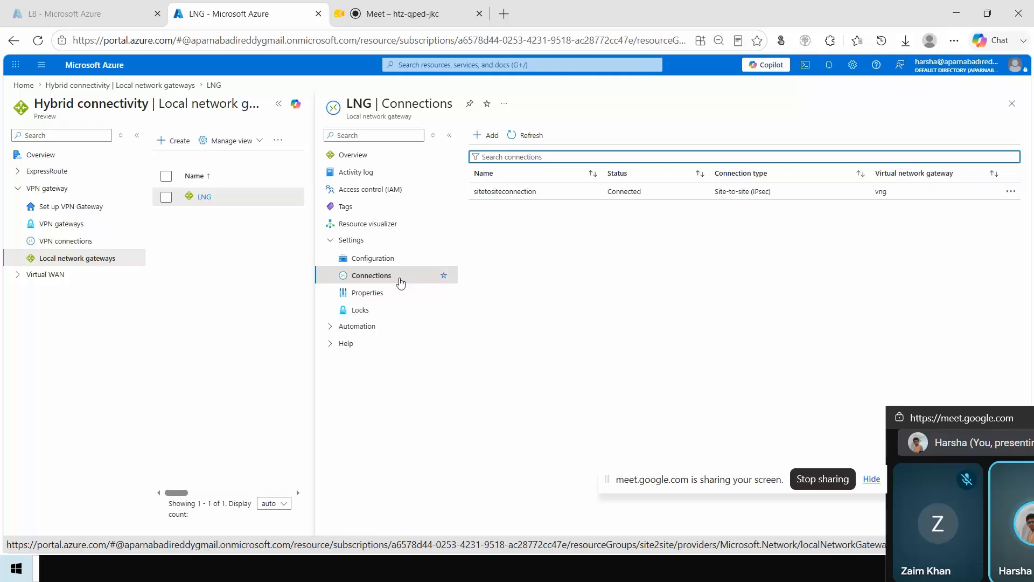
Step: Start creating a virtual network gateway from the VPN gateways list, naming it vng and choosing site2sitevnet as its virtual network
click(110, 86)
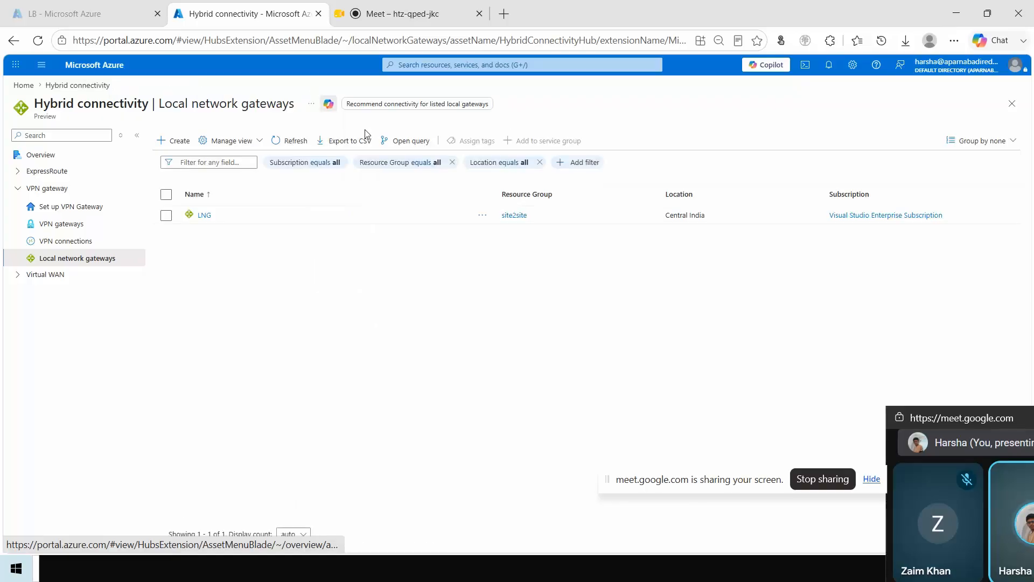
click(76, 228)
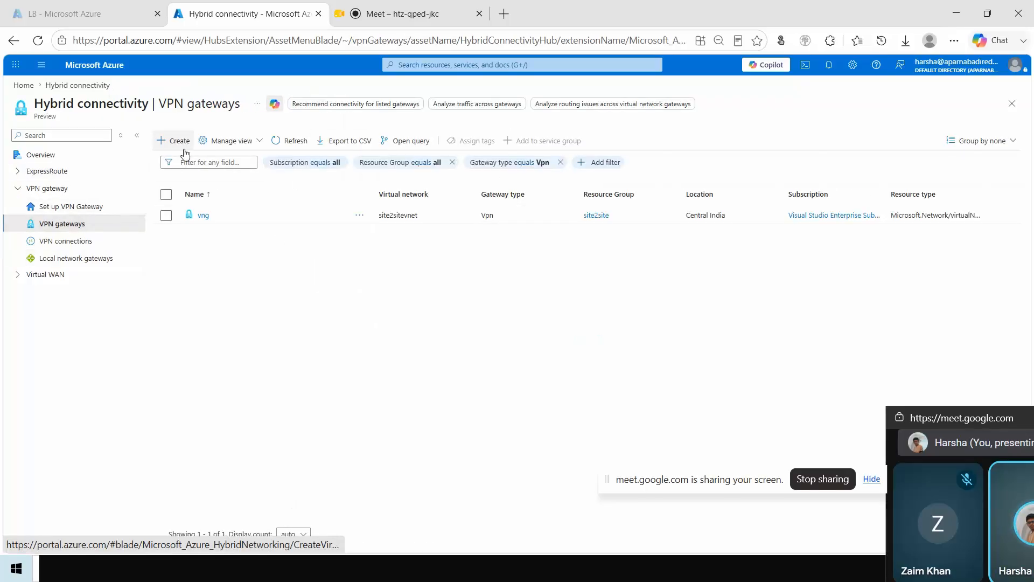
click(184, 154)
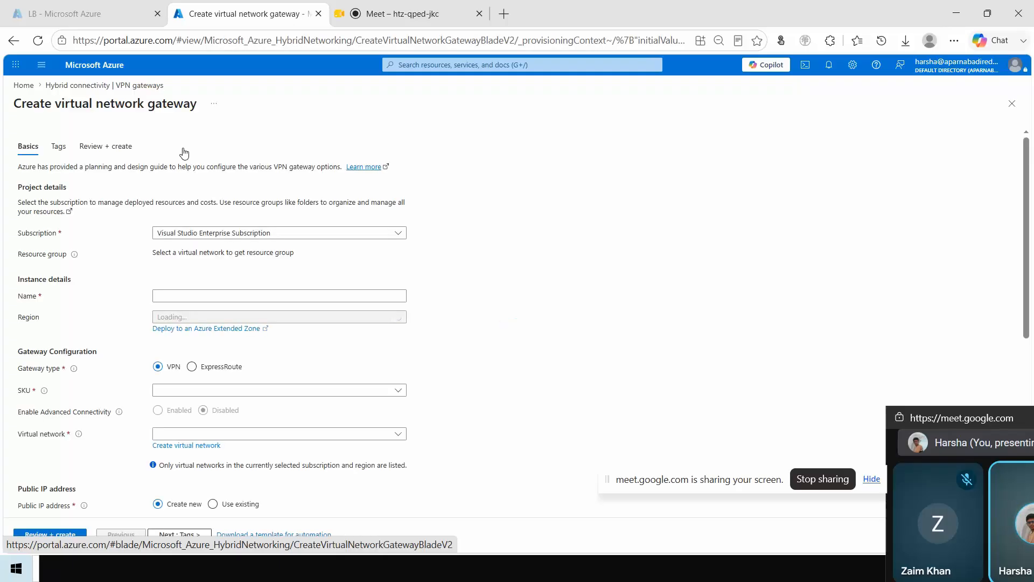
click(243, 292)
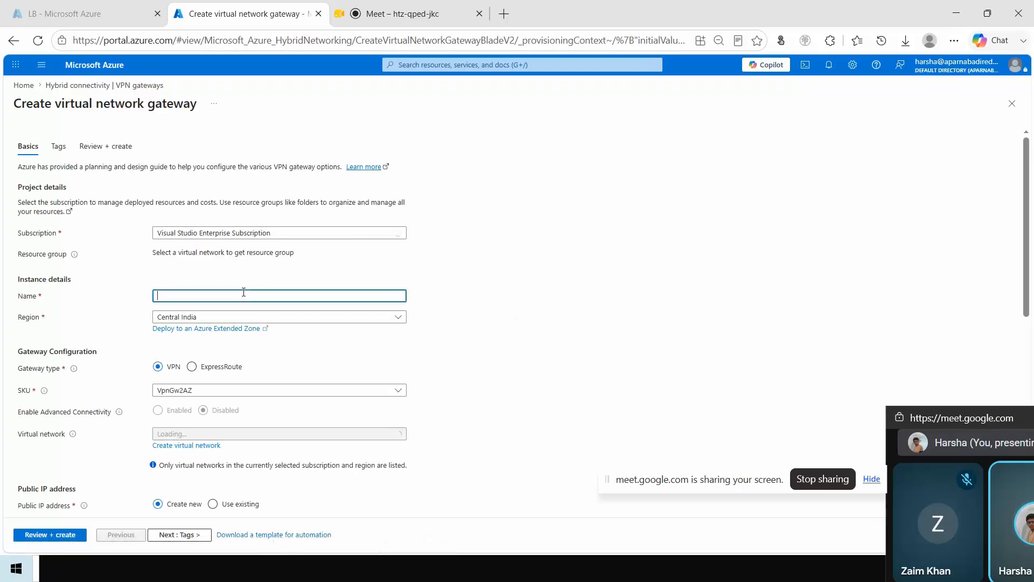
text(vng)
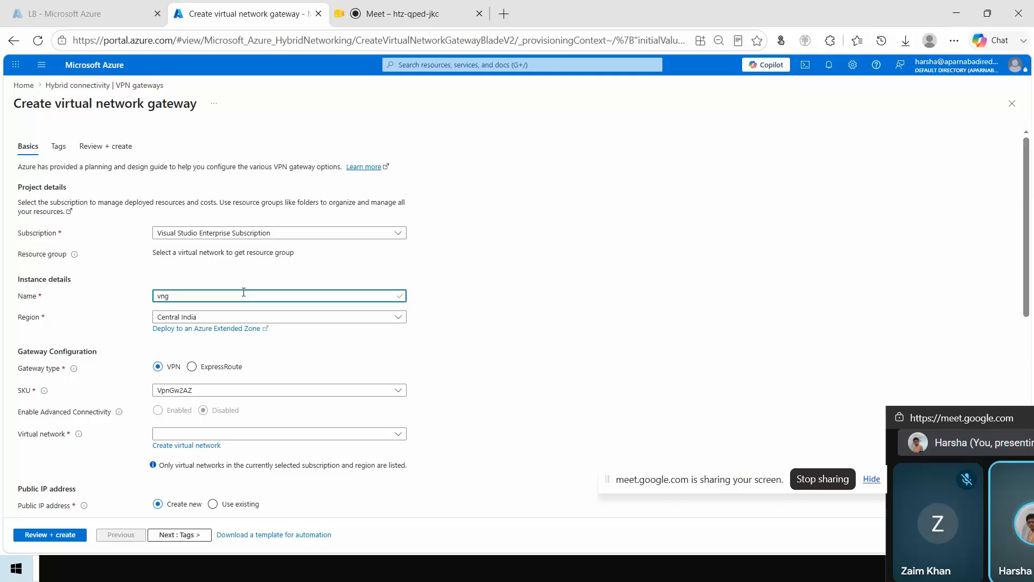
drag(1027, 190, 1025, 250)
click(215, 304)
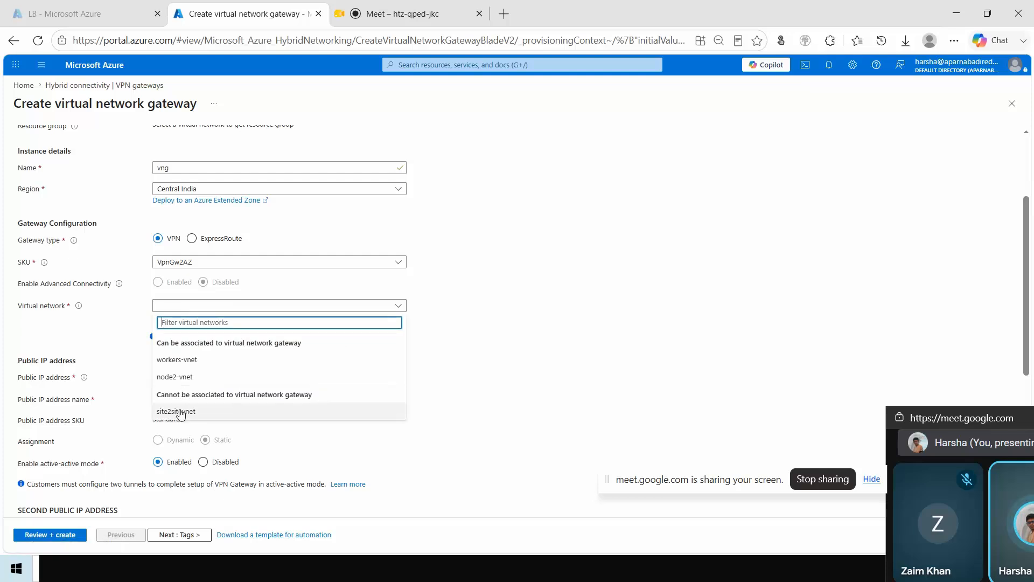
click(180, 412)
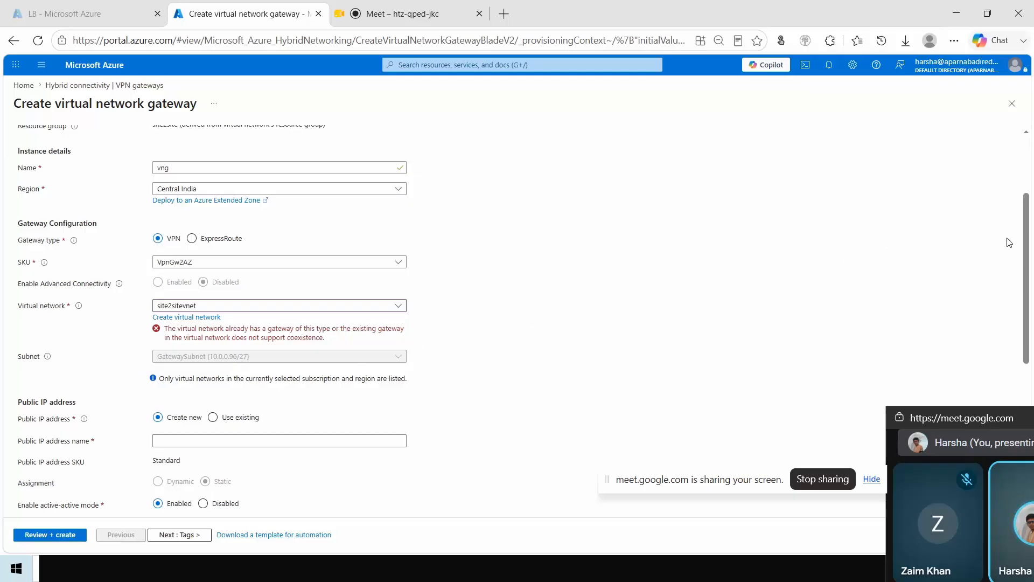
Step: Assign the existing public IP site2sistepublicip to the new gateway, disable active-active mode and BGP, and review the whole form
scroll(1009, 242, down, 3)
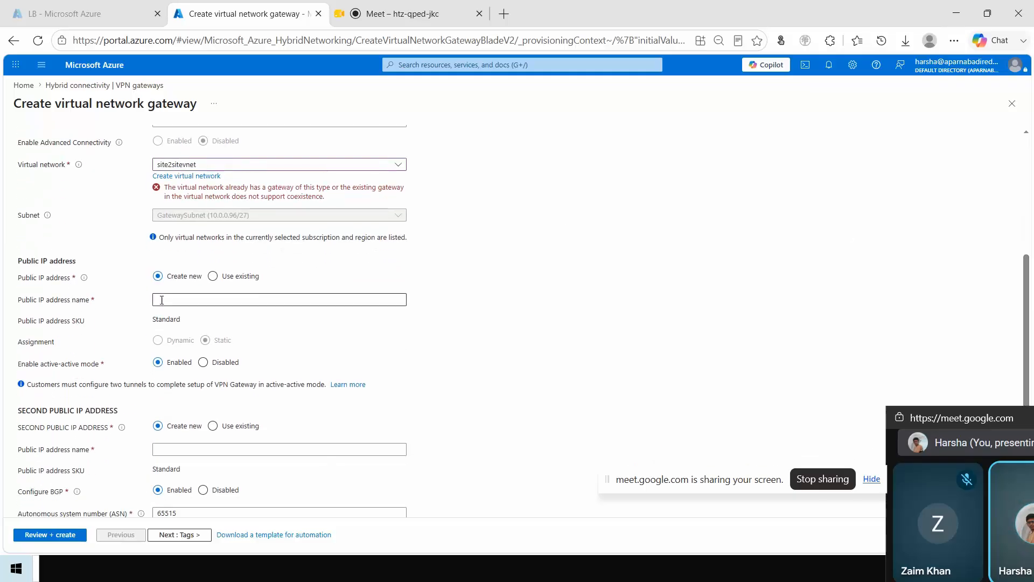
click(229, 276)
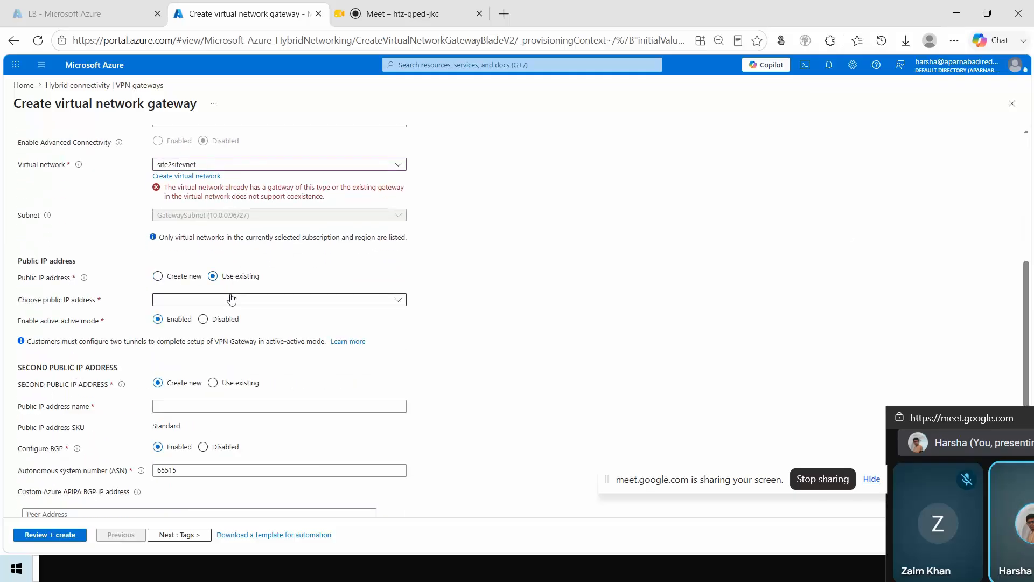
click(232, 298)
click(225, 354)
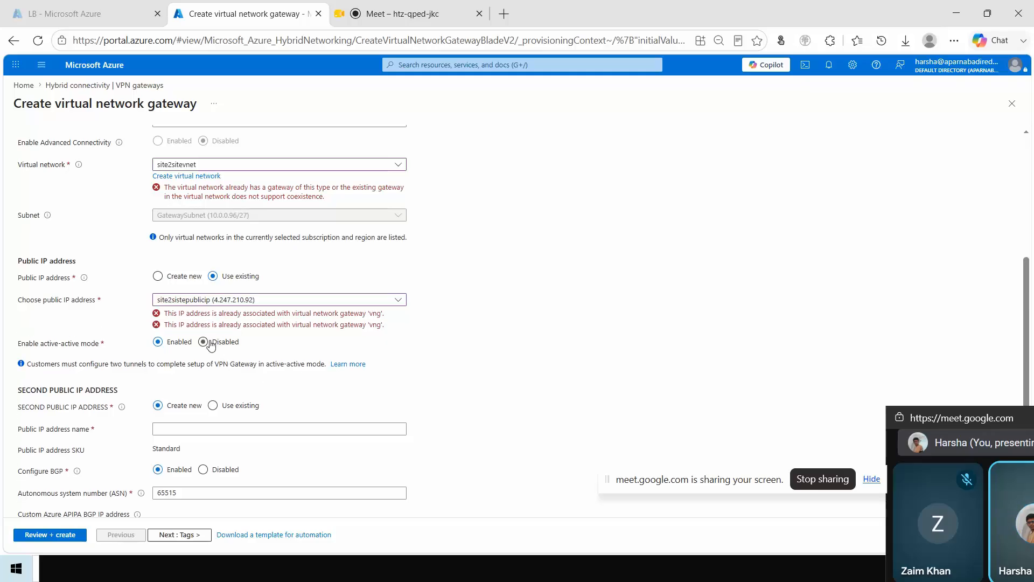
click(210, 345)
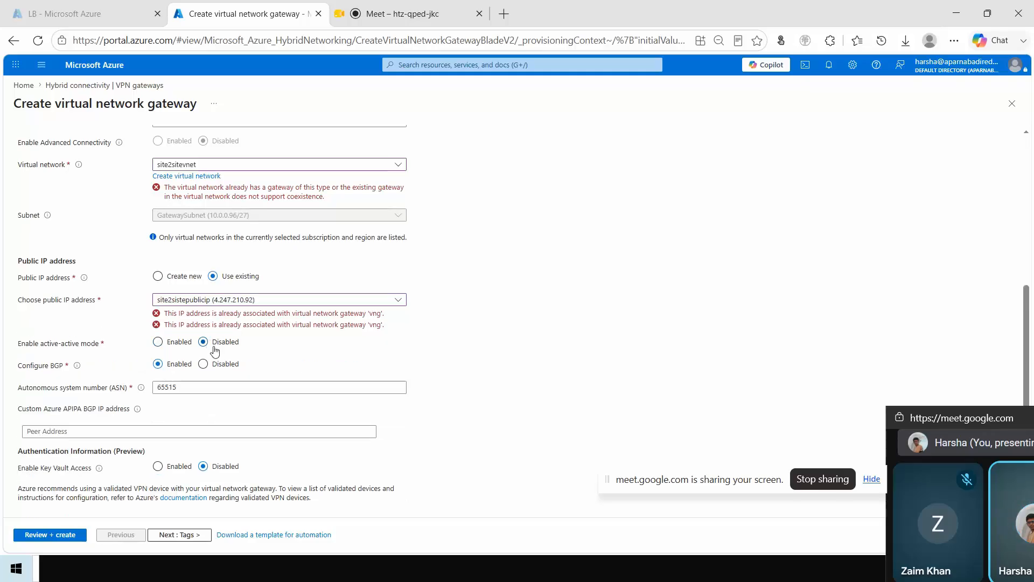
click(210, 364)
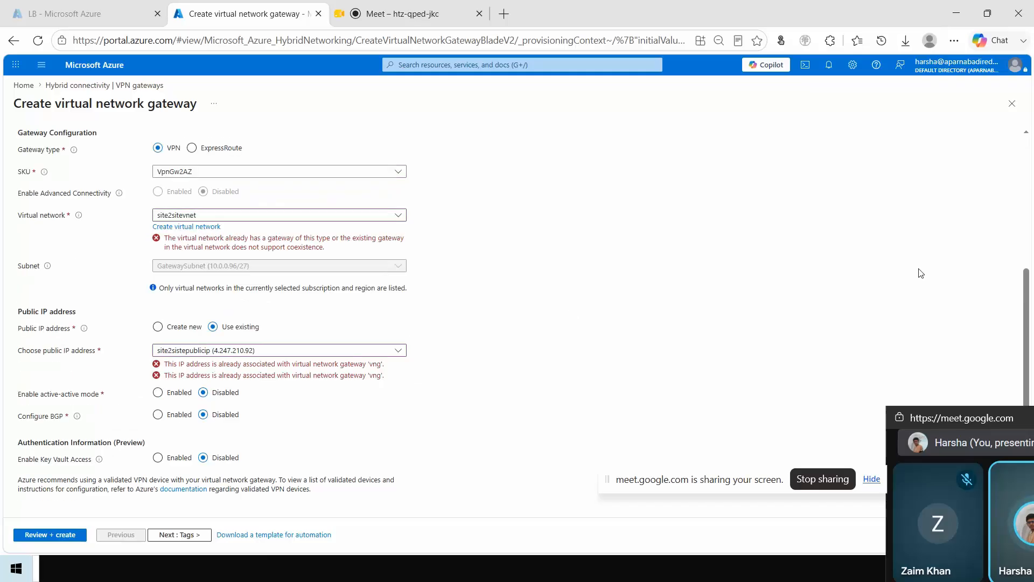
scroll(1033, 213, up, 5)
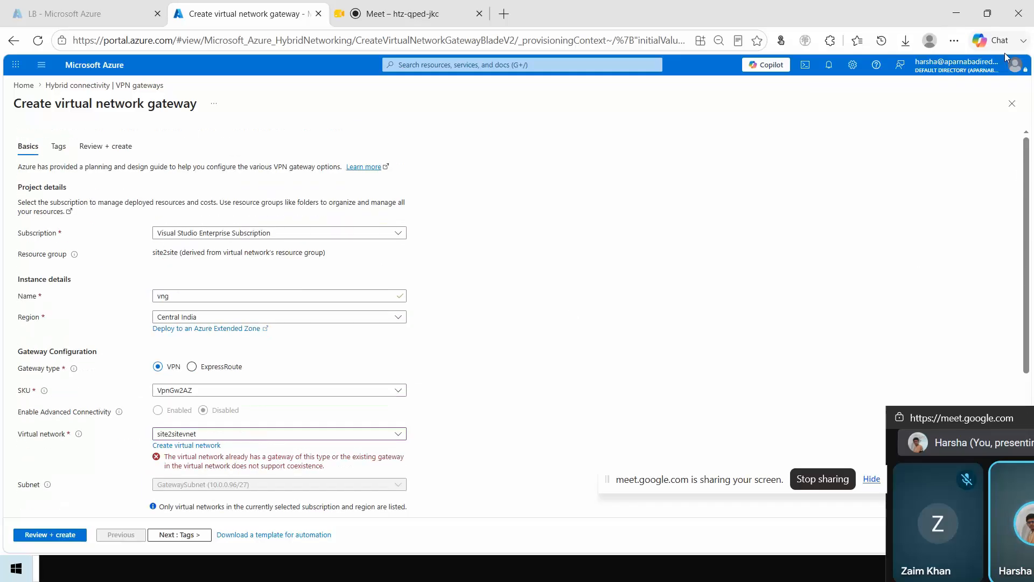
scroll(1033, 246, down, 3)
scroll(1033, 247, down, 2)
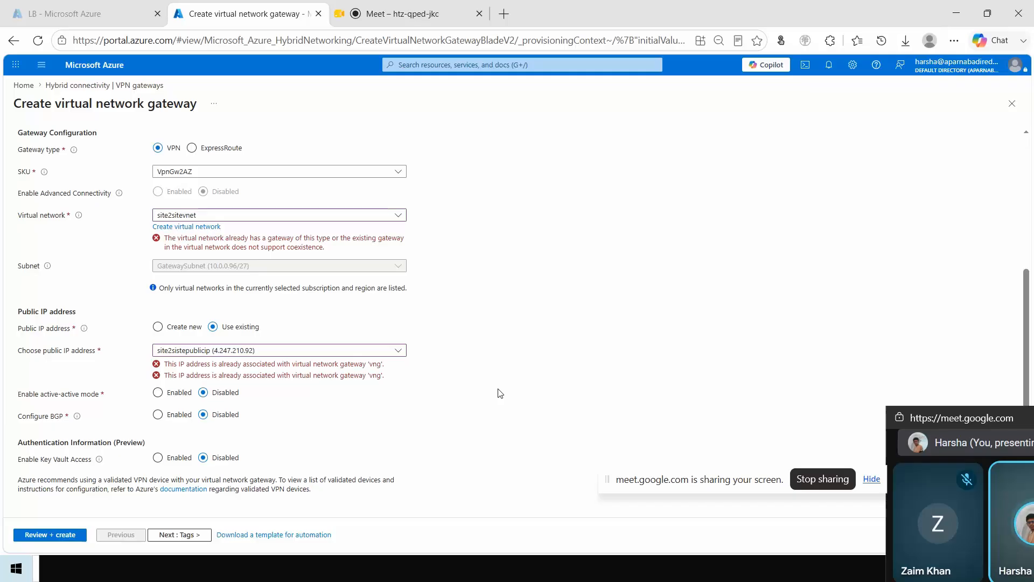
Step: Switch to the Node3 virtual machine in VMware Workstation and bring up Routing and Remote Access on its network interfaces
click(963, 6)
click(985, 45)
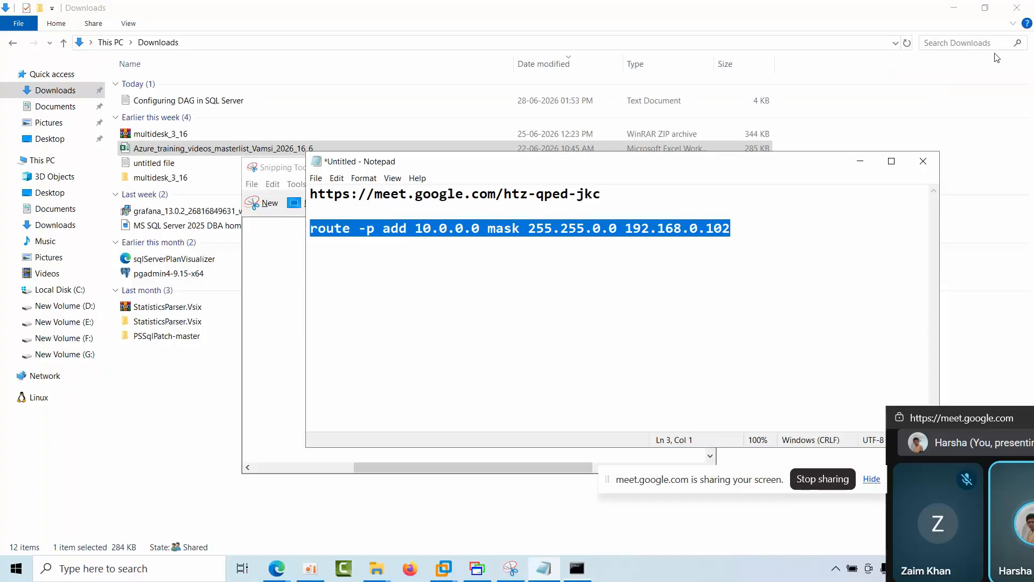
click(443, 568)
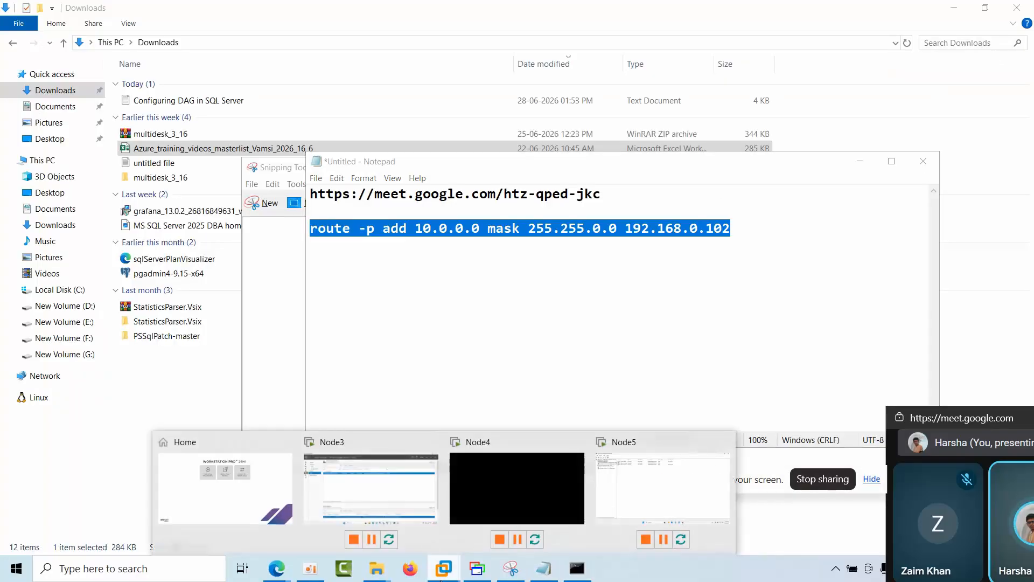
click(397, 496)
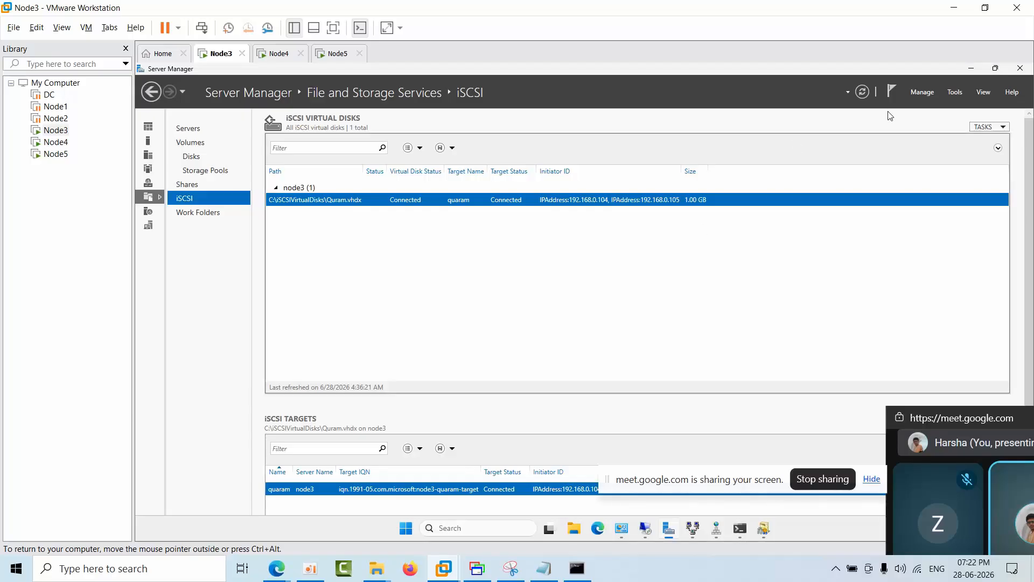
click(956, 92)
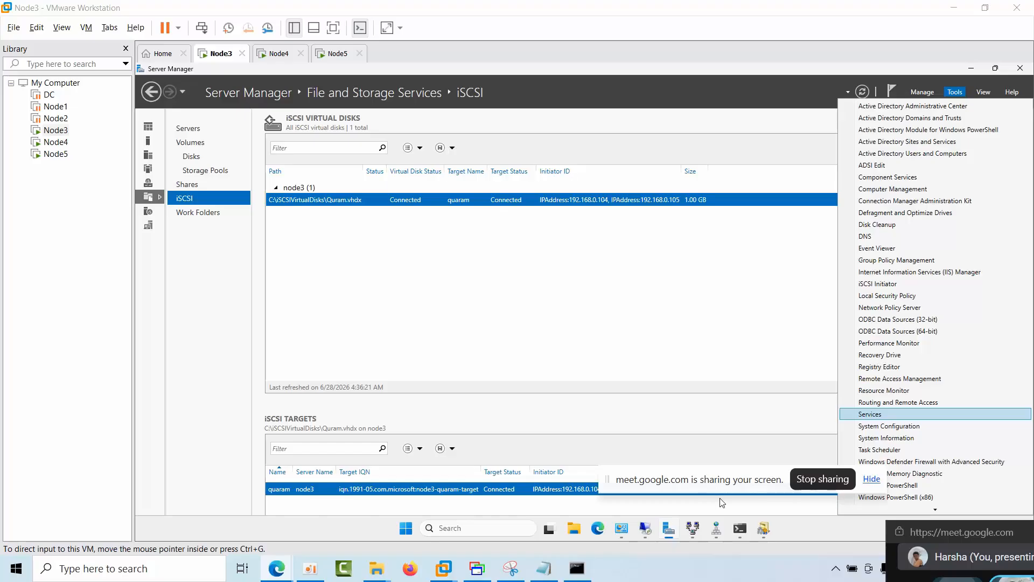
click(694, 530)
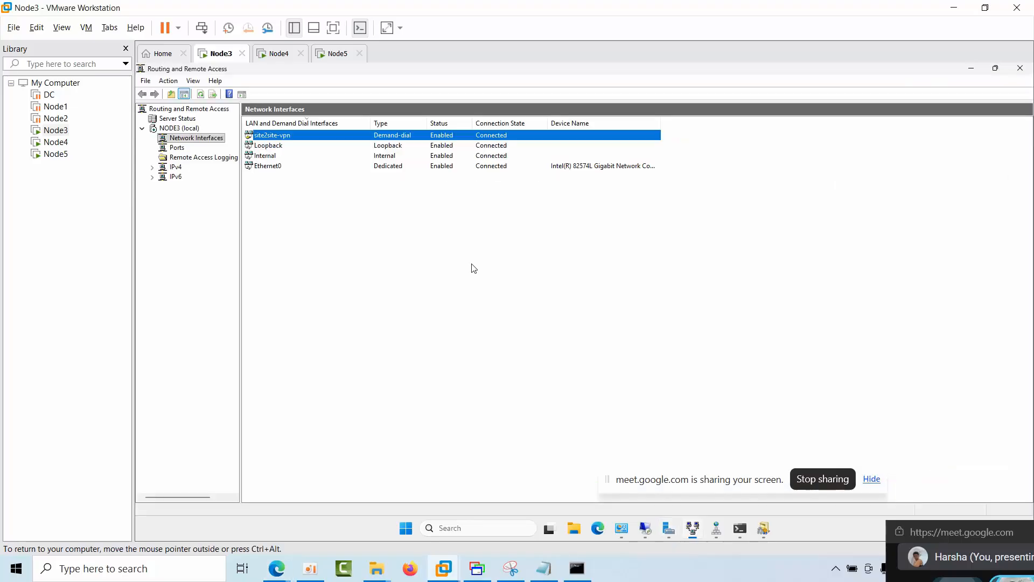
Step: Try to create a new demand-dial interface from Node3's network interfaces, dismissing each error
right_click(208, 142)
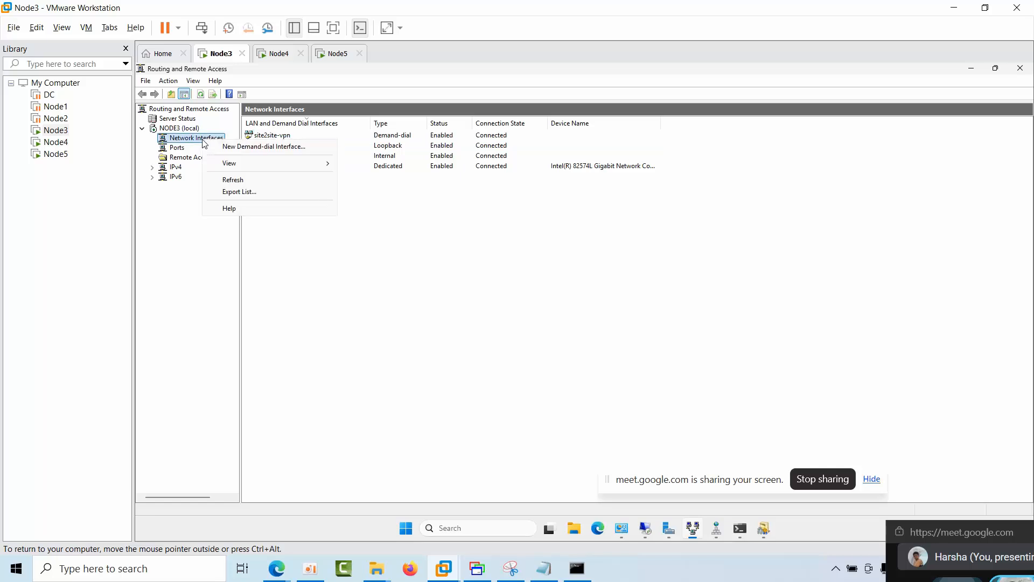
click(230, 147)
click(649, 346)
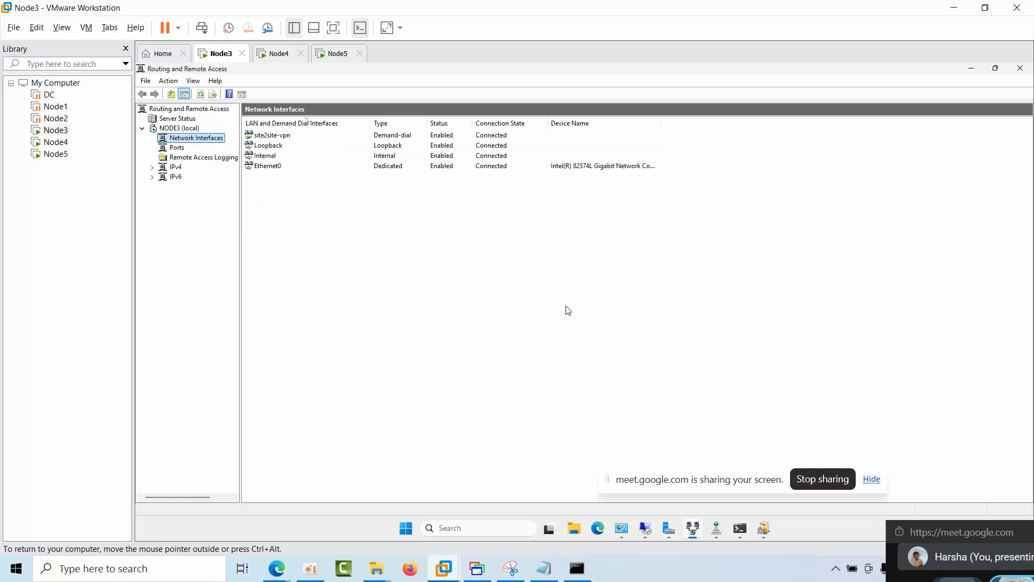
right_click(455, 266)
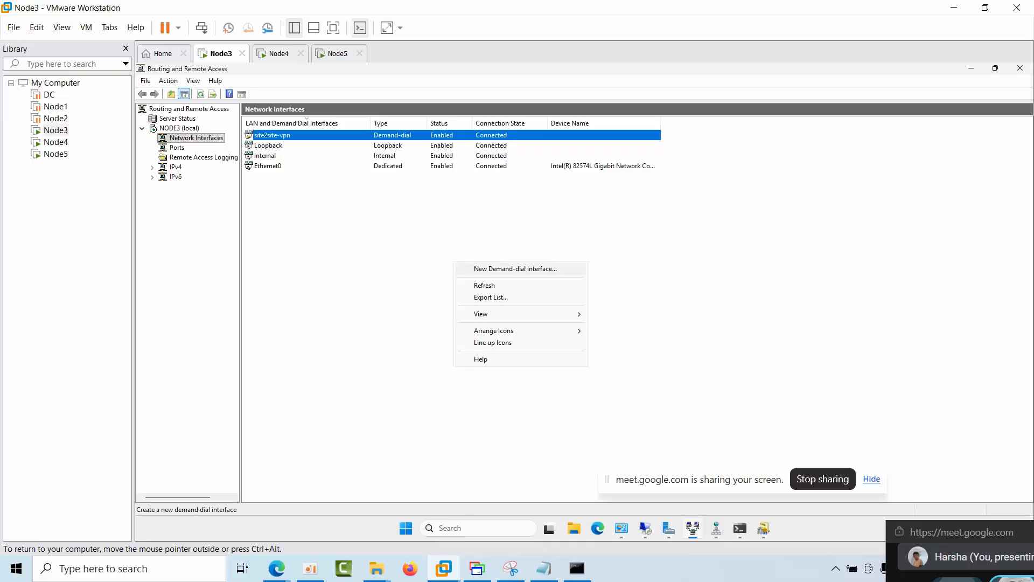
click(474, 269)
click(650, 346)
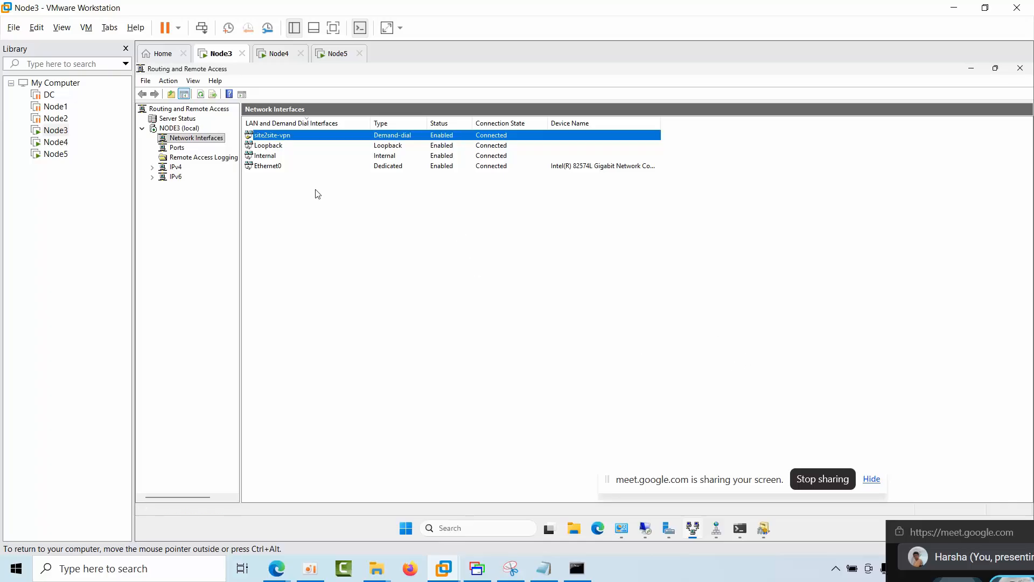
Step: Check the refresh rate setting of the Routing and Remote Access console root and accept it without changes
click(171, 108)
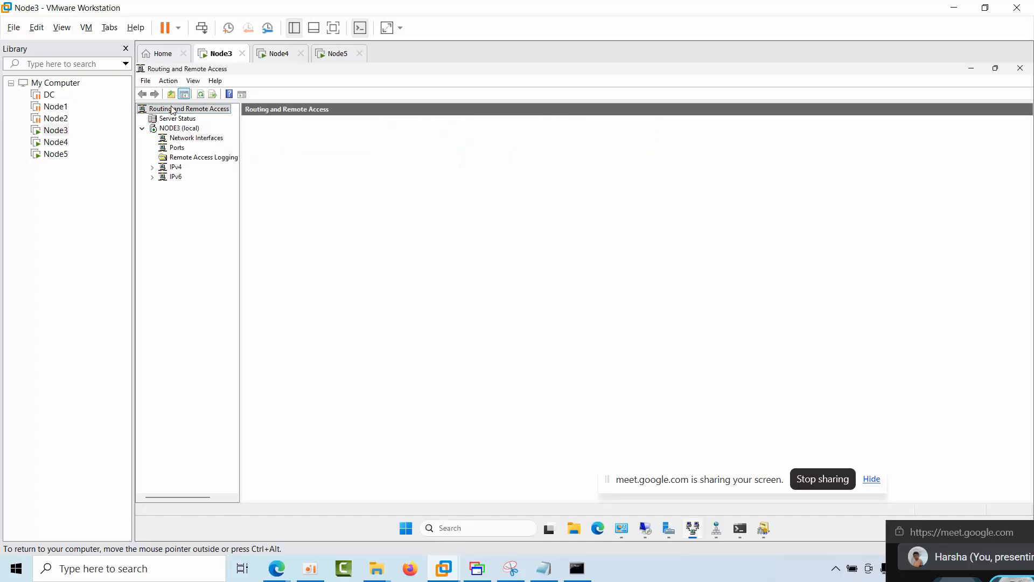
right_click(172, 109)
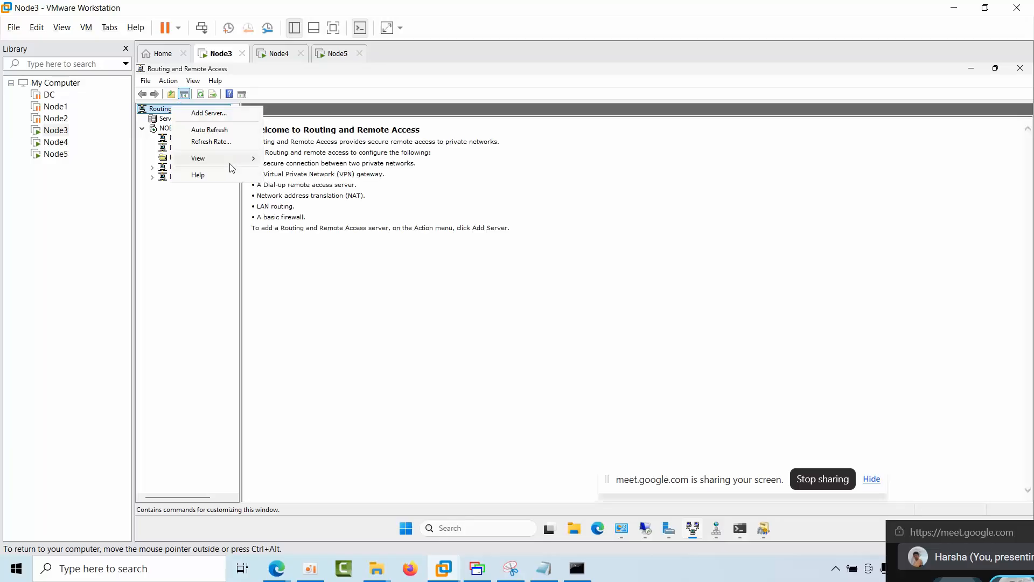
click(210, 142)
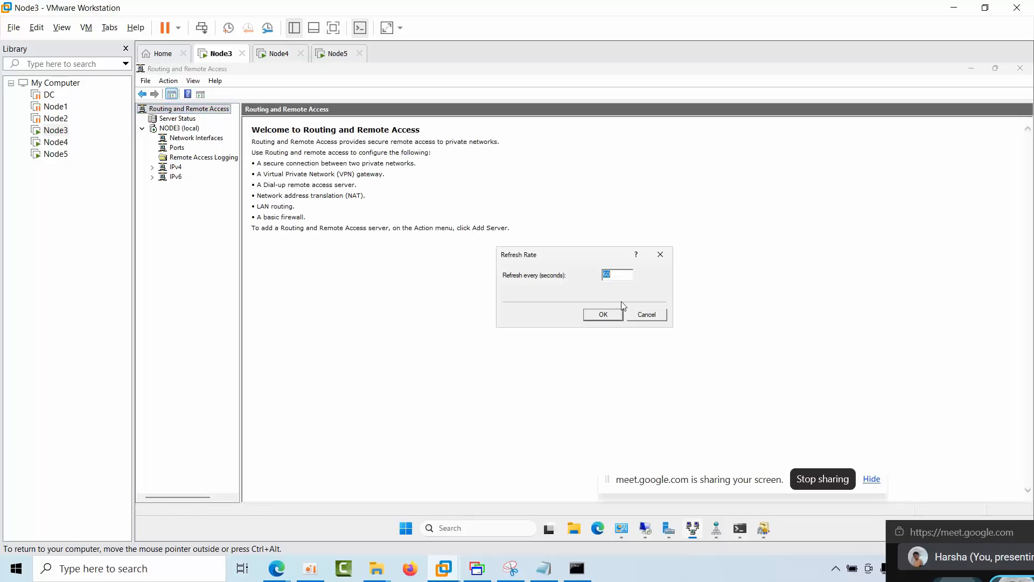
click(610, 319)
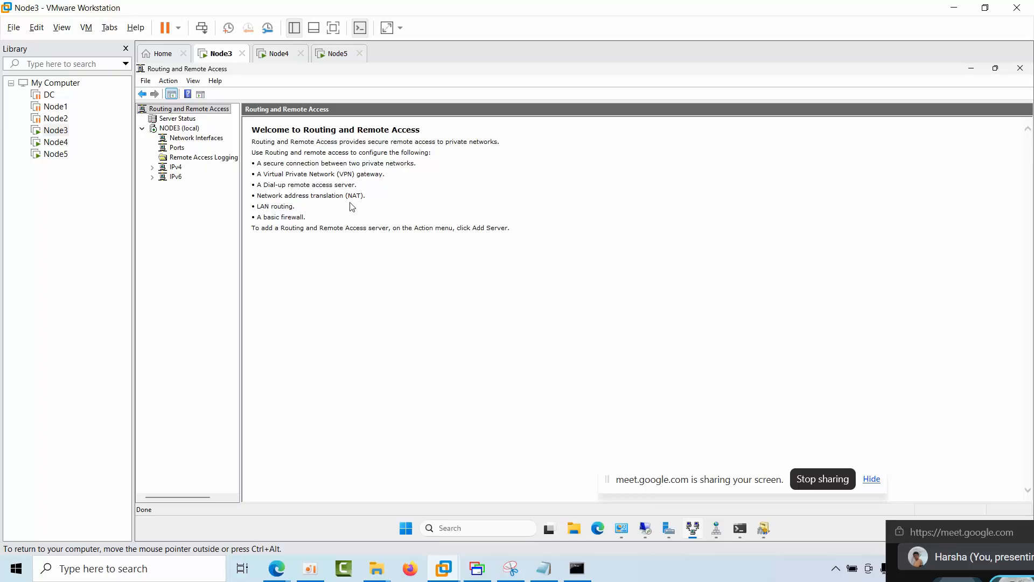
Step: Check the NODE3 server node and try again to add a demand-dial interface under its network interfaces
click(181, 140)
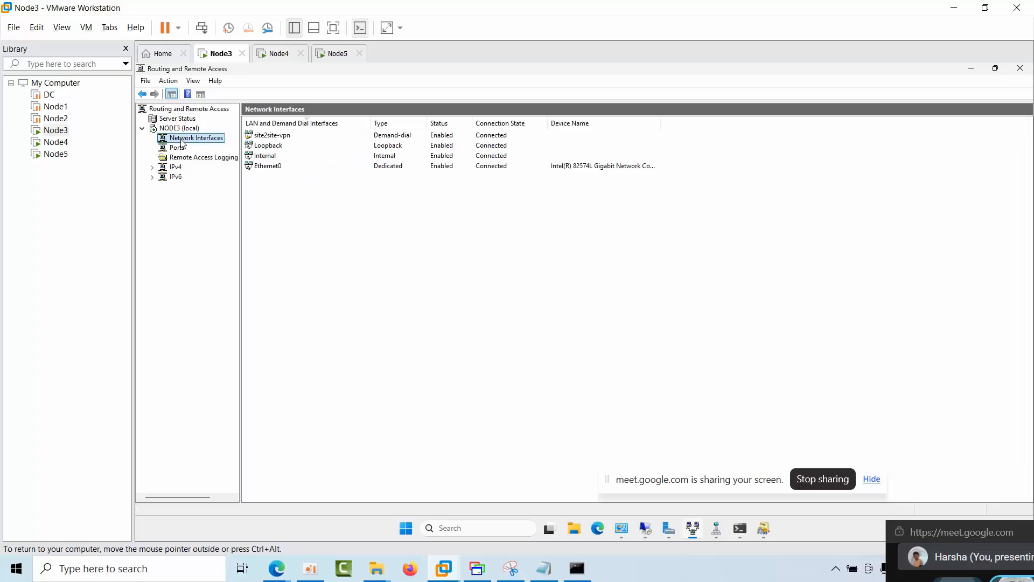
click(182, 132)
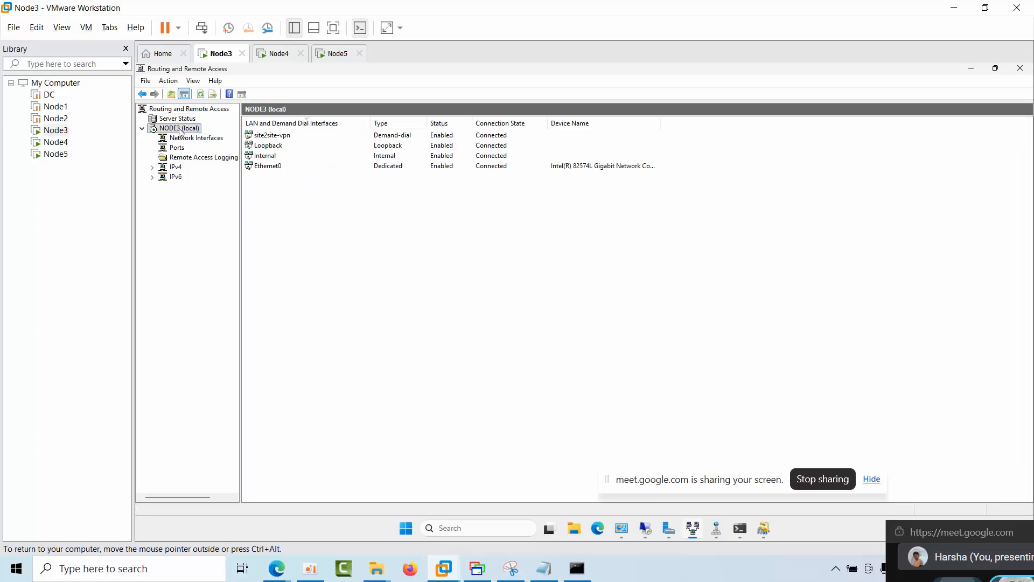
right_click(181, 131)
click(175, 242)
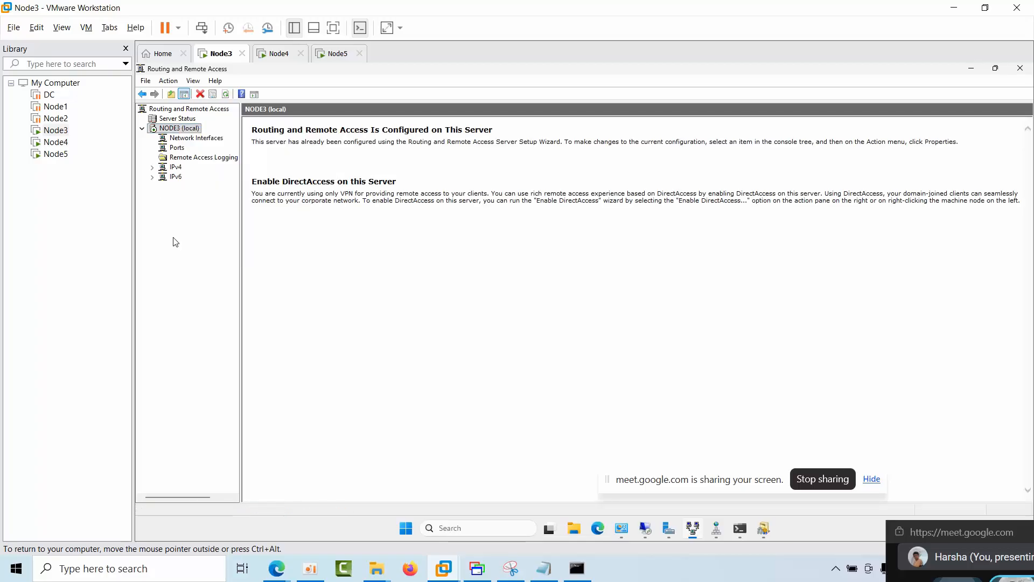
click(186, 138)
right_click(186, 138)
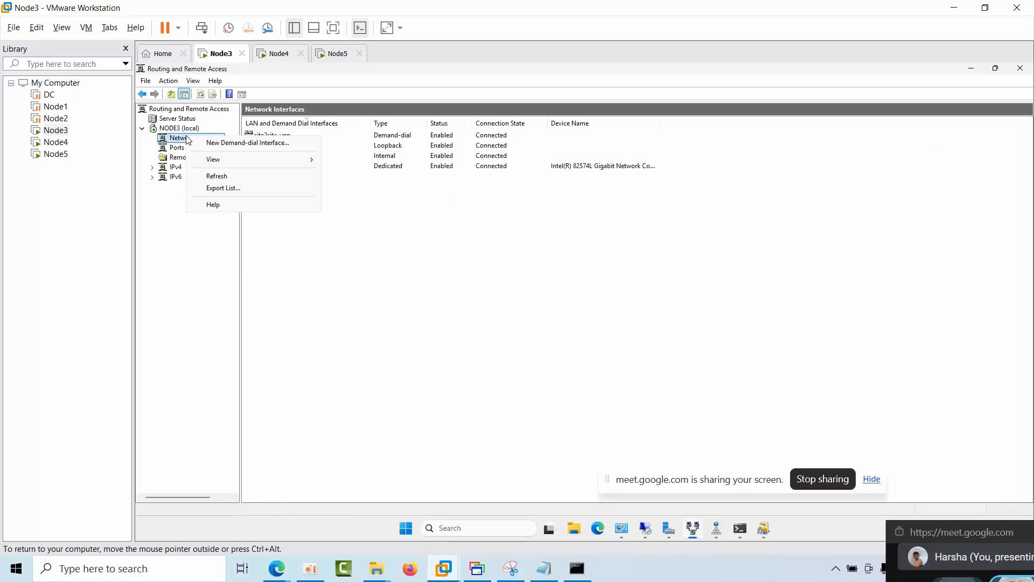
click(225, 143)
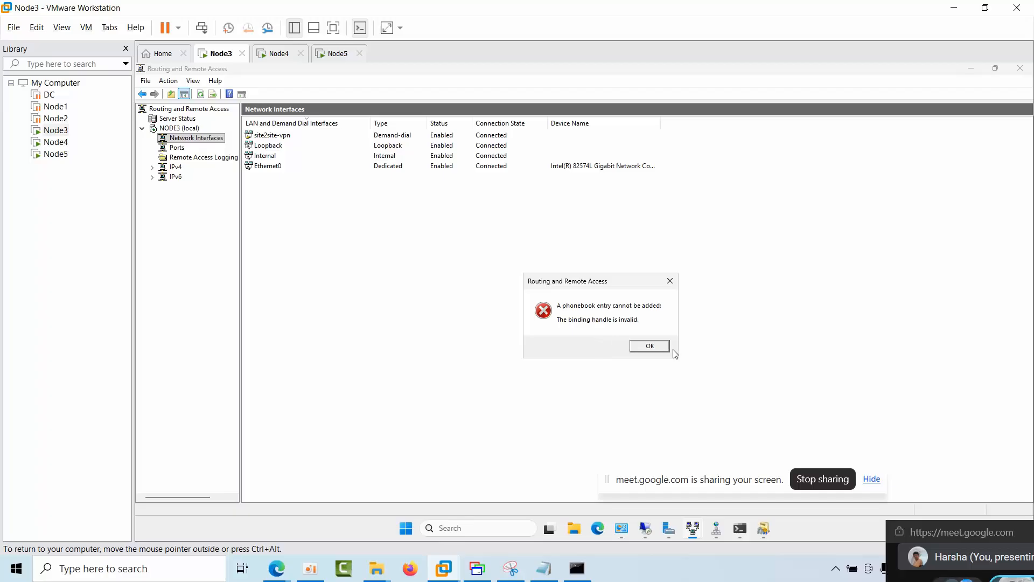
click(650, 346)
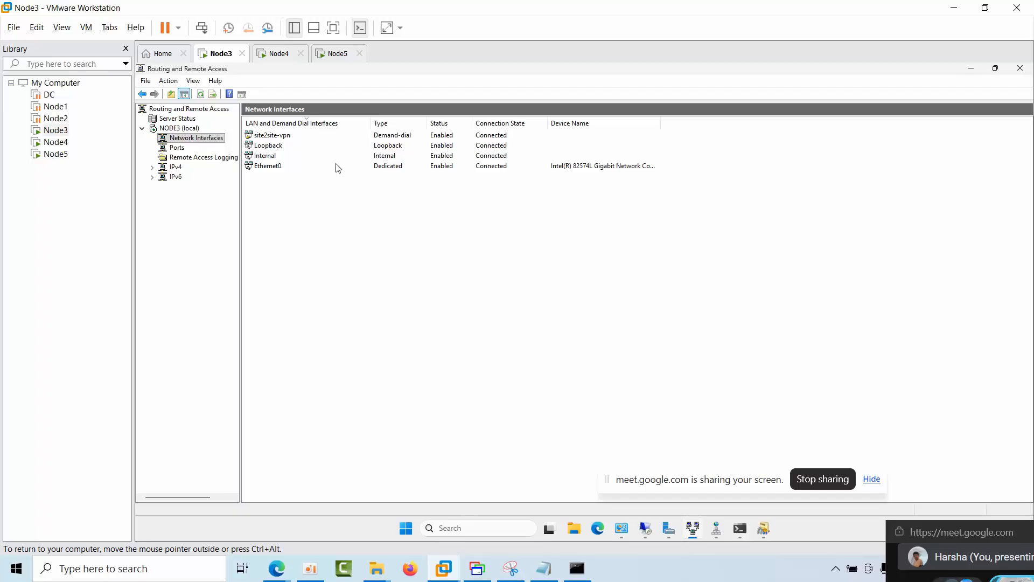
Step: Try to open the properties of the site2site-vpn demand-dial interface, dismissing each warning
double_click(384, 137)
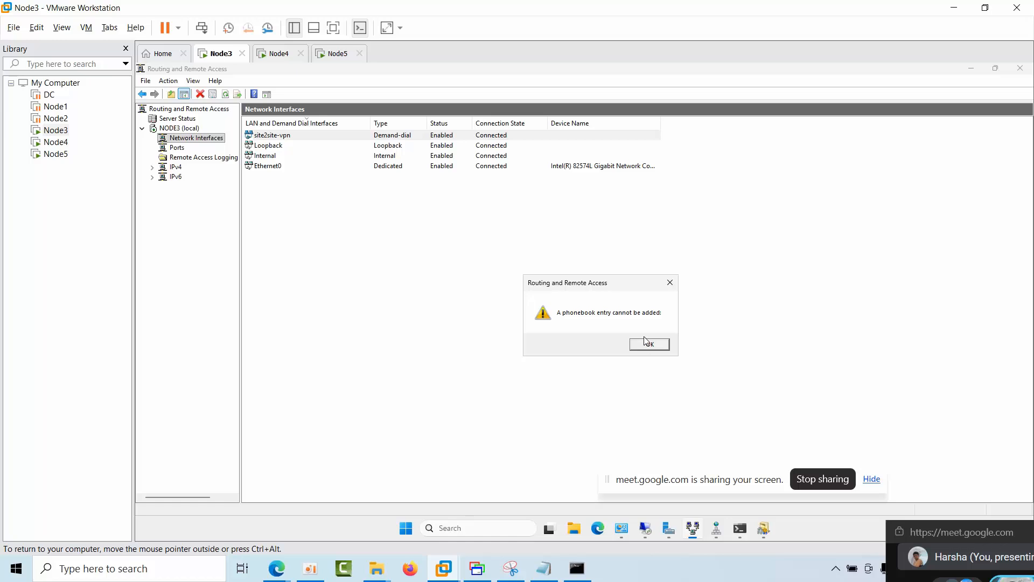
click(647, 343)
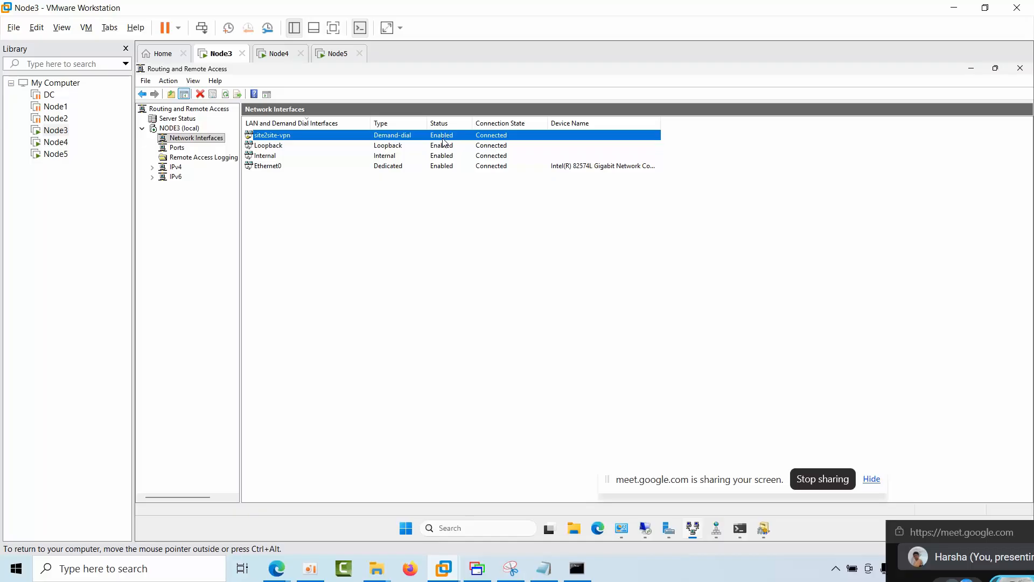
right_click(445, 139)
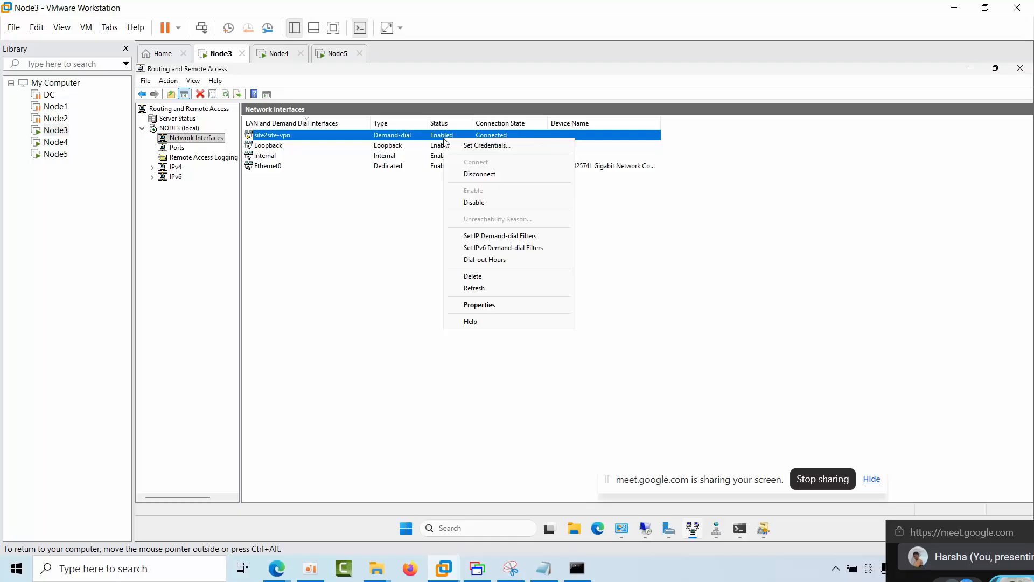
click(479, 305)
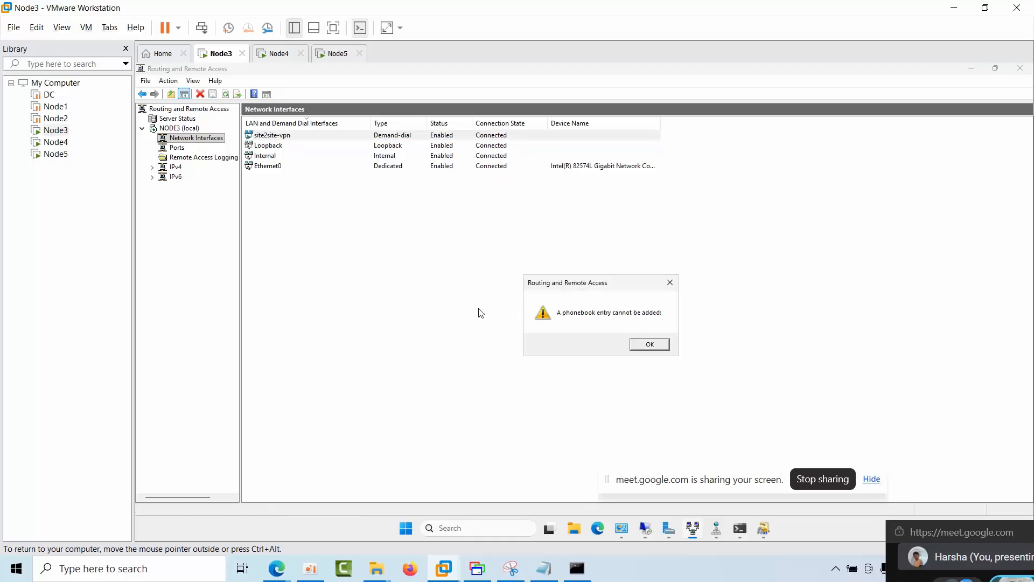
click(650, 345)
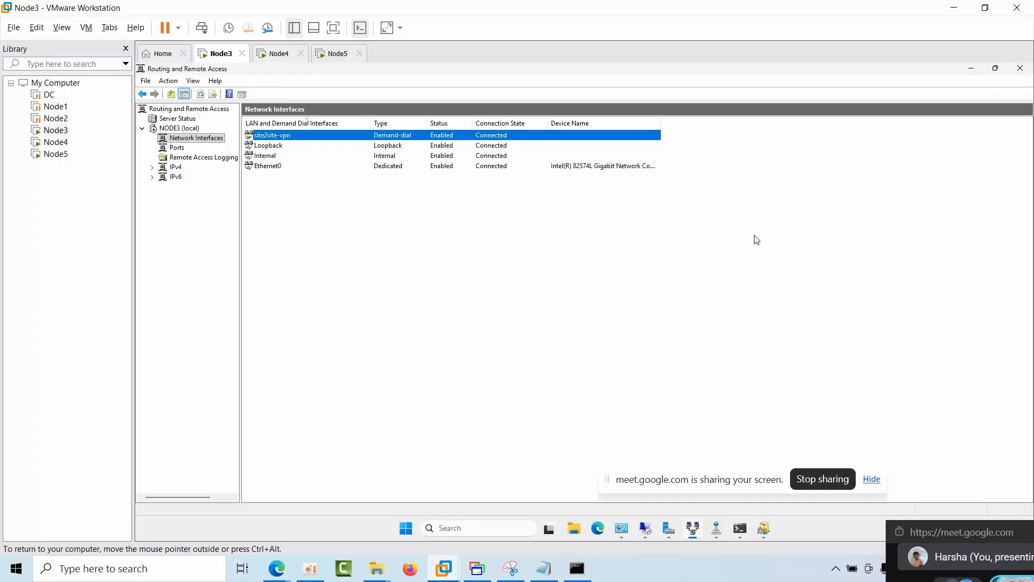
Step: Close Routing and Remote Access, refresh Server Manager, and reopen the Routing and Remote Access console from its tools
mouse_move(692, 531)
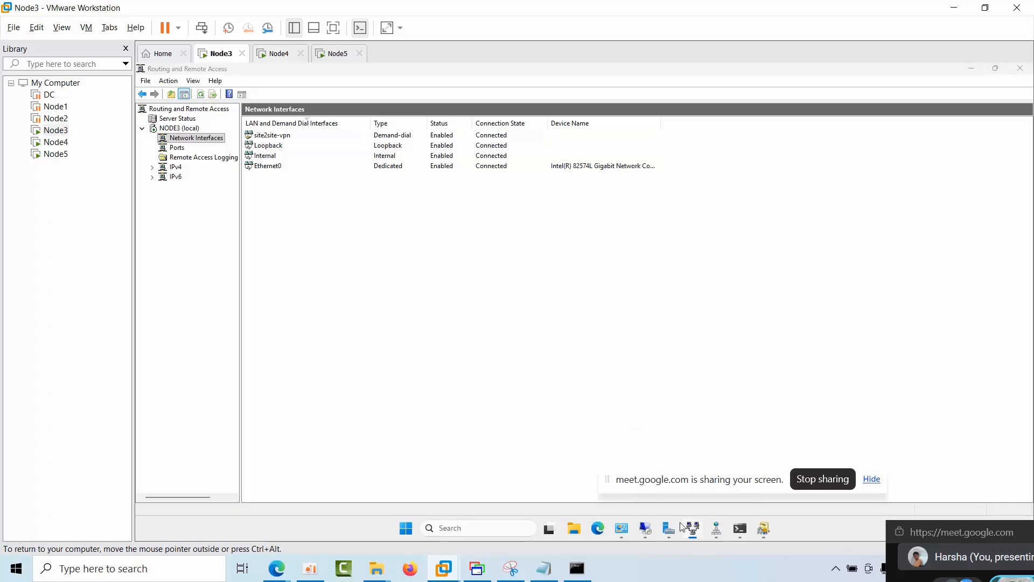
click(1020, 68)
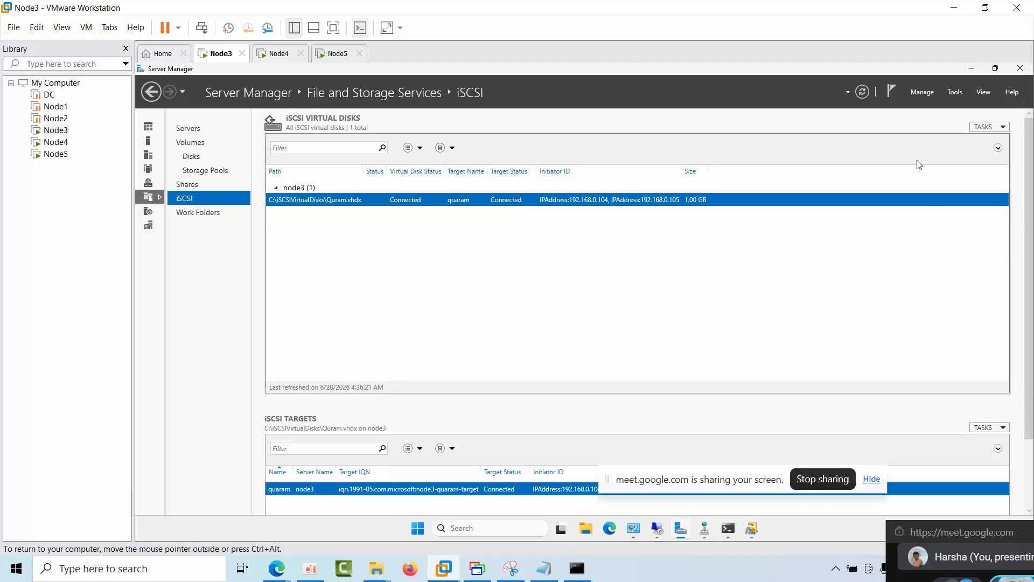
click(863, 92)
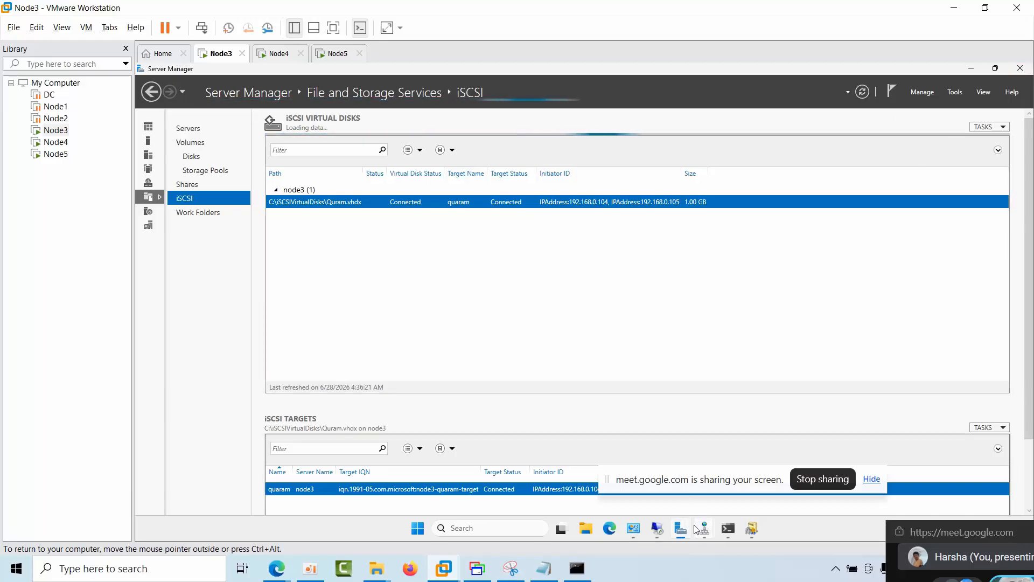
click(956, 92)
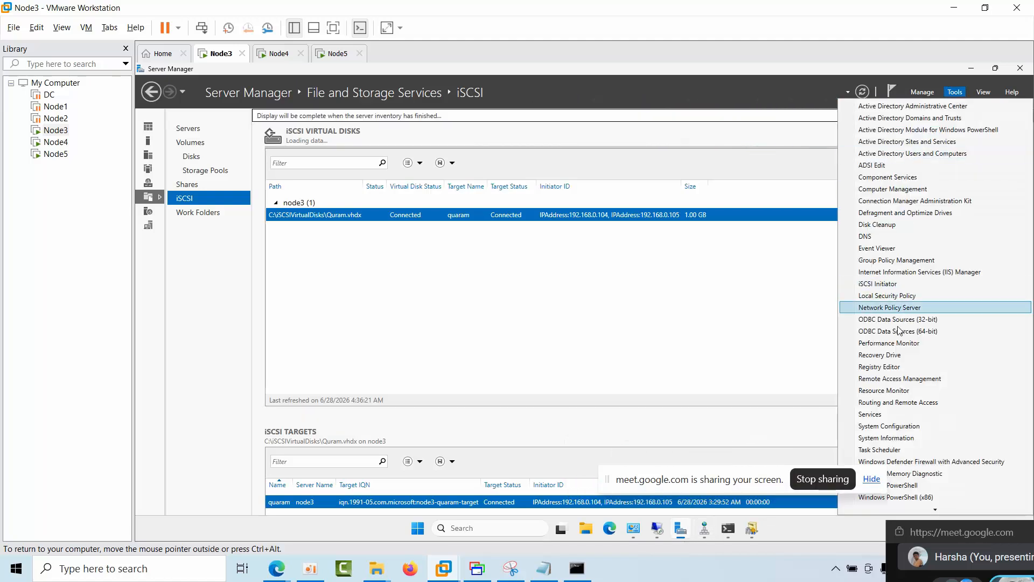
click(895, 402)
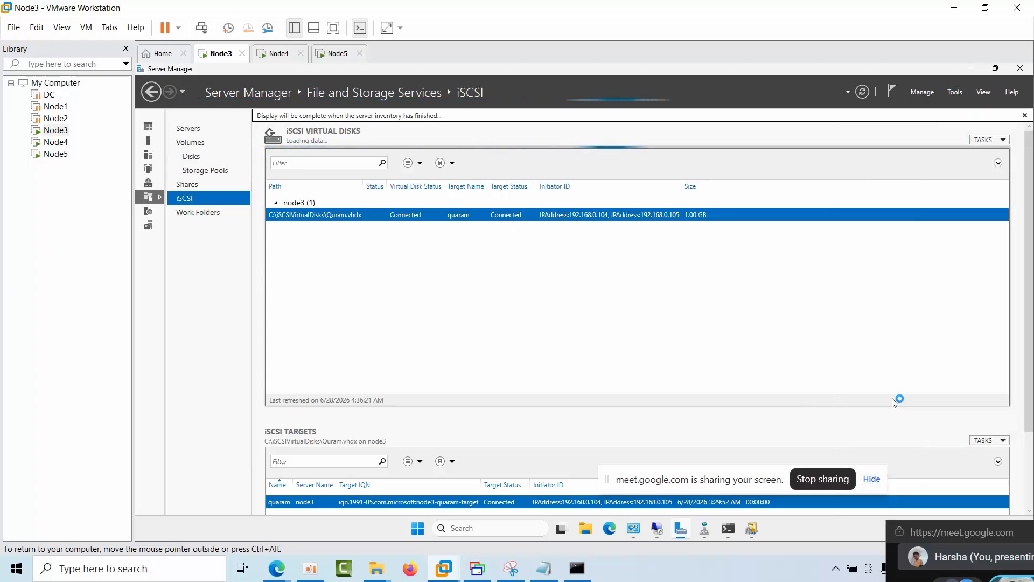
click(955, 92)
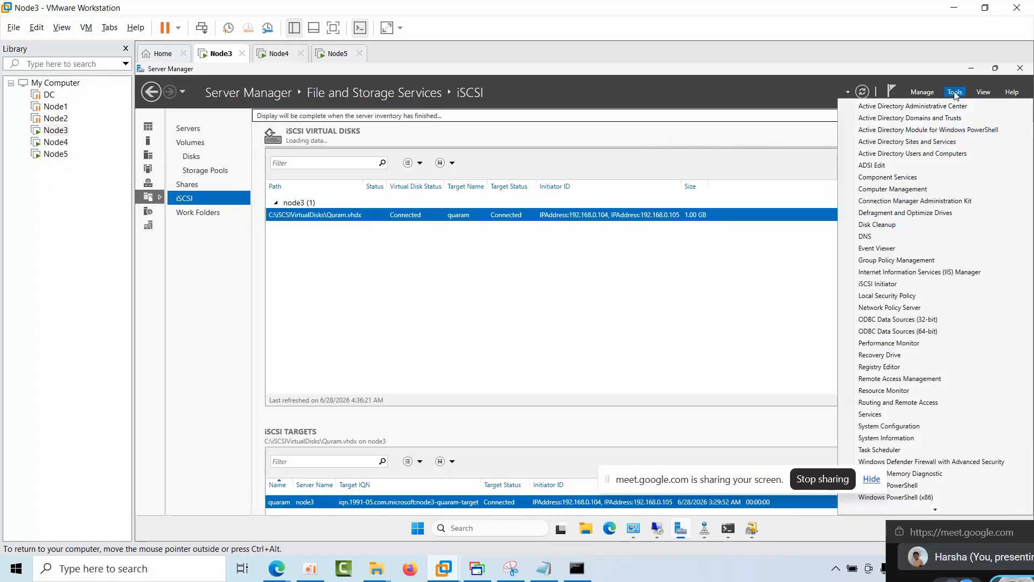
click(729, 322)
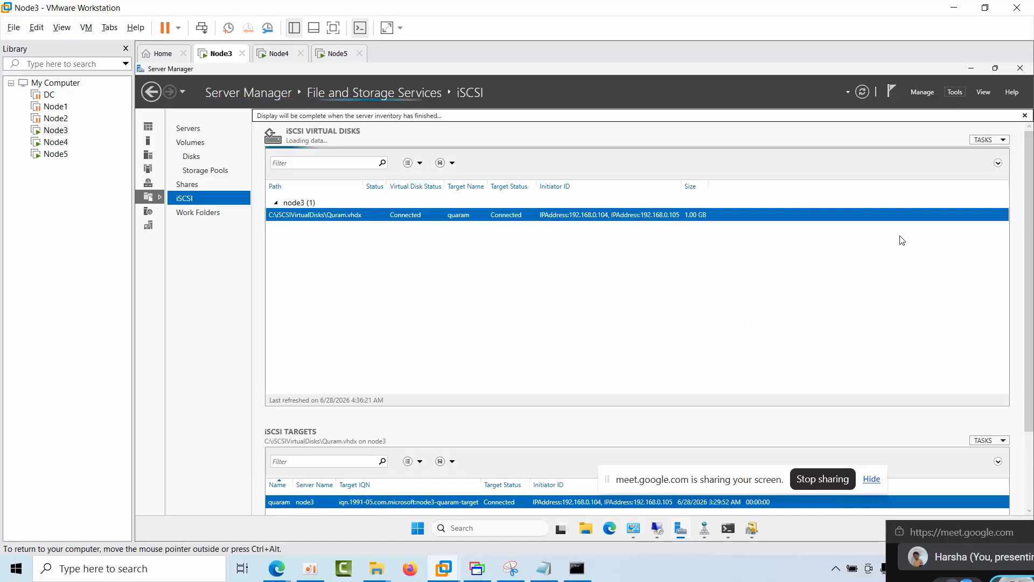
click(792, 331)
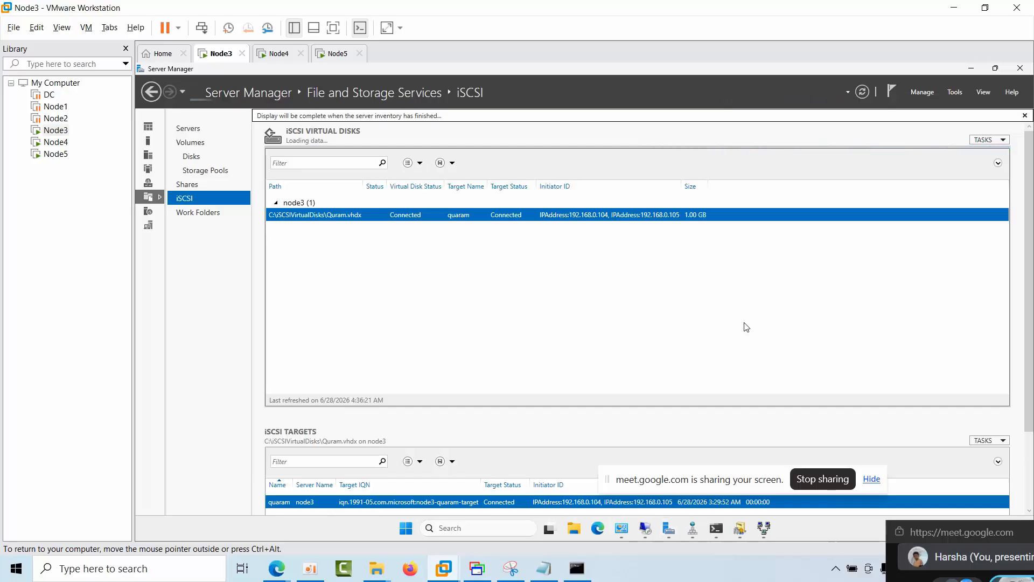
click(959, 94)
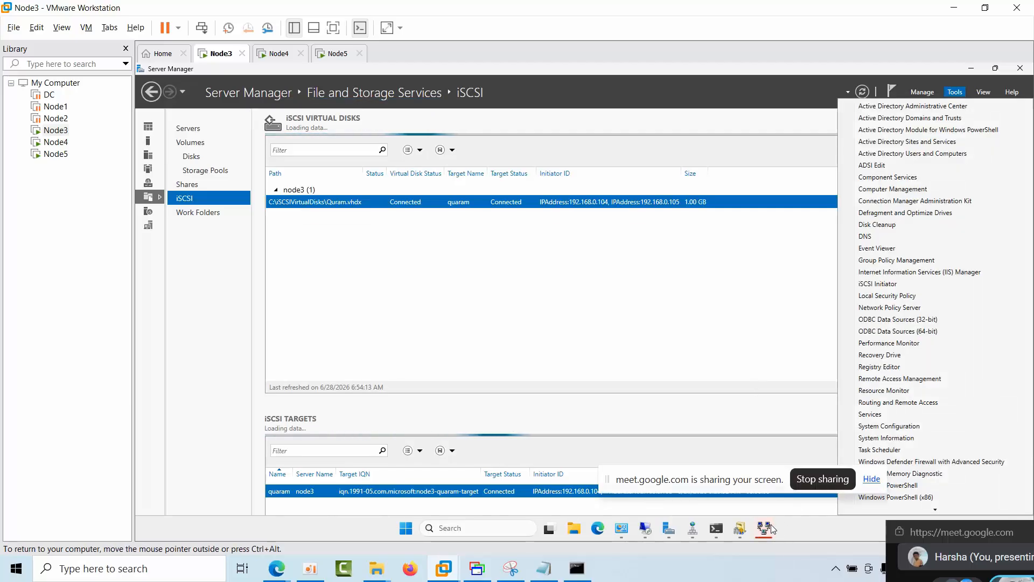
click(899, 403)
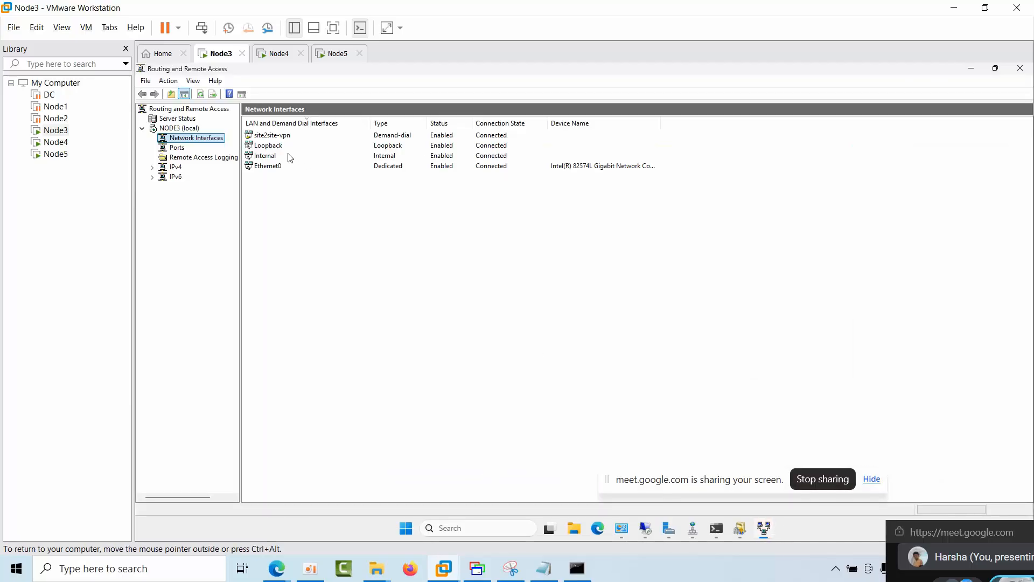
Step: Review the site2site-vpn interface's destination address, security settings and available connection commands without changing anything
right_click(280, 138)
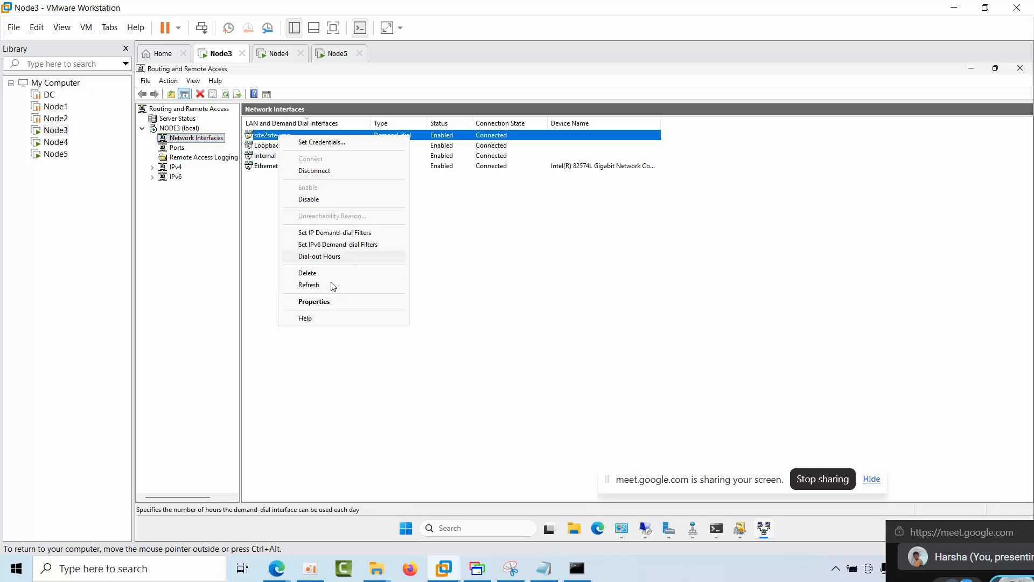
click(320, 302)
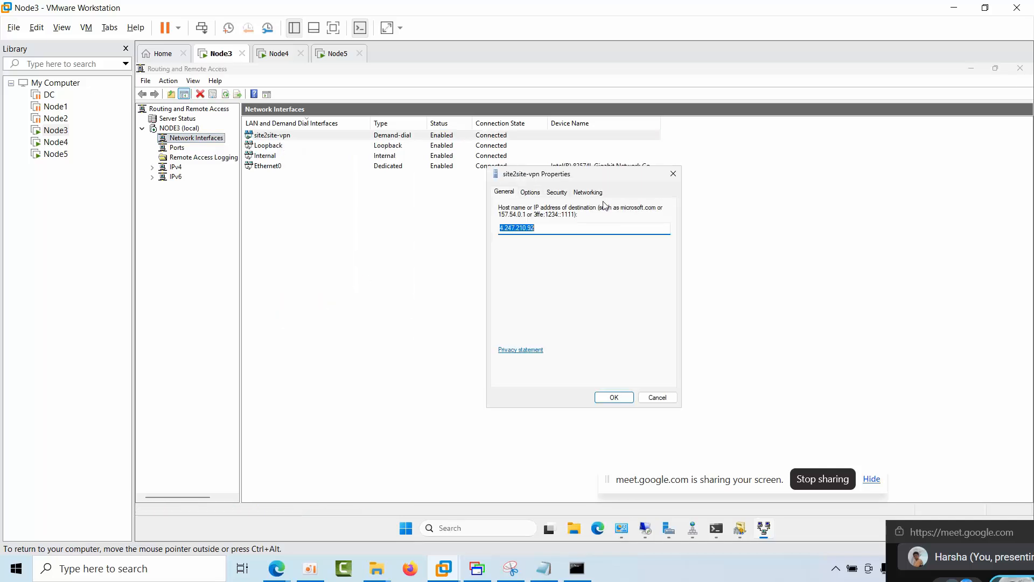
click(556, 194)
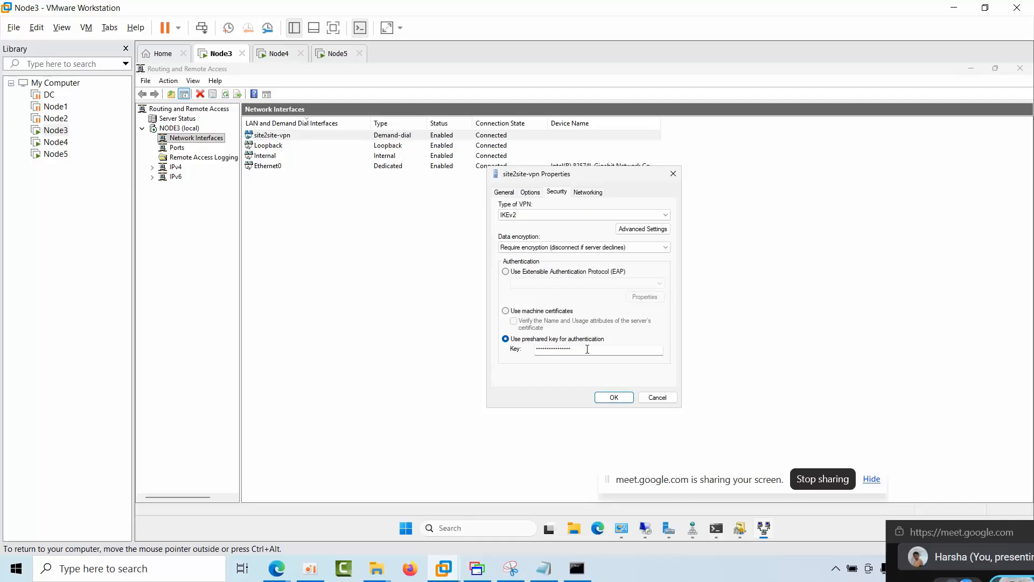
click(658, 397)
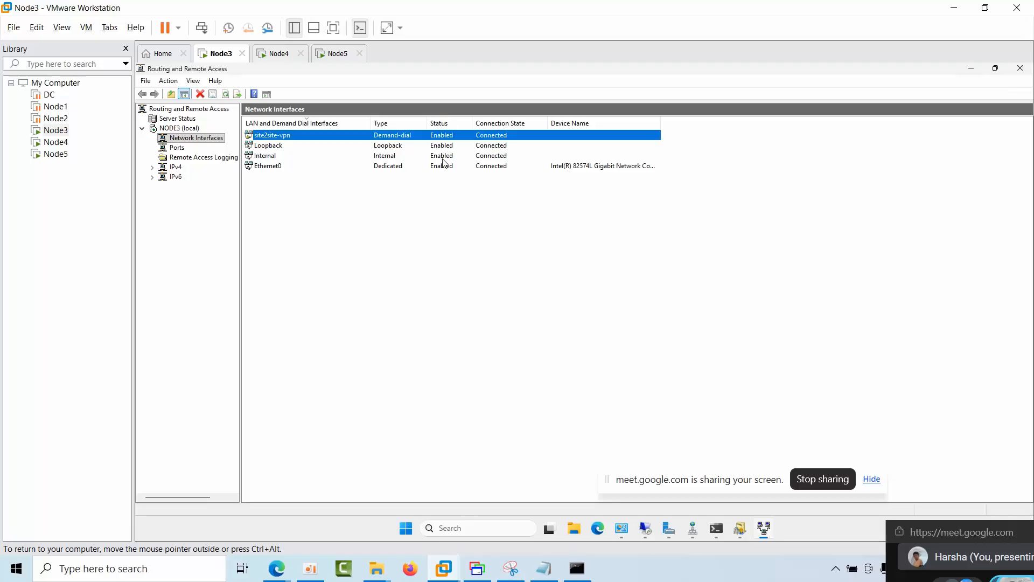
right_click(458, 144)
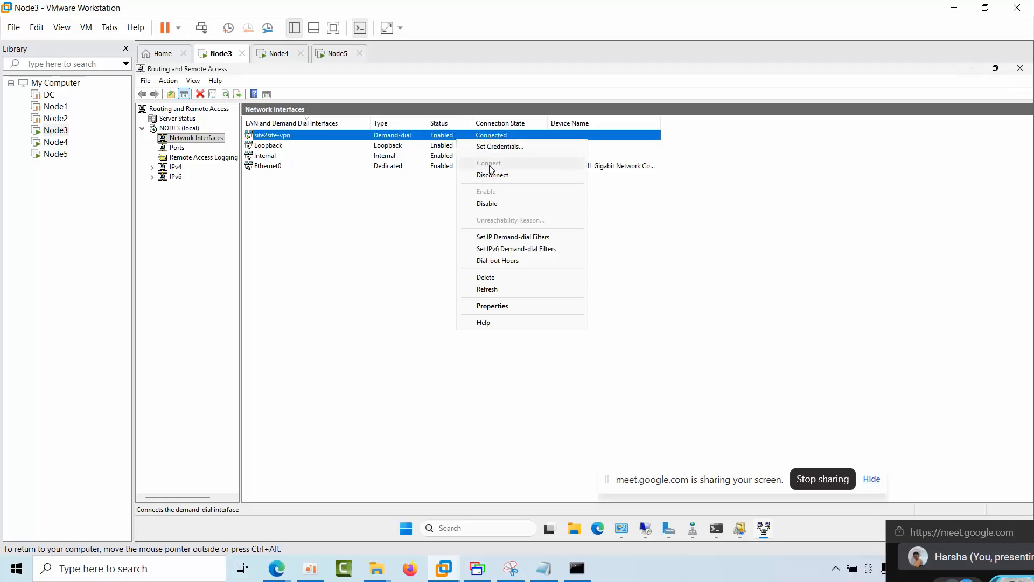
click(355, 230)
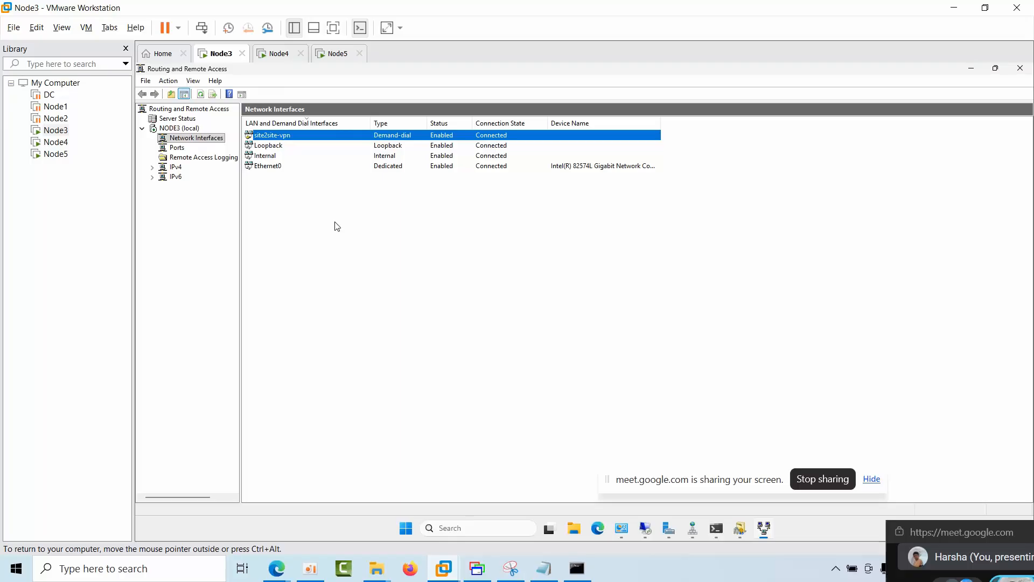
Step: Show Node3's IPv4 static routes, and highlight the persistent route command and its gateway 192.168.0.102 in the Notepad notes
click(179, 169)
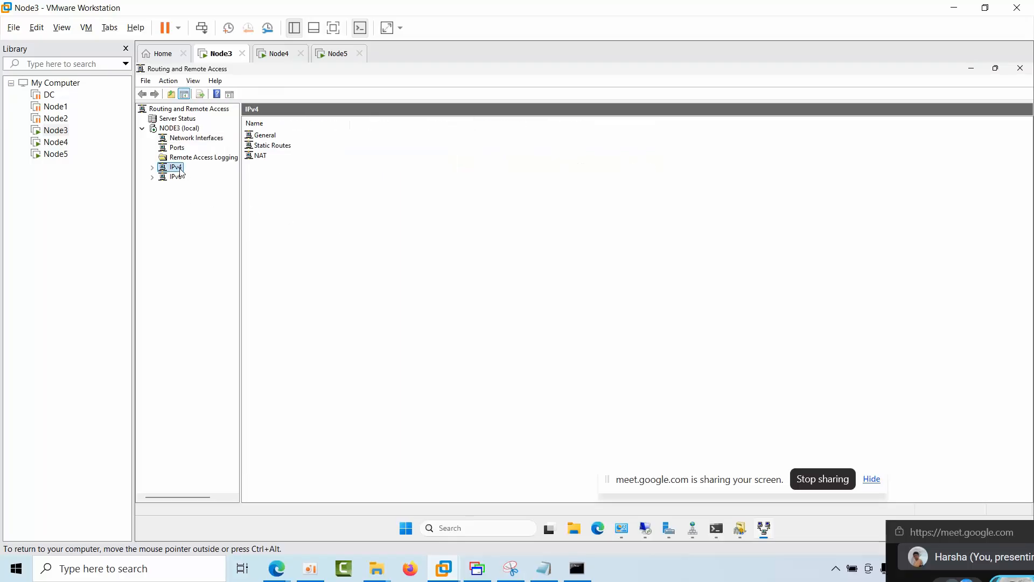
double_click(274, 150)
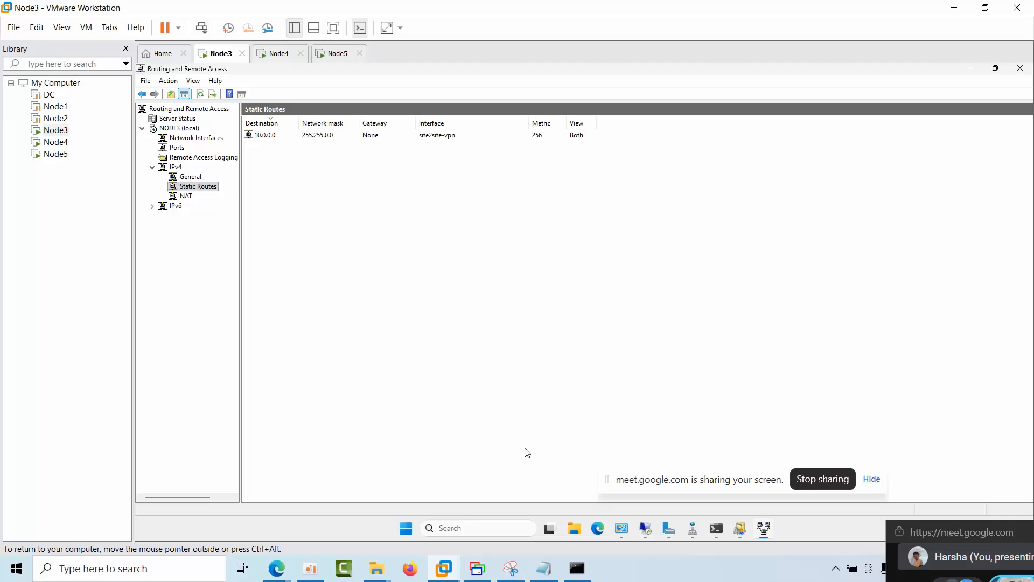
click(544, 568)
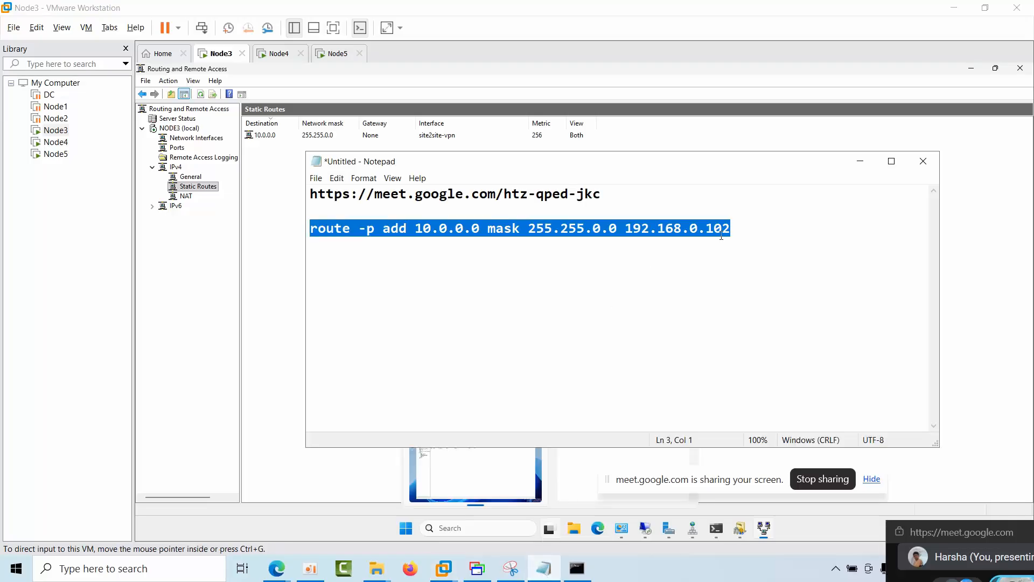
click(778, 233)
drag(778, 233, 307, 232)
drag(765, 233, 308, 231)
drag(735, 236, 627, 240)
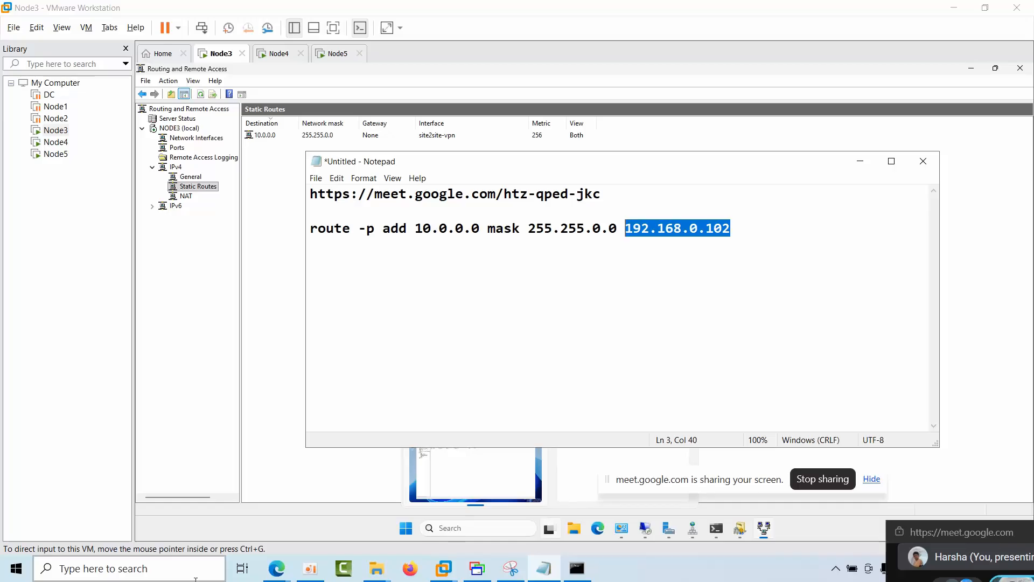
Step: In the Azure portal, discard the unsaved virtual network gateway form and open the sqlaazurenode virtual machine's overview from the virtual machines list
mouse_move(272, 571)
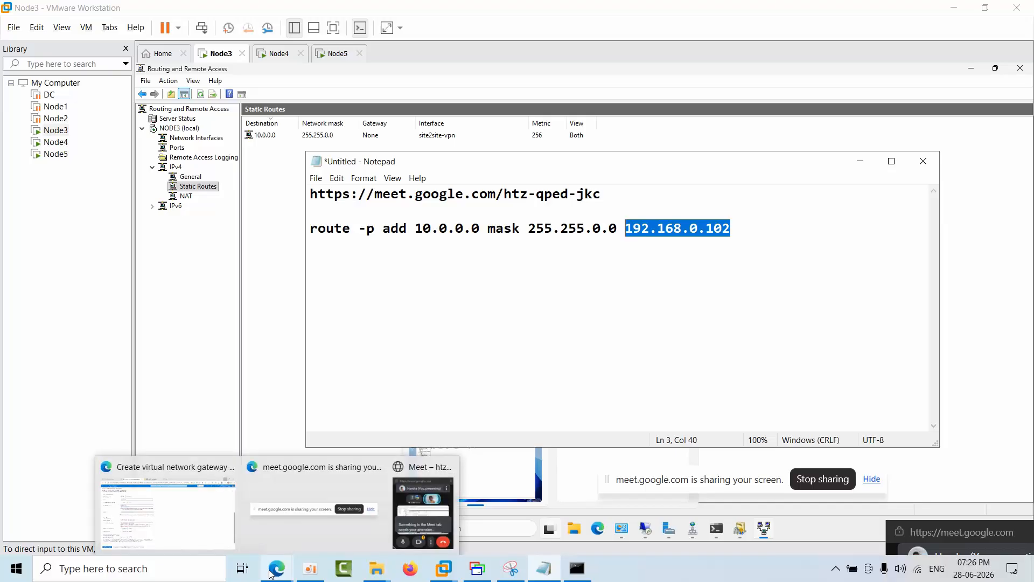
click(204, 507)
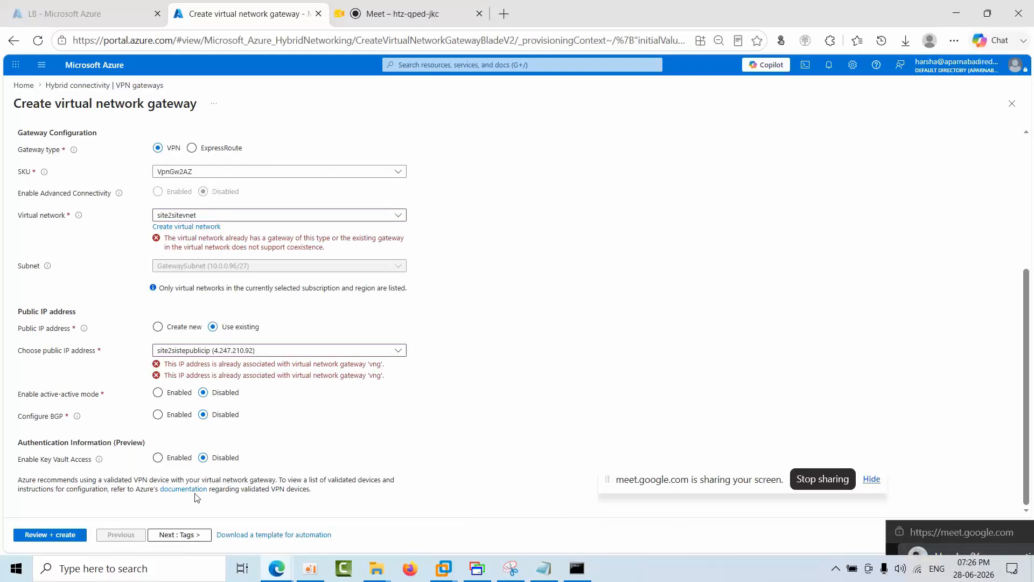
click(23, 85)
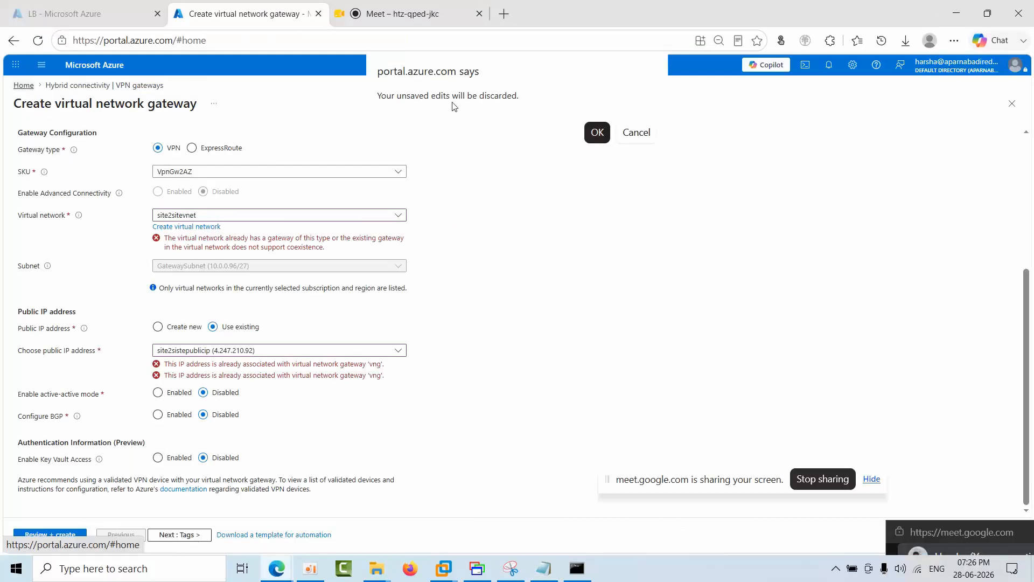
click(597, 132)
click(422, 123)
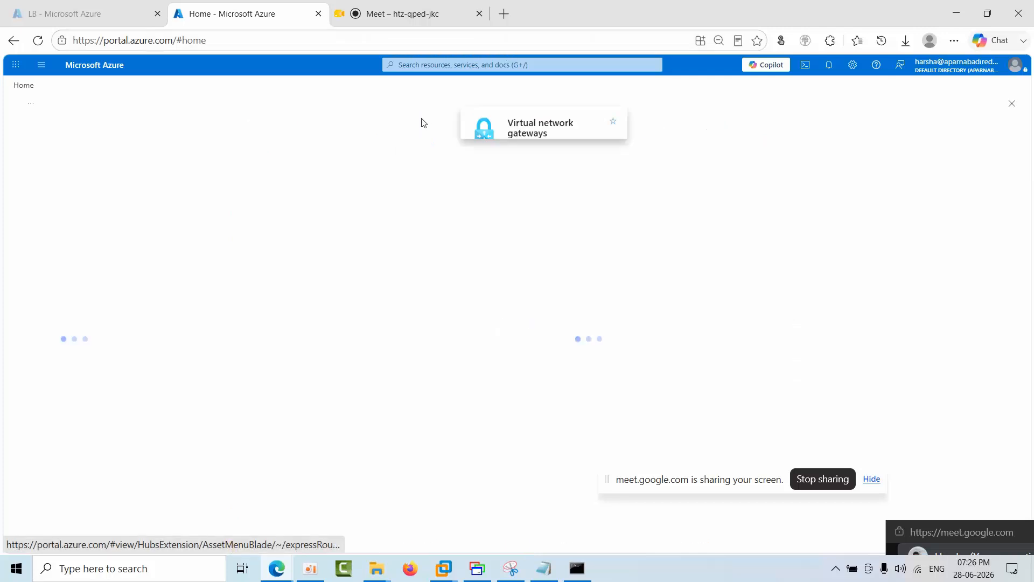
click(24, 84)
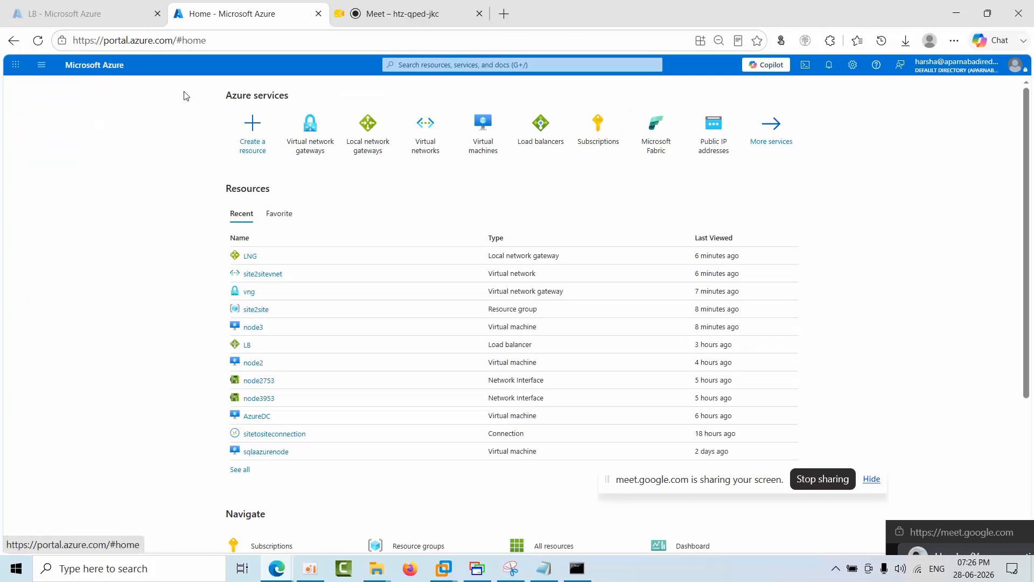
click(499, 144)
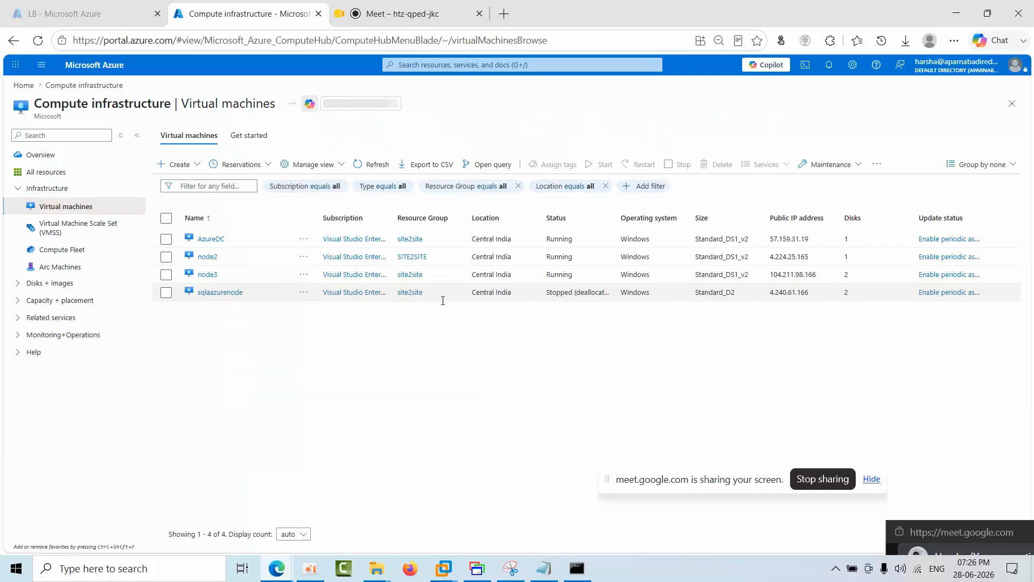
click(226, 295)
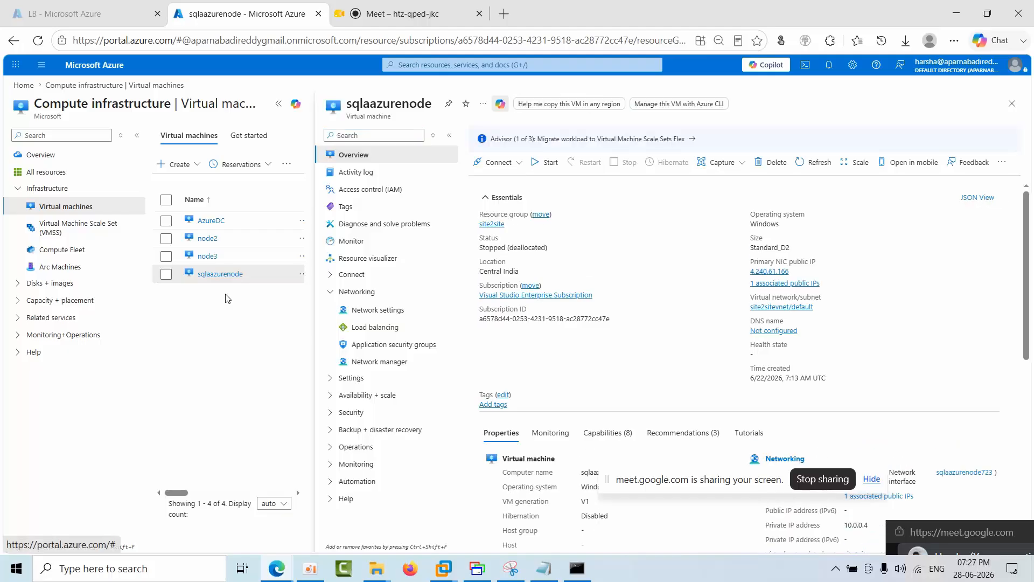
Step: Return to Node3, check the sqlaazurenode host record in DNS Manager's forward lookup zone, and switch to the Node4 virtual machine
click(444, 569)
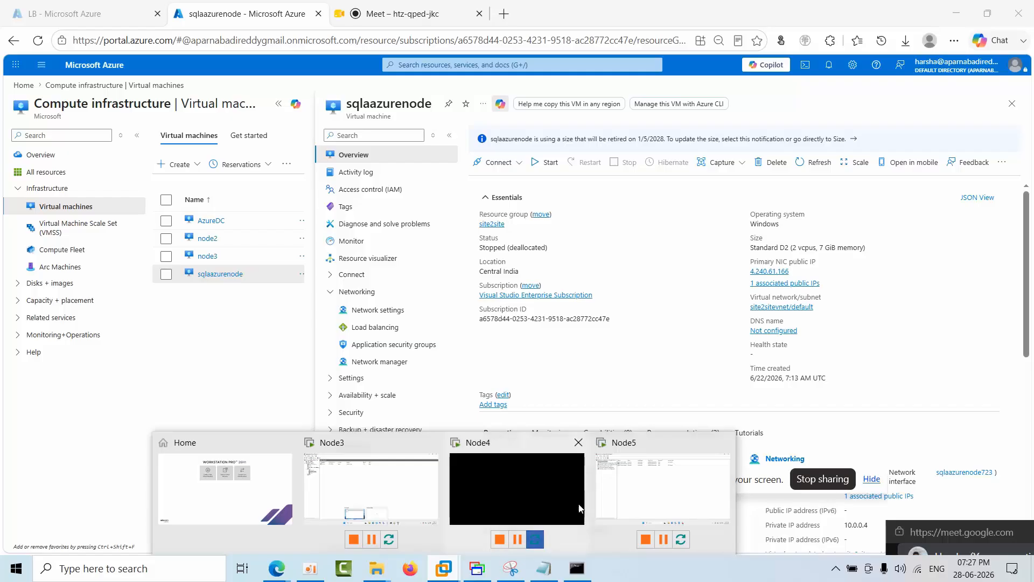
click(373, 461)
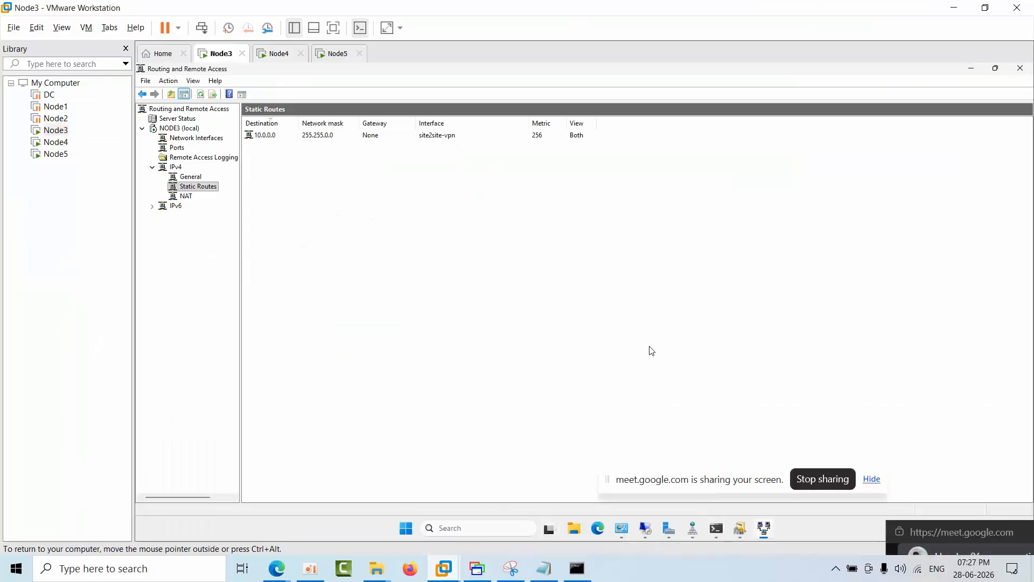
mouse_move(670, 536)
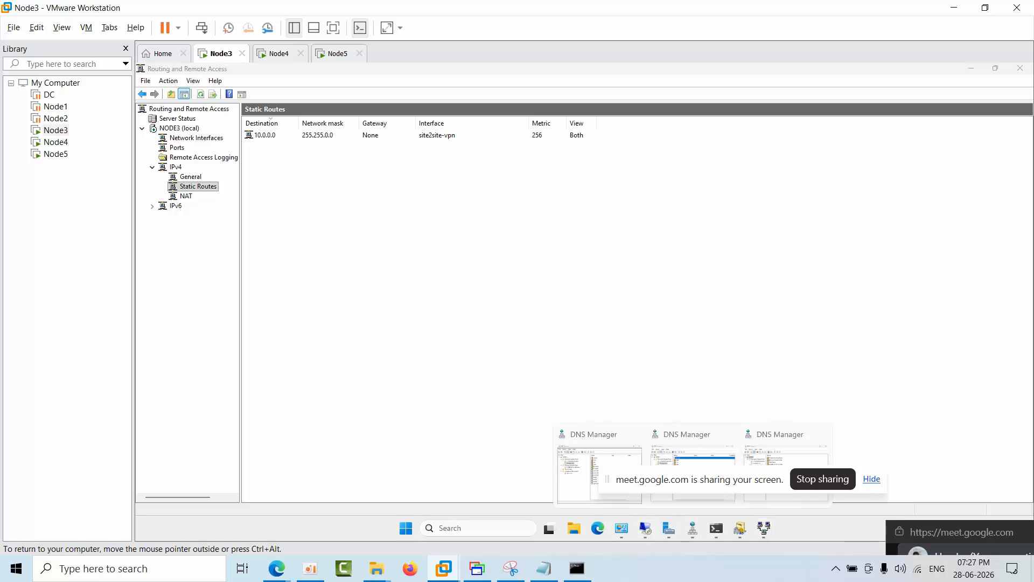
click(609, 447)
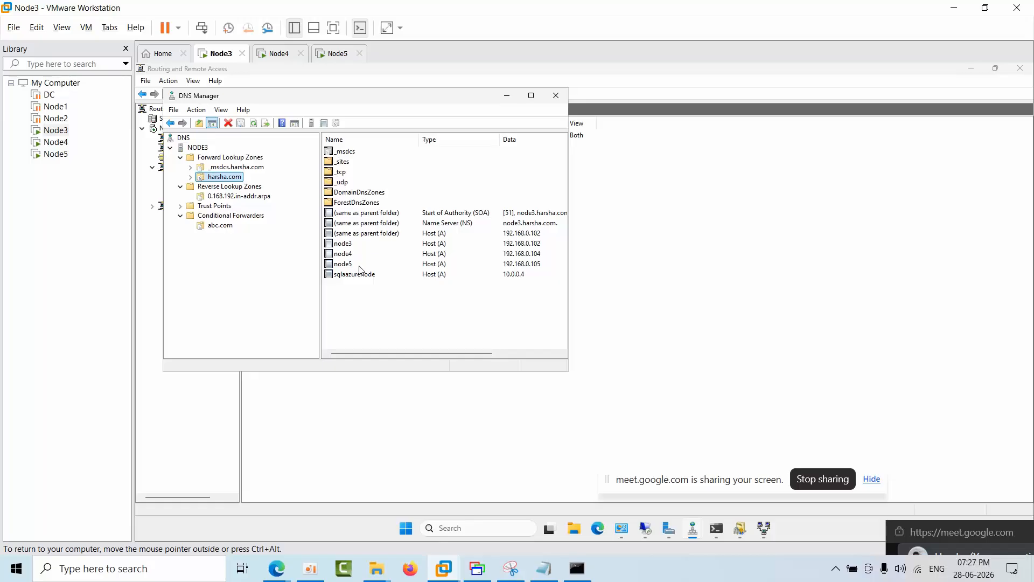
click(352, 277)
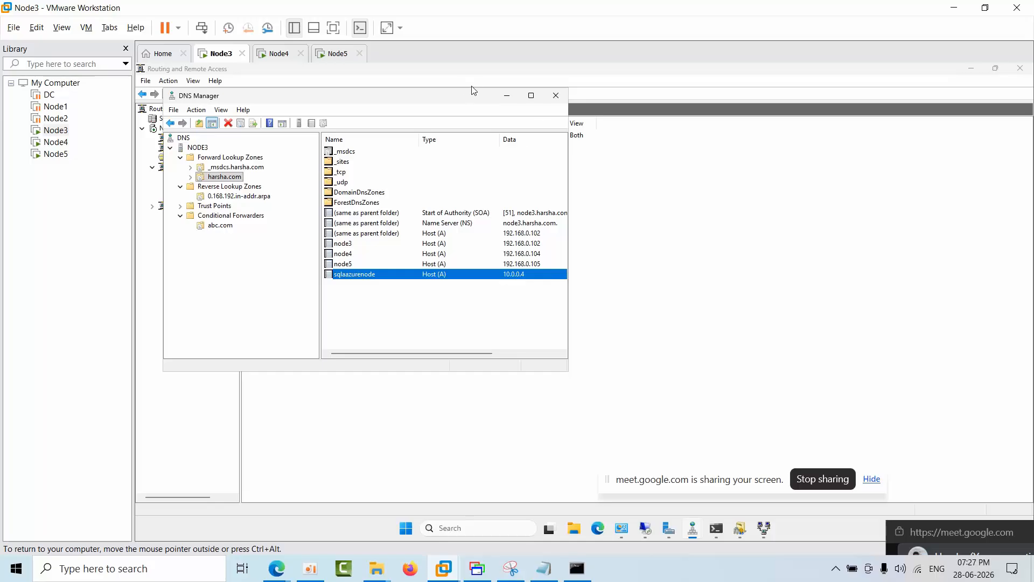
click(500, 99)
click(275, 55)
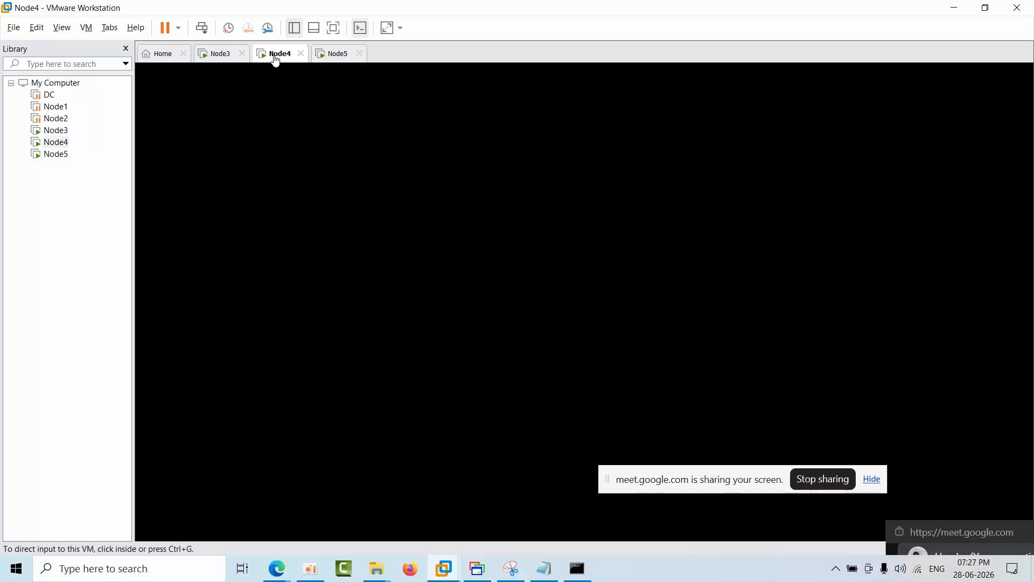
click(362, 328)
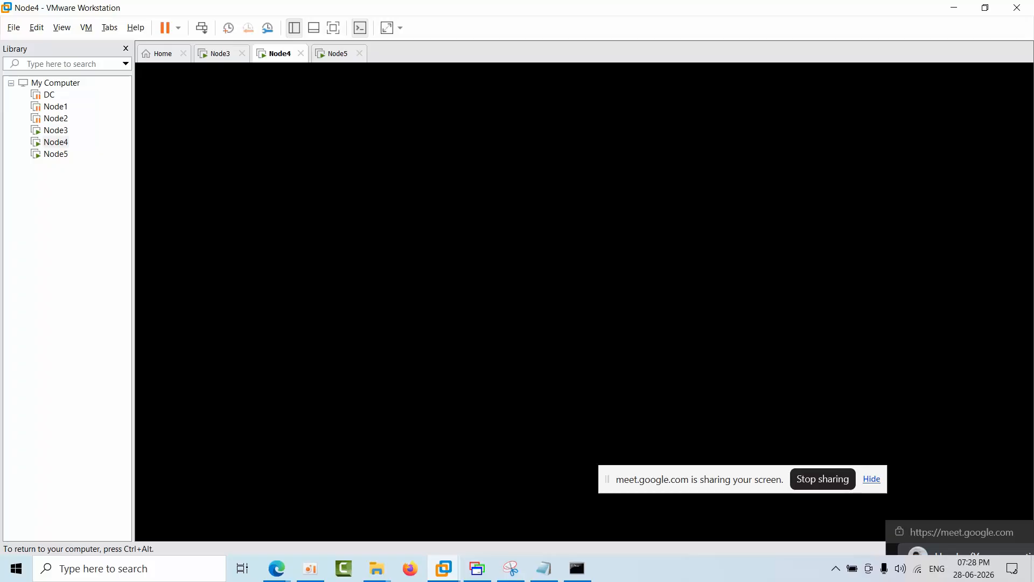
Step: Switch to the Node2 remote session in MultiDesk and show the onpremtest database under the NODE2 SQL Server's databases
click(478, 569)
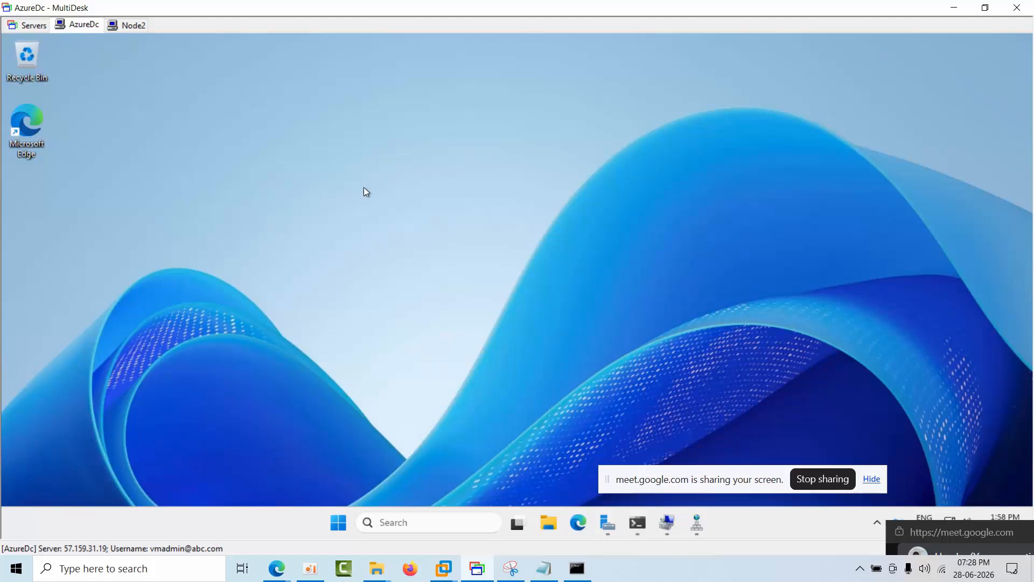
click(125, 24)
click(405, 149)
click(88, 143)
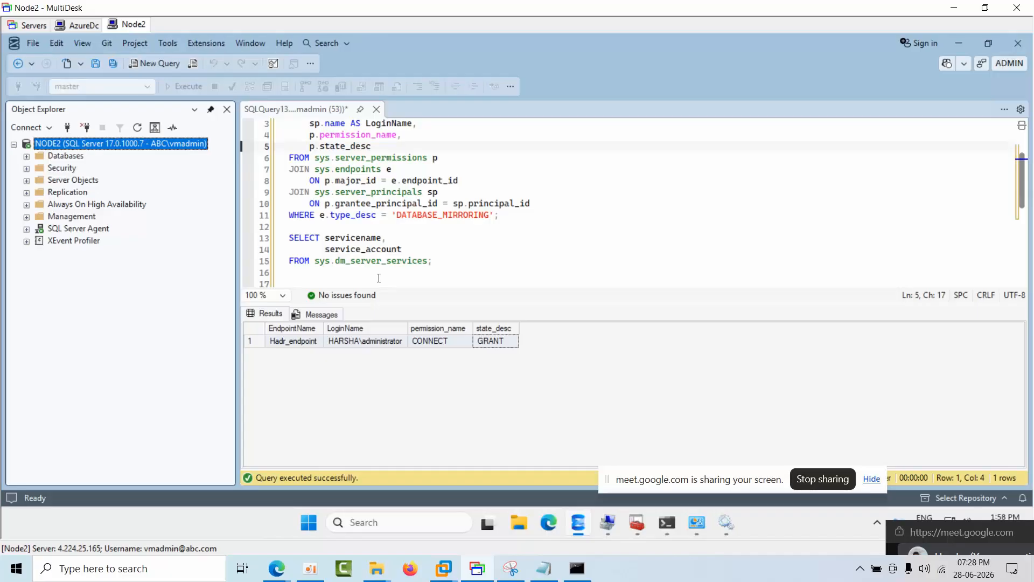
click(584, 517)
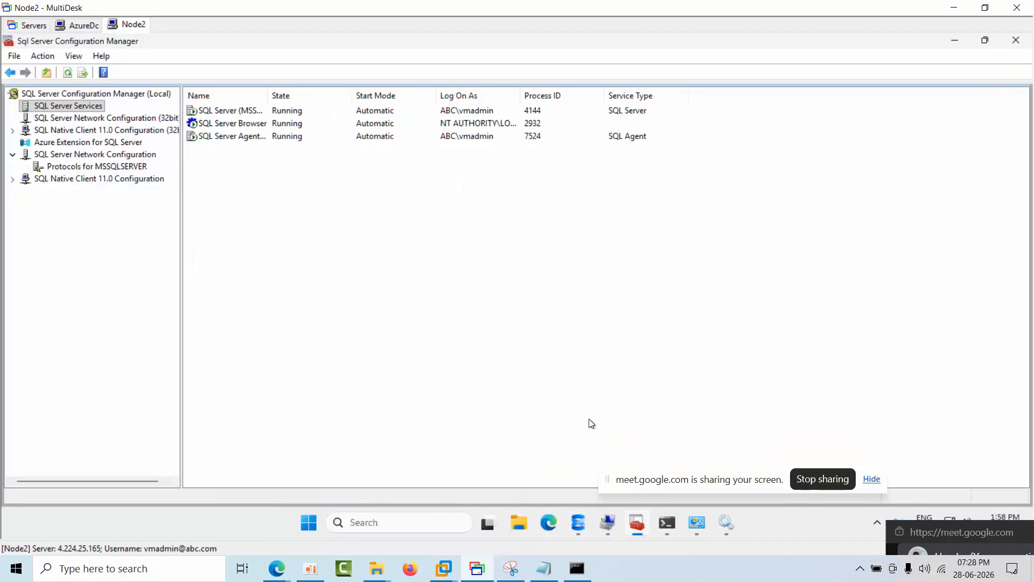
click(579, 522)
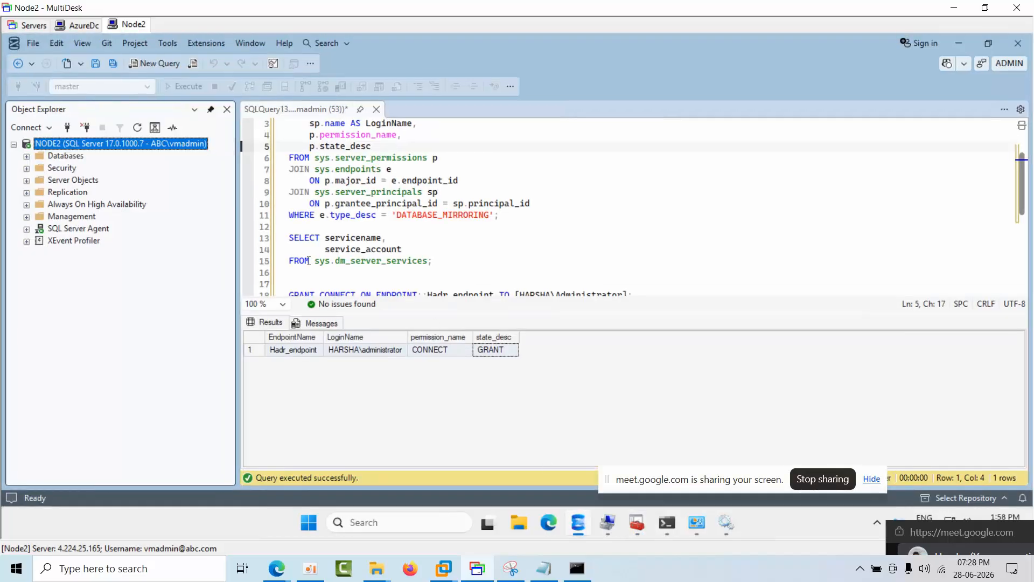
double_click(70, 155)
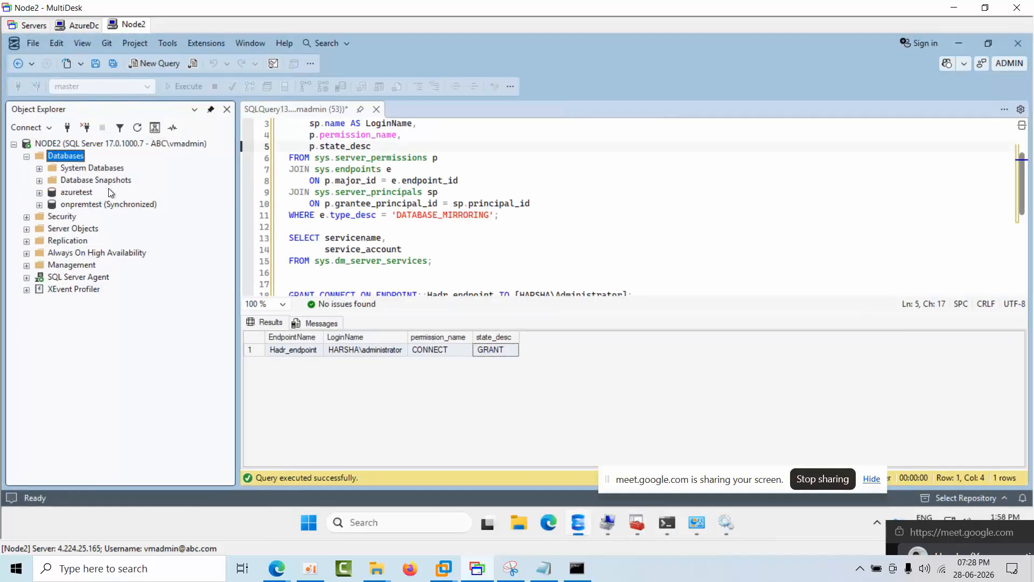
click(104, 205)
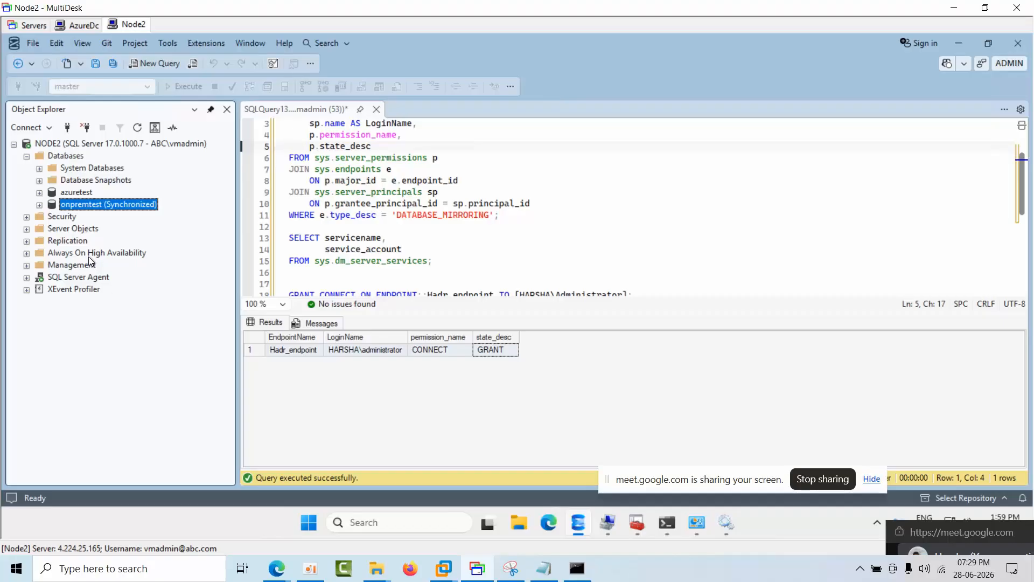
Step: Switch to the LB load balancer in the Azure portal and review its frontend IP configuration FIP, leaving it without saving
mouse_move(288, 560)
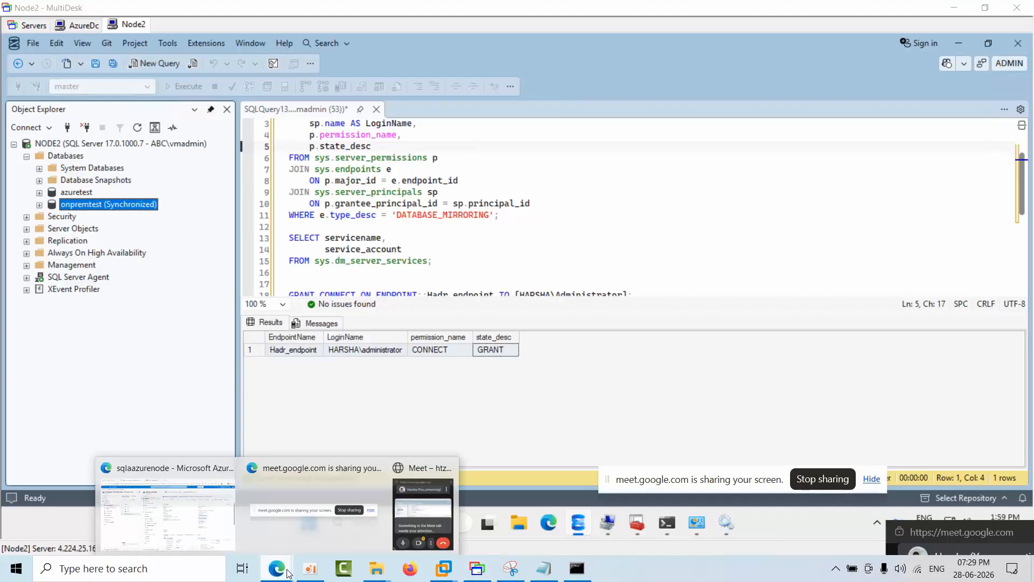
click(197, 498)
click(95, 4)
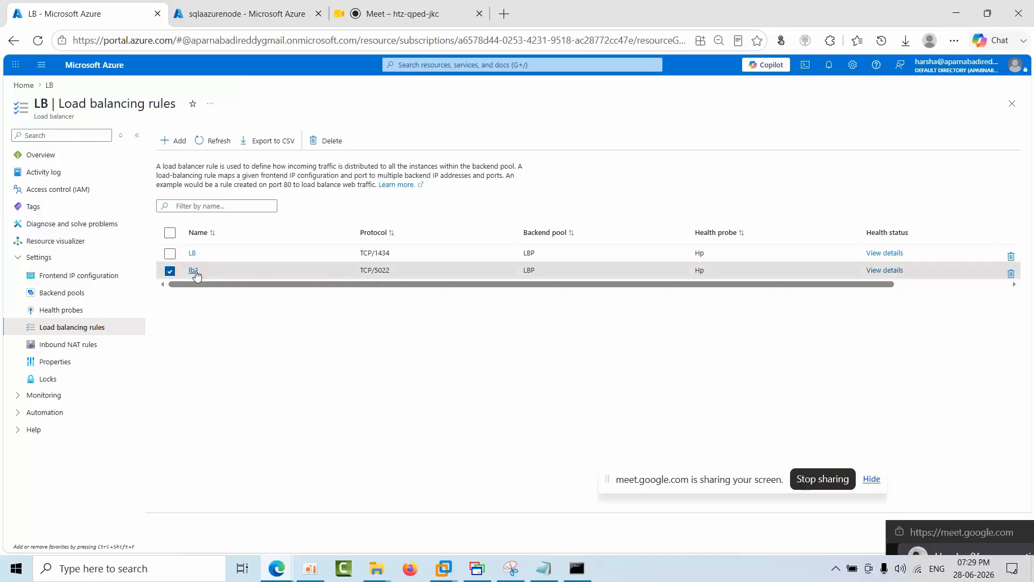
click(57, 160)
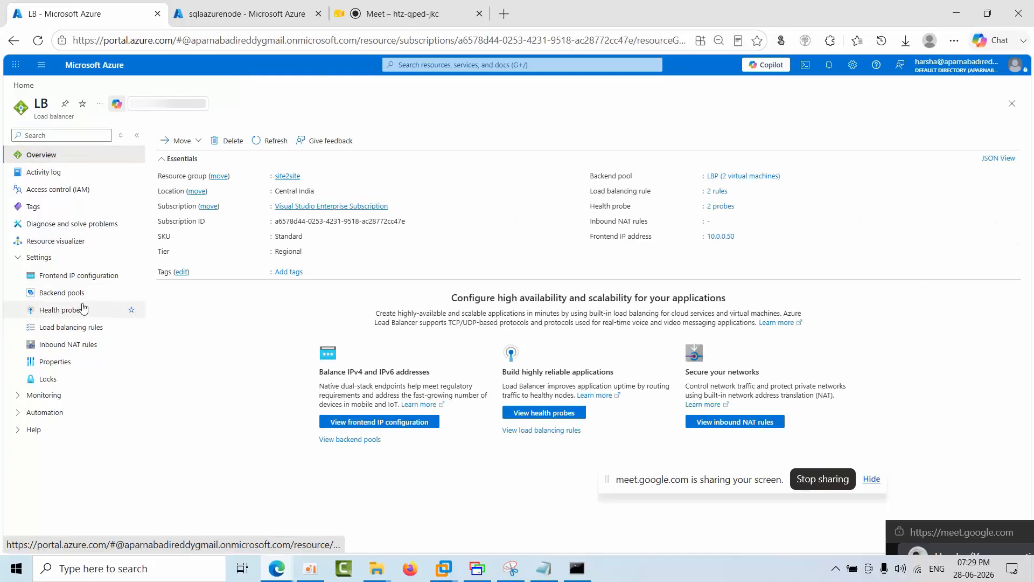
click(80, 276)
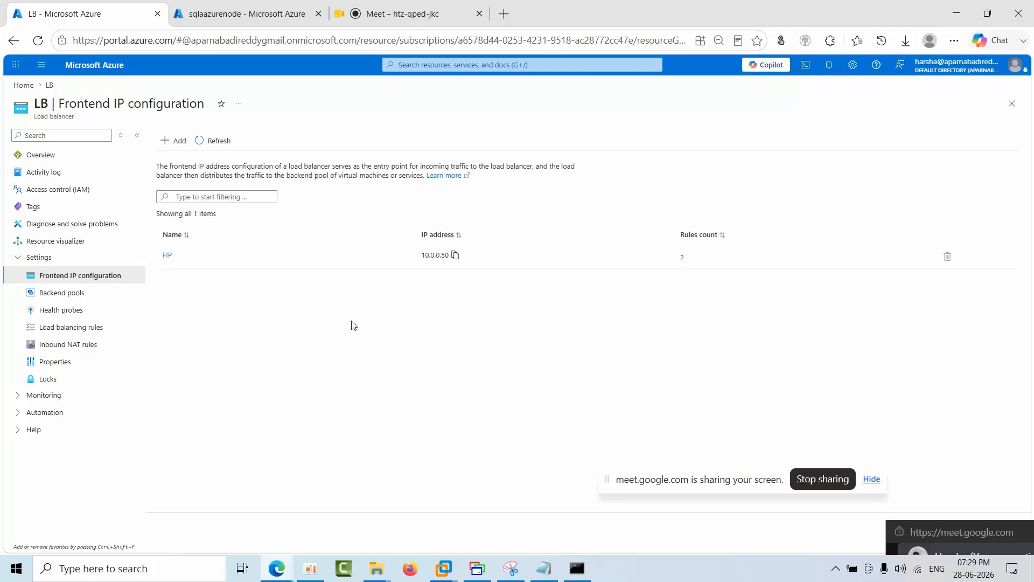
click(167, 256)
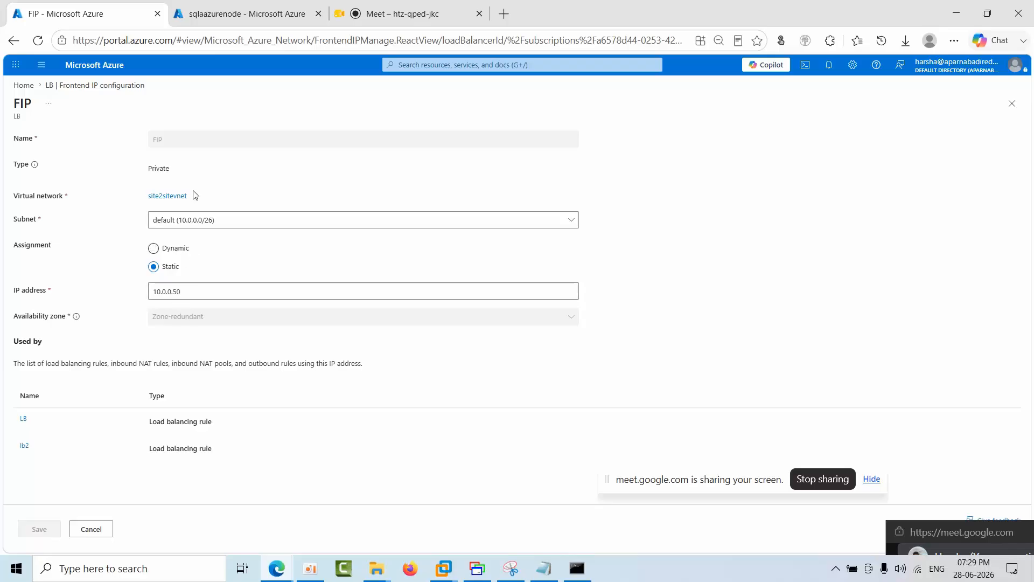
click(187, 293)
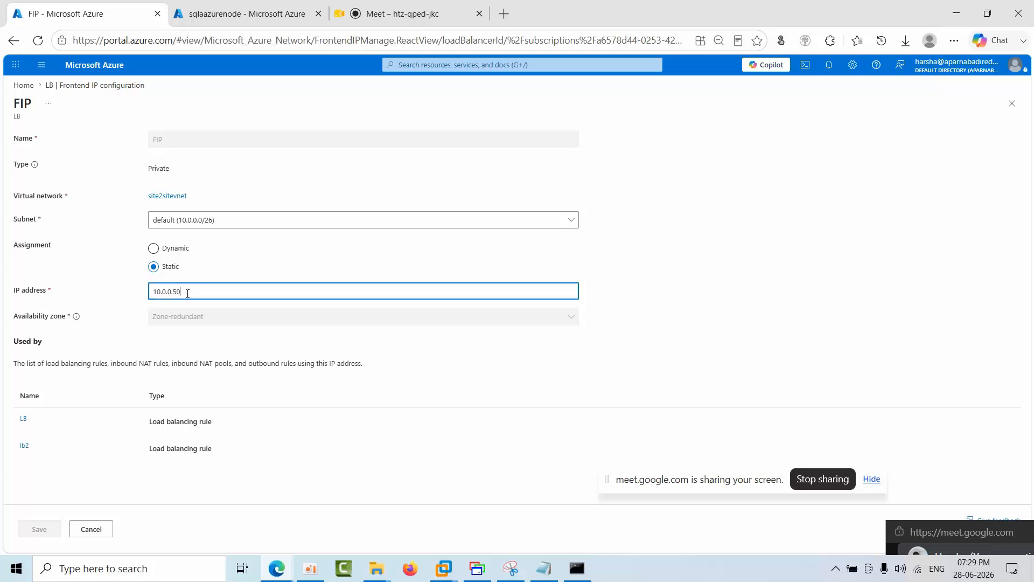
click(105, 527)
Step: Review the load balancer's backend pool members and the settings of its health probe Hp, closing the probe without saving
click(70, 309)
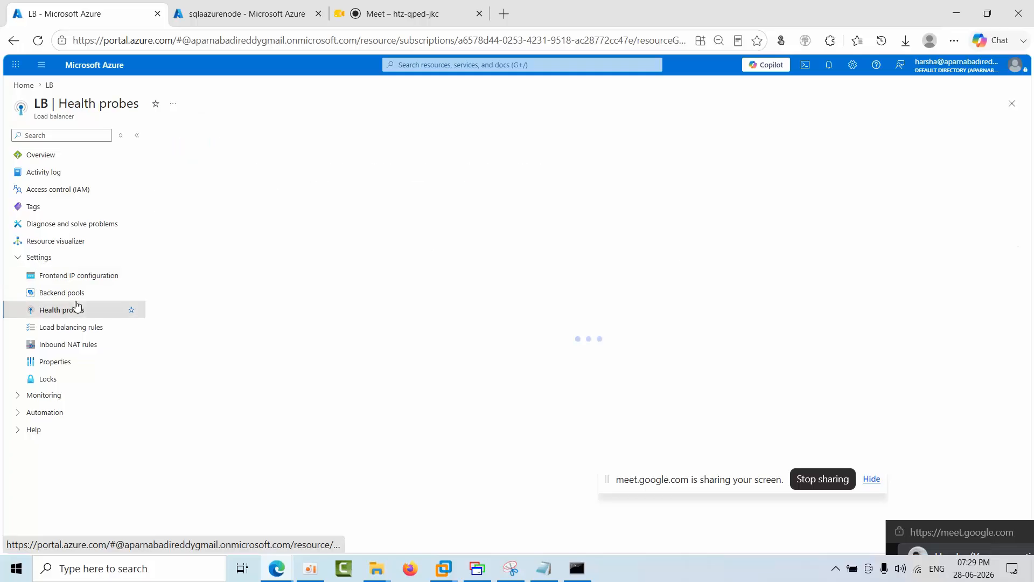
click(74, 298)
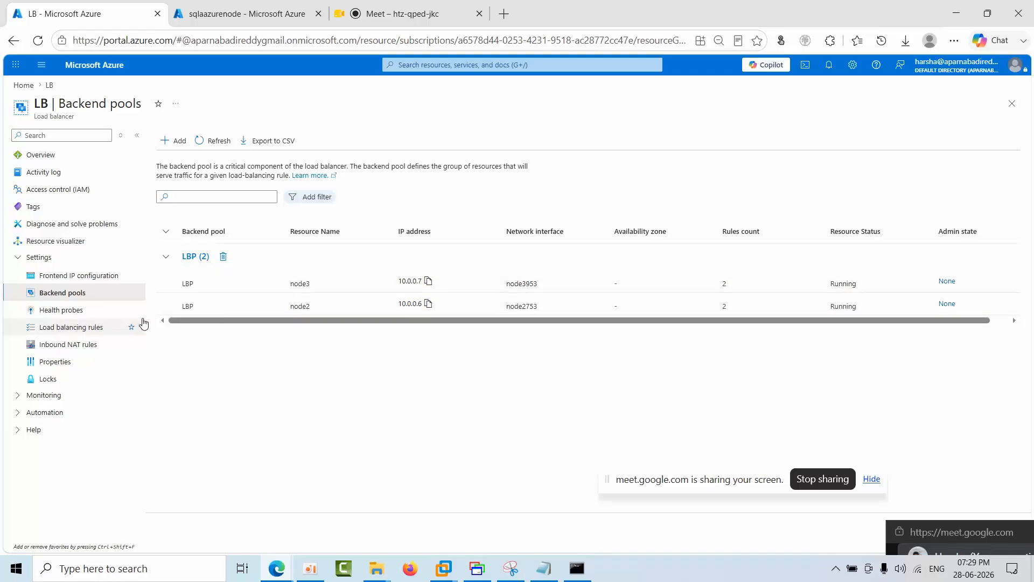
click(90, 313)
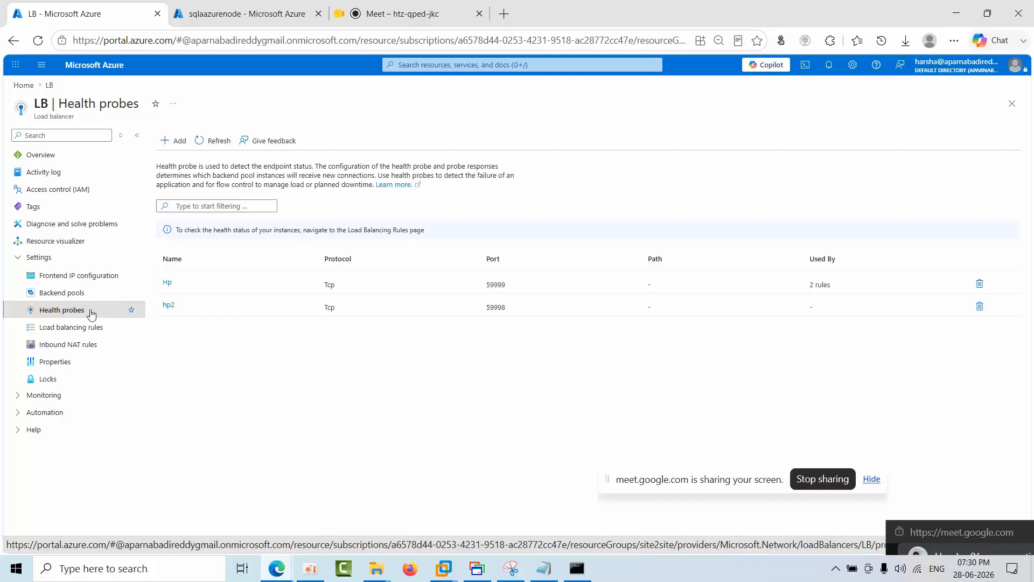
click(168, 284)
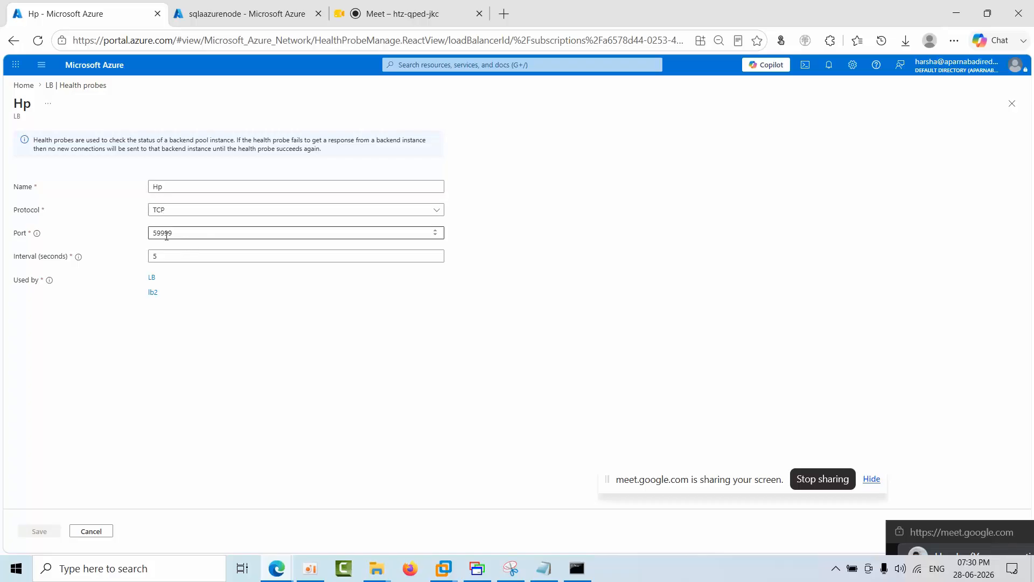
click(96, 534)
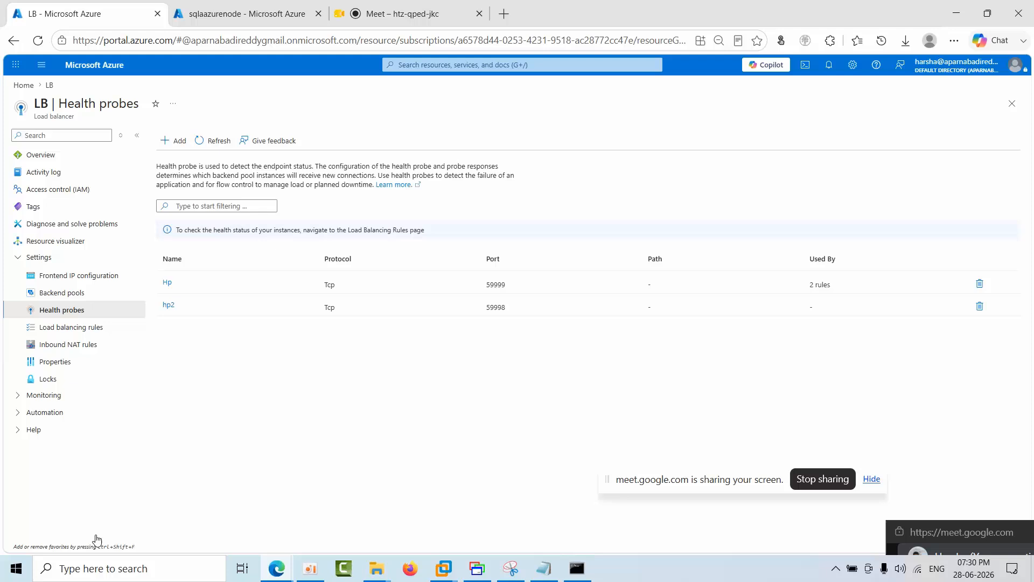
Step: Review the load balancing rule LB, including its port, backend port and floating IP settings, and close it without saving
click(66, 334)
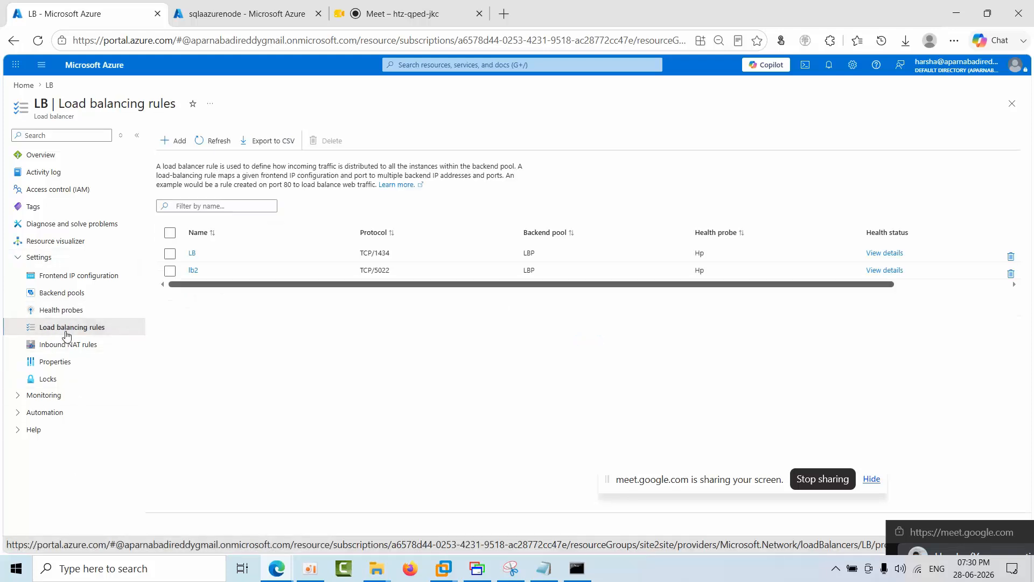
click(193, 255)
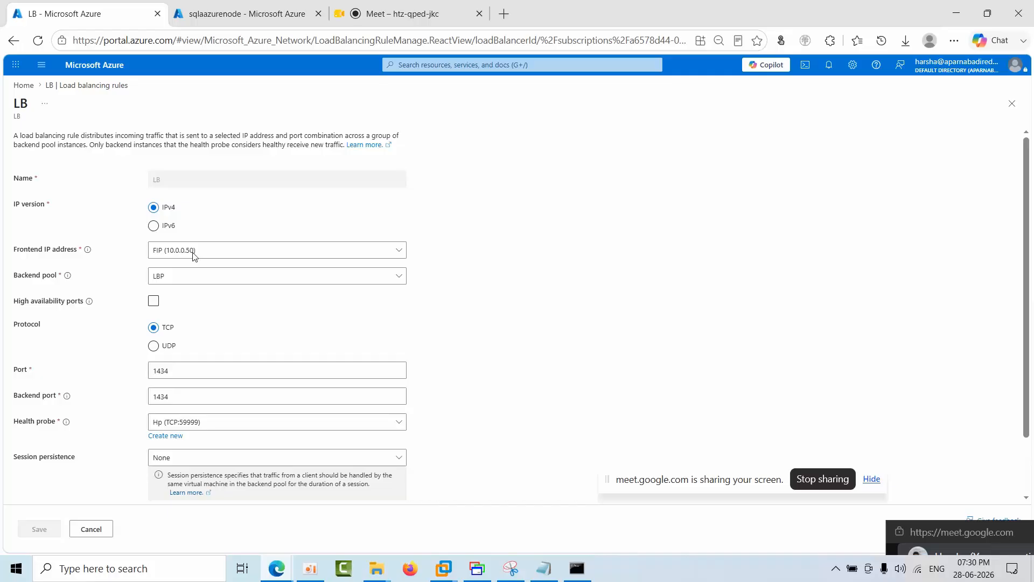
click(183, 372)
click(181, 396)
drag(181, 396, 151, 398)
click(578, 403)
scroll(1031, 349, down, 1)
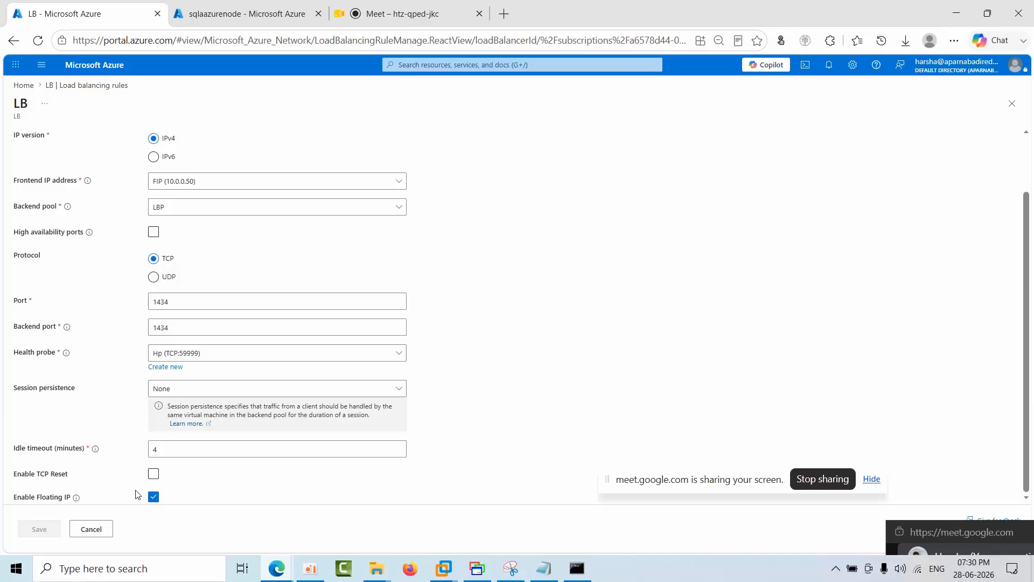
click(97, 530)
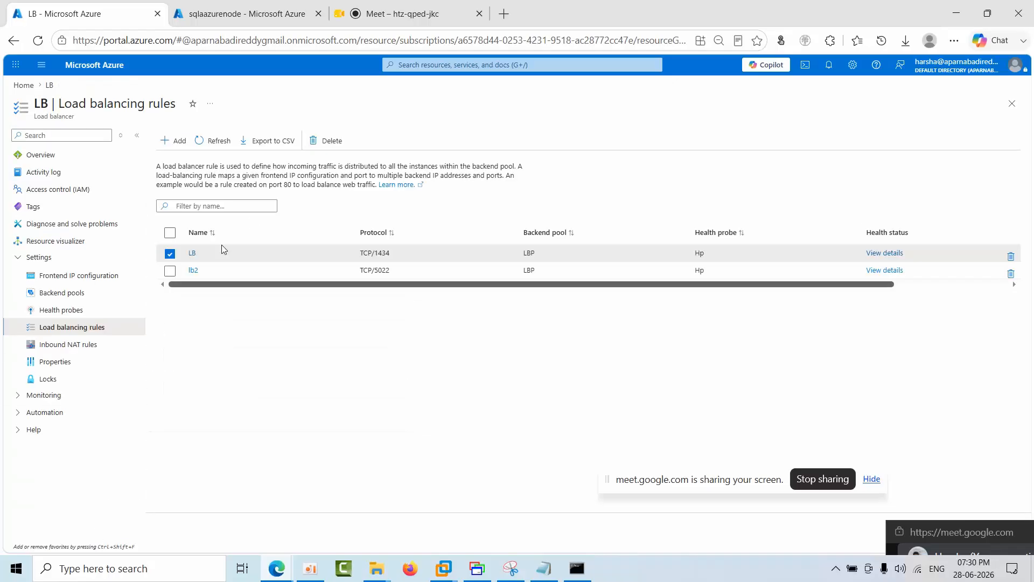
Step: Review the settings of the load balancing rule lb2 through to its floating IP option and close it without saving
click(194, 273)
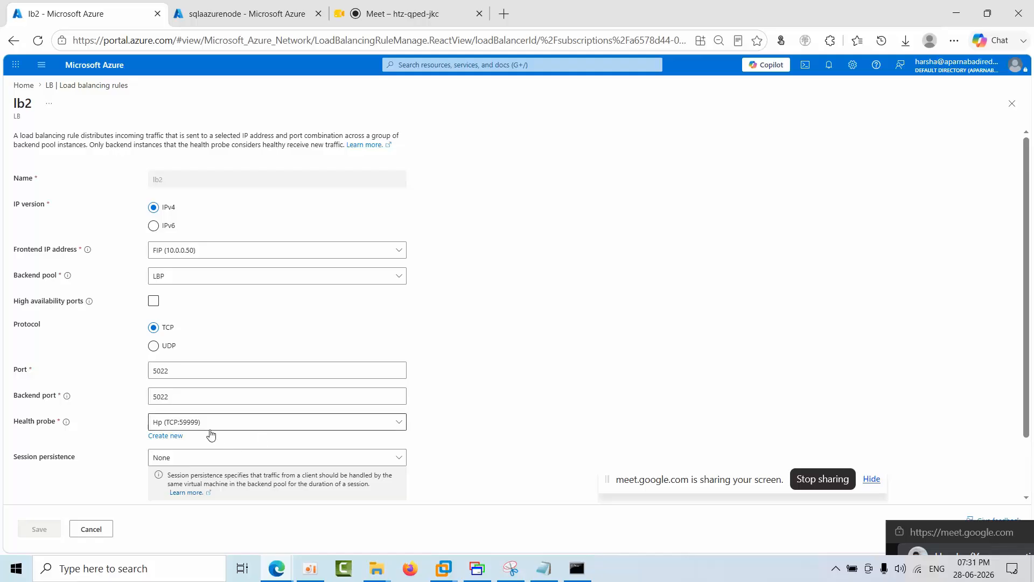
drag(1032, 226, 1032, 336)
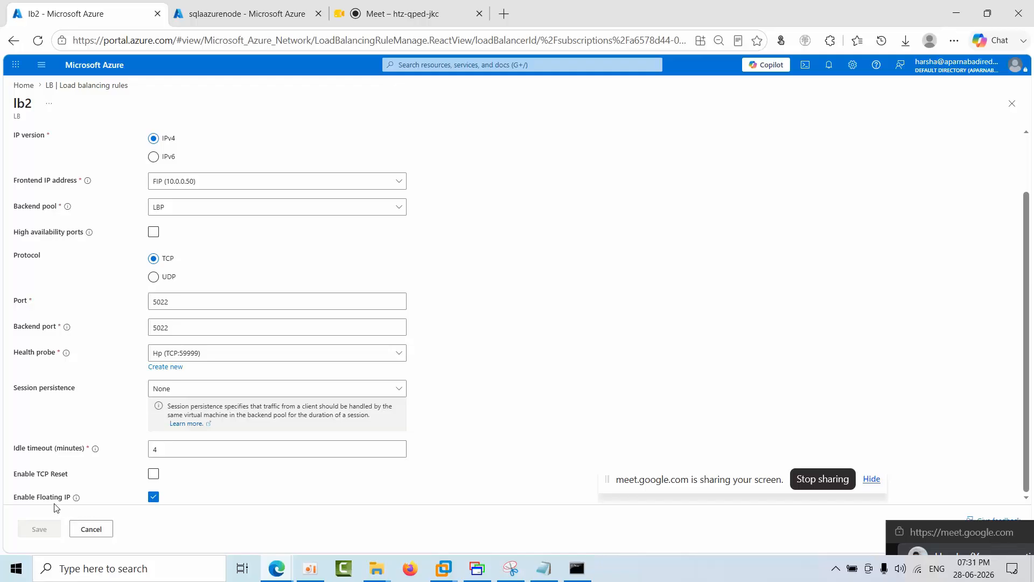
click(91, 529)
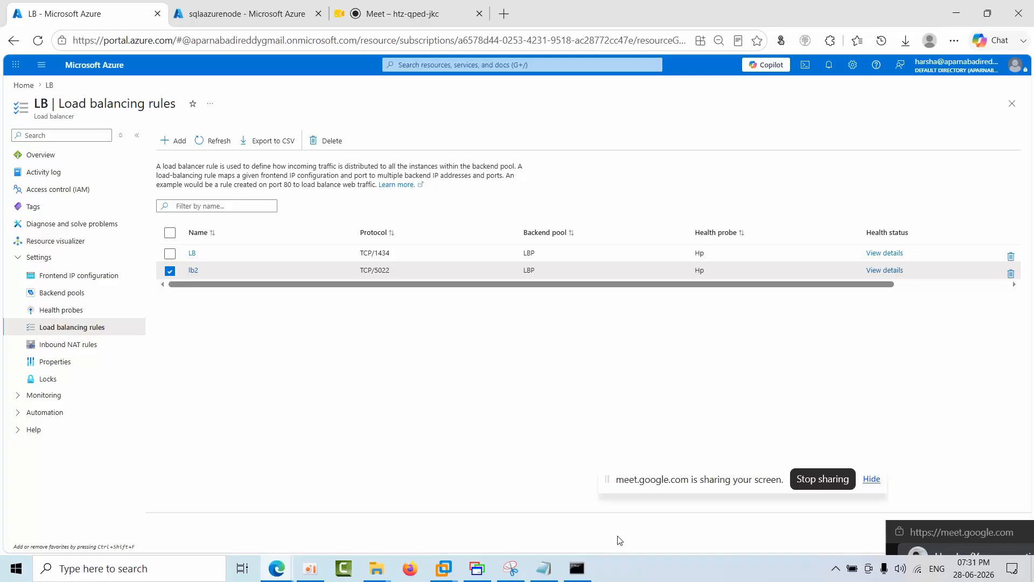
Step: Revisit the Node2 session in MultiDesk, switch to the Node3 virtual machine in VMware Workstation, and open Active Directory Domains and Trusts from Server Manager
click(475, 567)
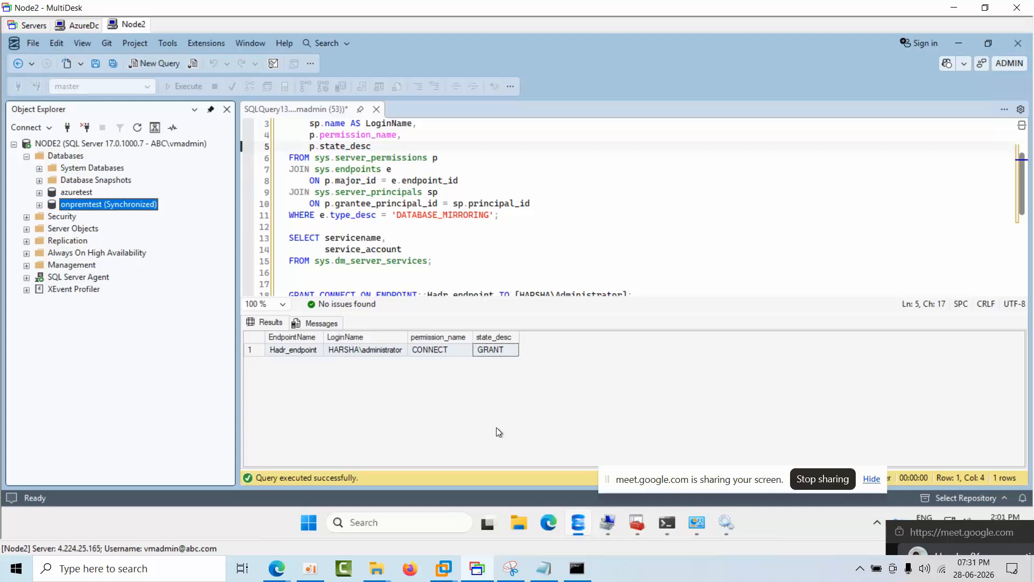
click(987, 223)
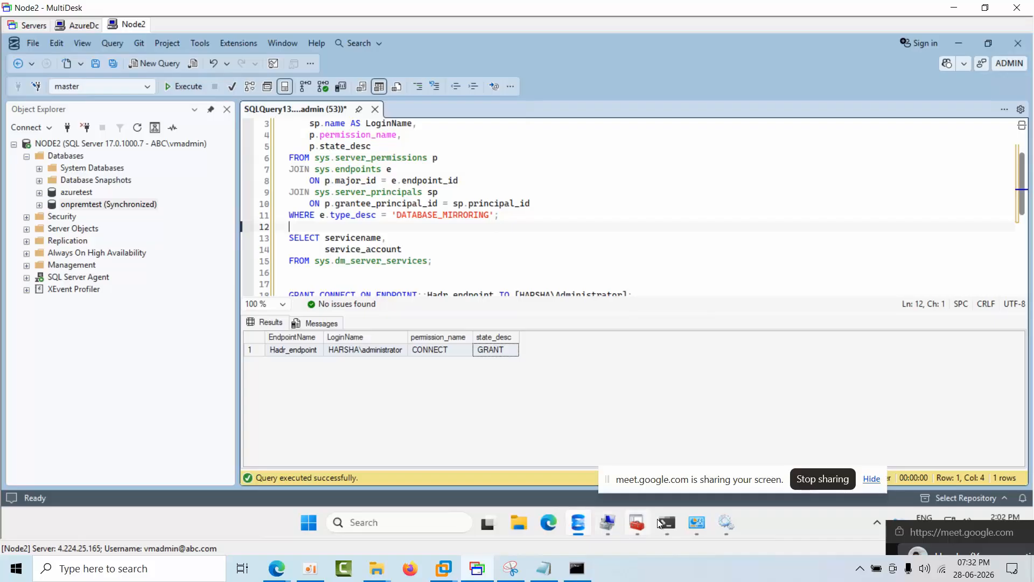
mouse_move(444, 569)
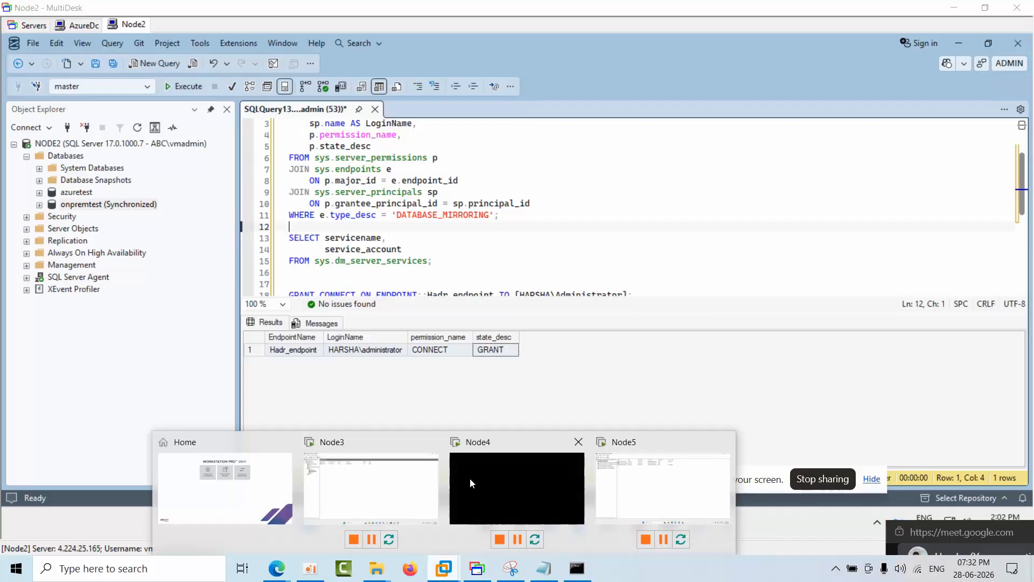
click(394, 483)
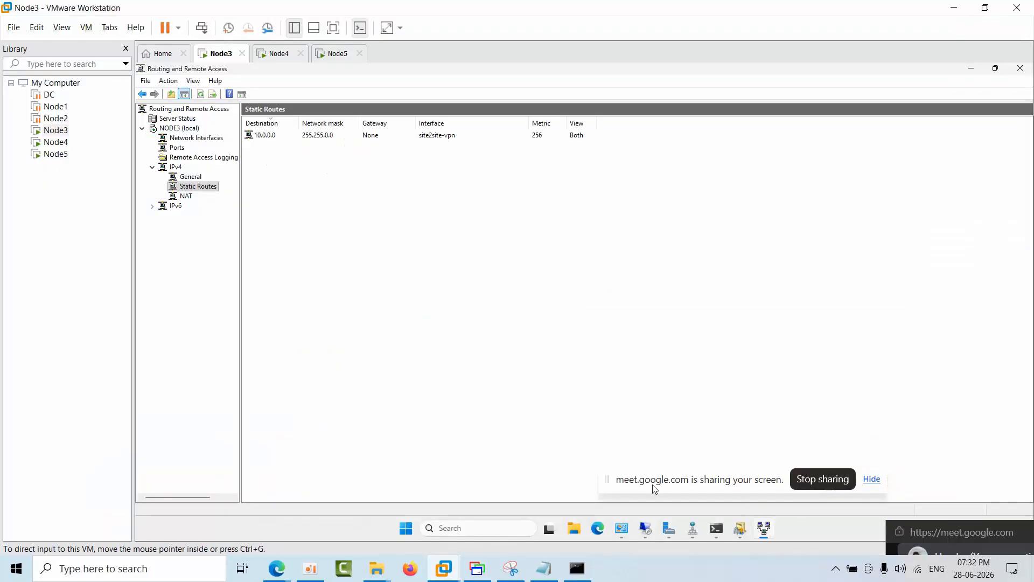
click(669, 528)
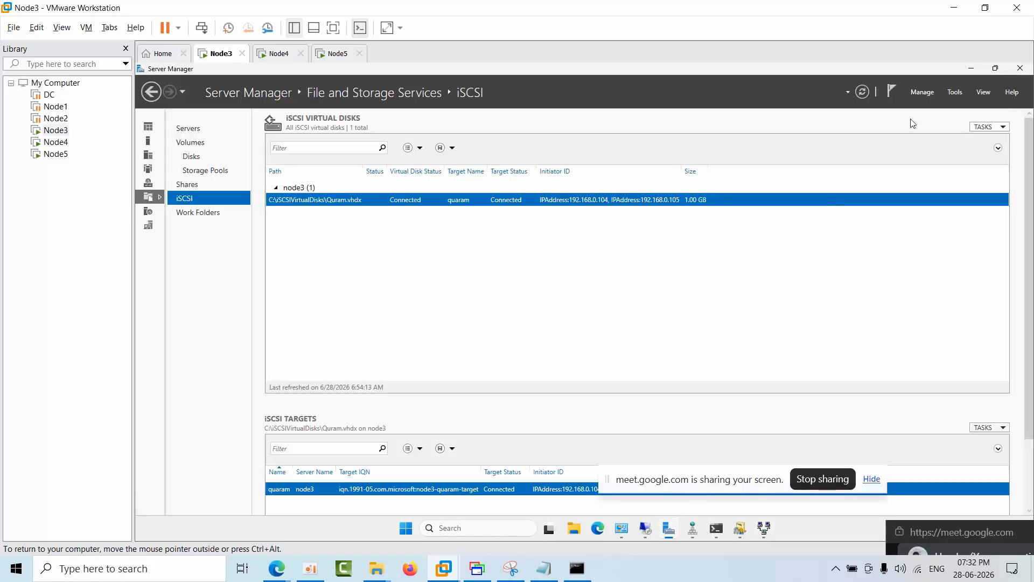
click(955, 92)
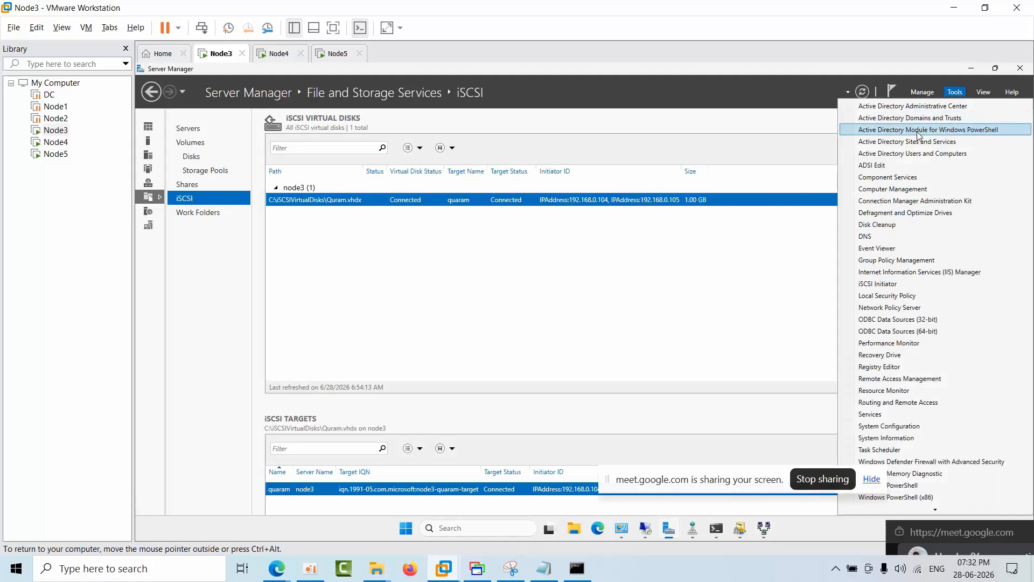
click(910, 118)
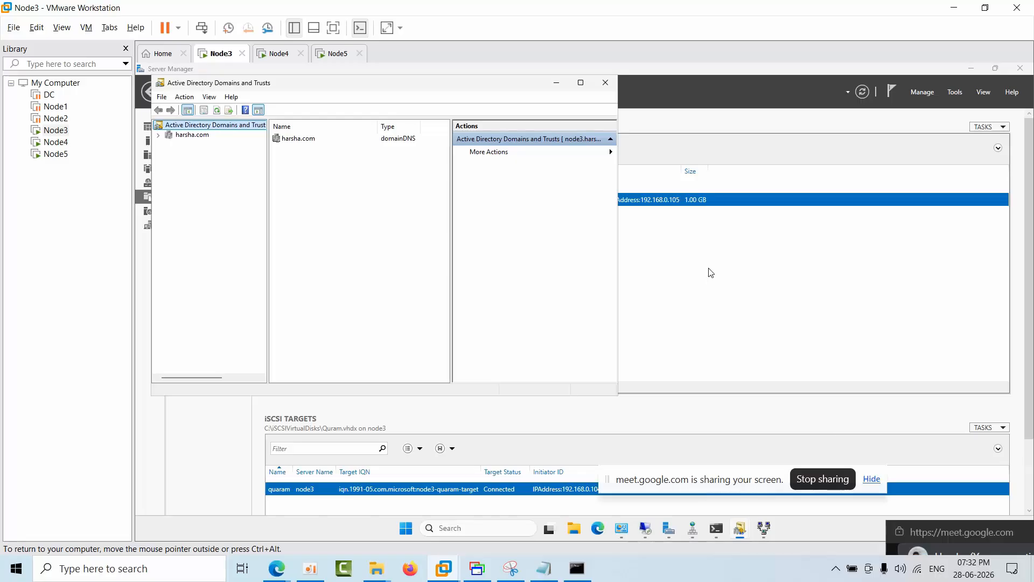
Step: Review the outgoing and incoming trusts in the on-premises domain's properties, and close Active Directory Domains and Trusts
click(191, 136)
right_click(192, 136)
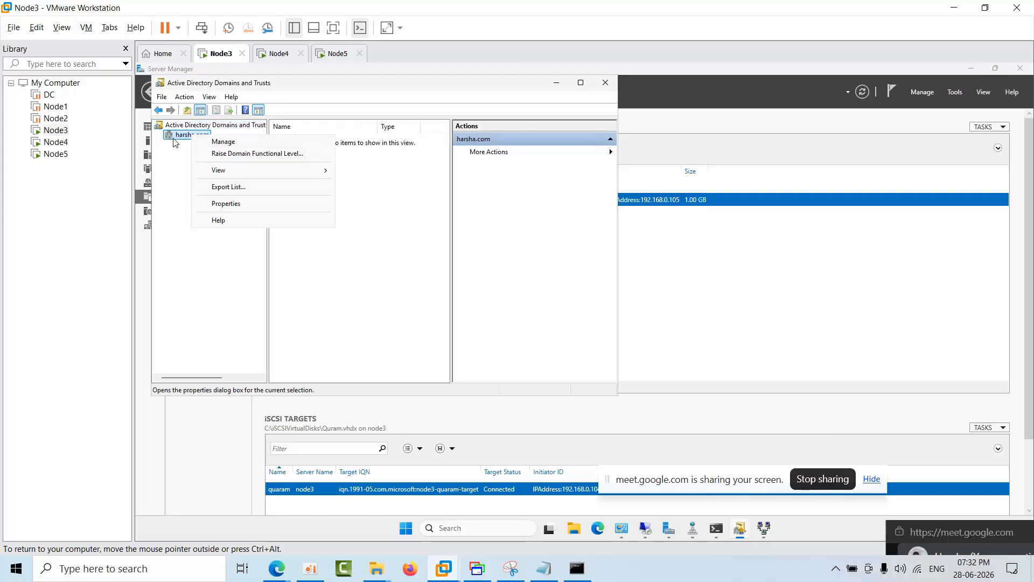
click(225, 204)
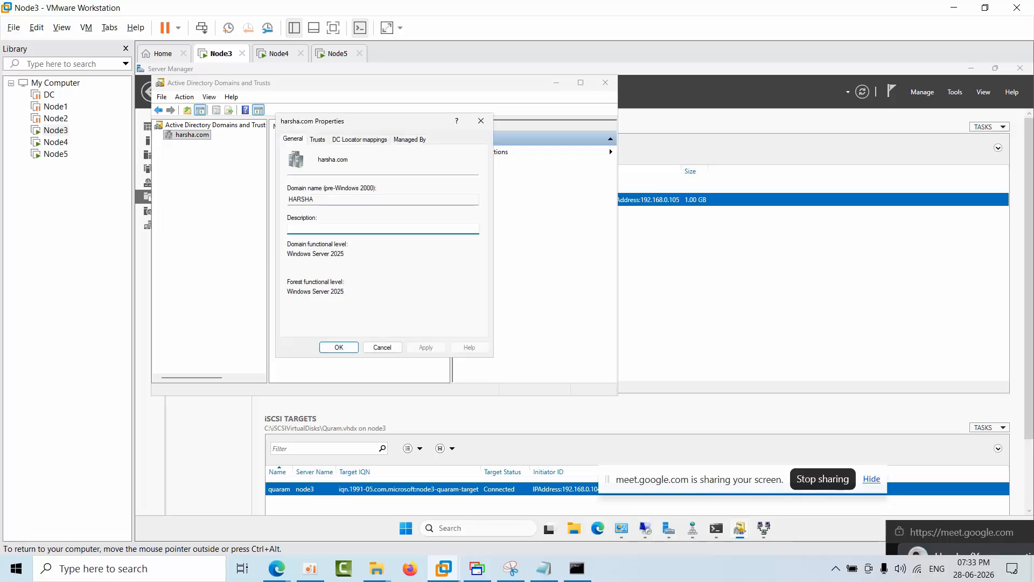
click(317, 139)
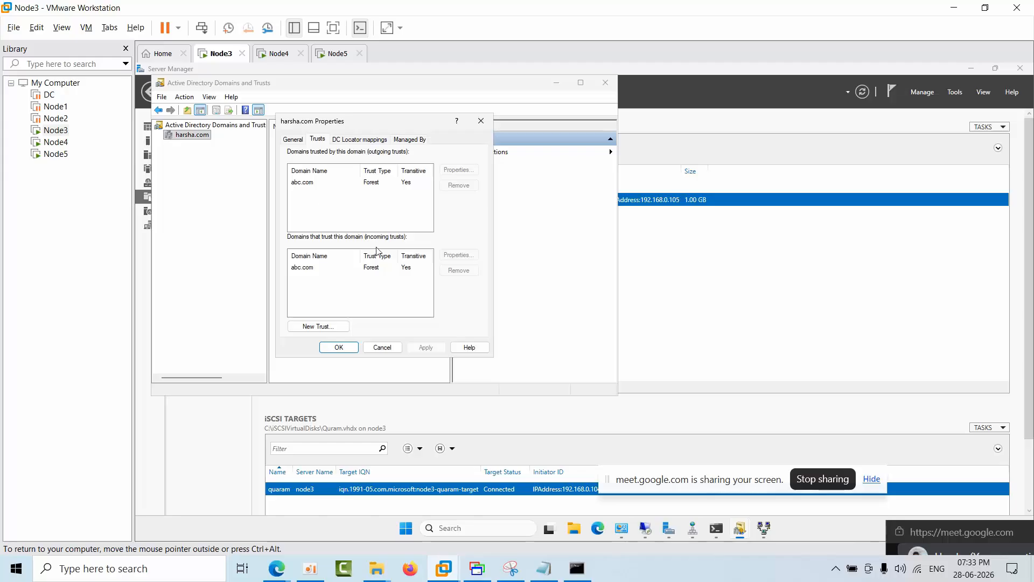
click(481, 121)
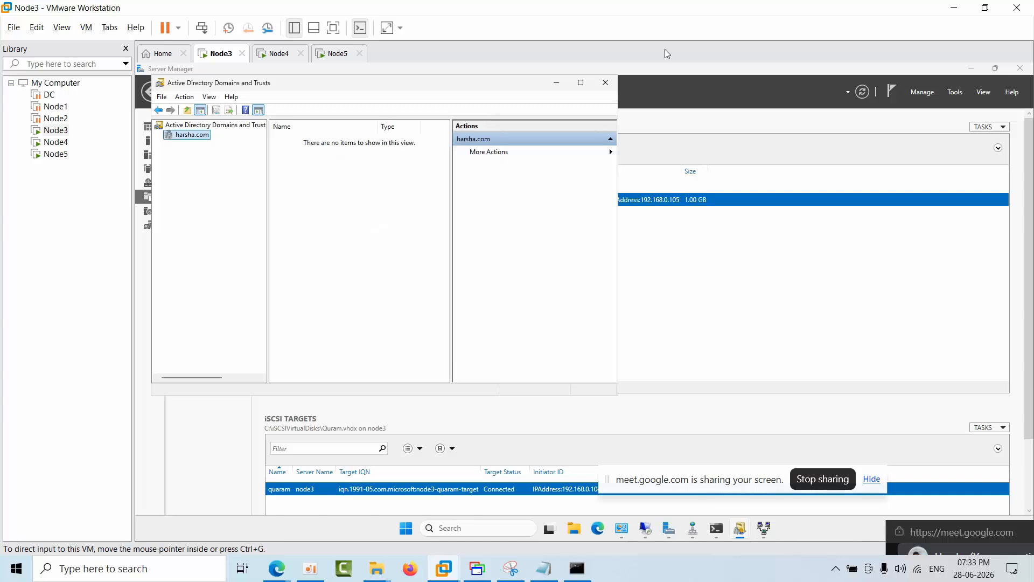
click(606, 84)
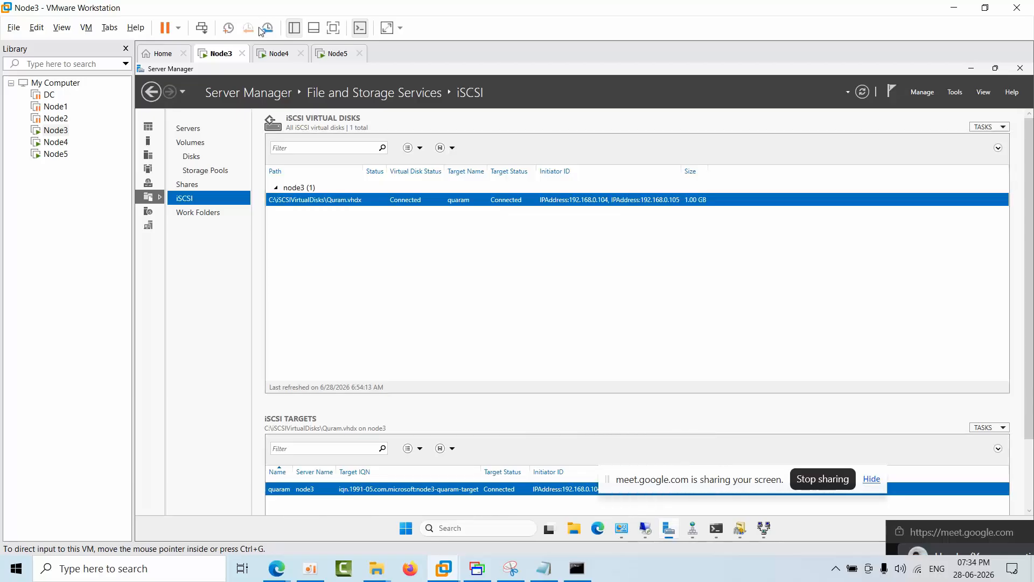
Step: Try to wake the blank Node4 display, checking the Node5 virtual machine in between
click(279, 54)
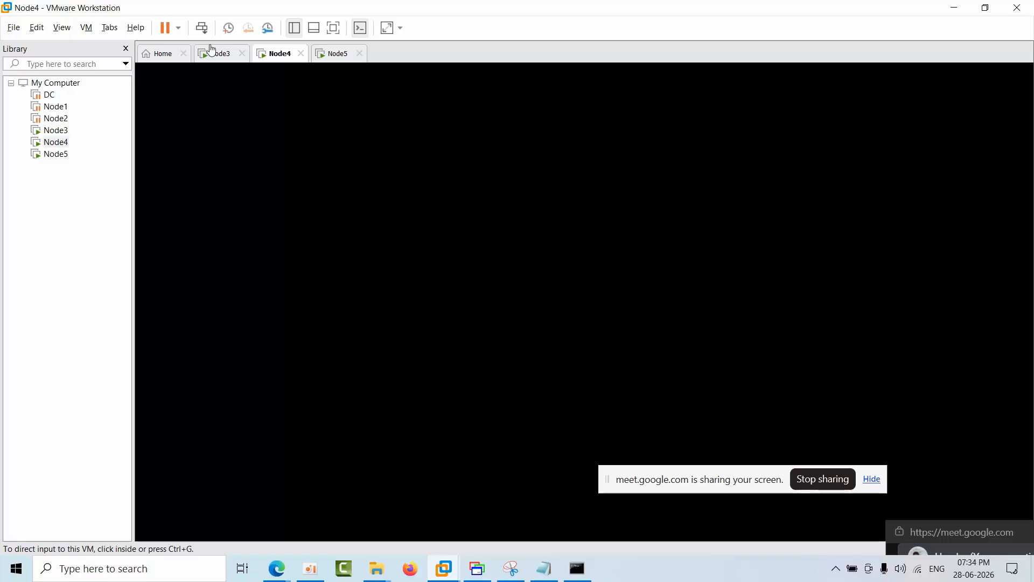
click(513, 287)
key(ctrl+alt)
click(351, 54)
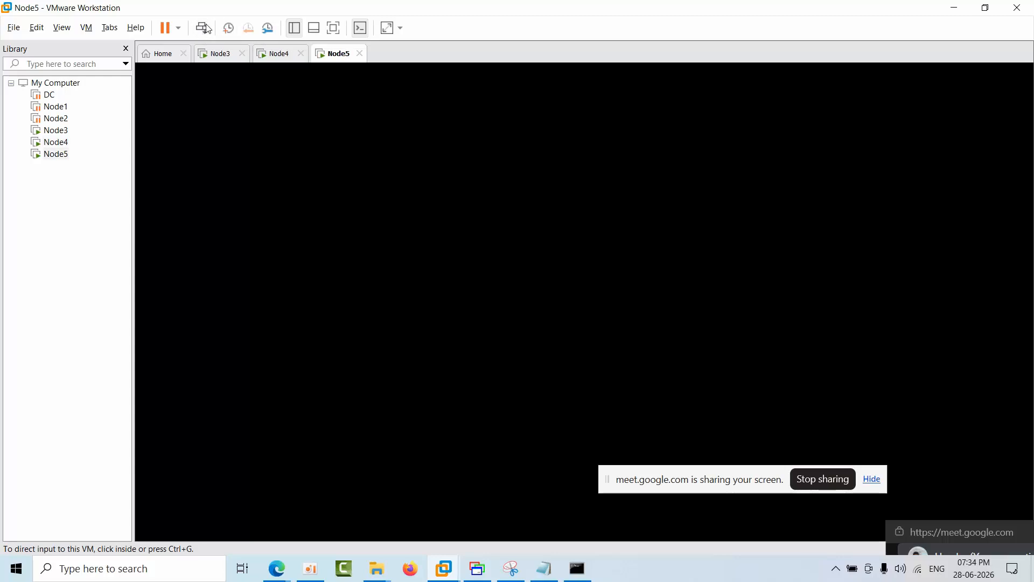
click(282, 53)
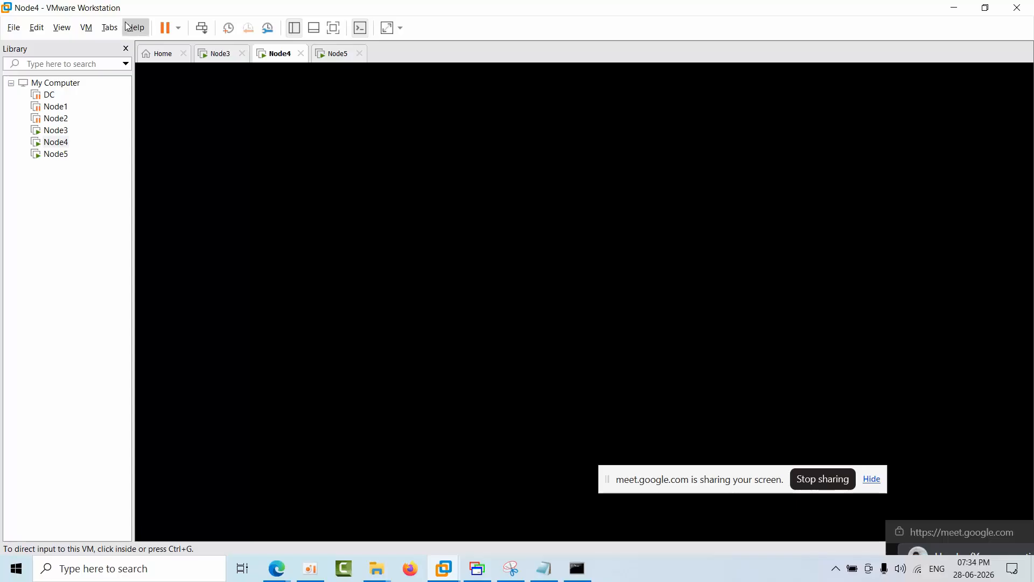
Step: Unlock the Node5 virtual machine by entering the account password and bring up its SQL Server Management Studio
click(335, 57)
click(531, 329)
text(Pa)
key(Return)
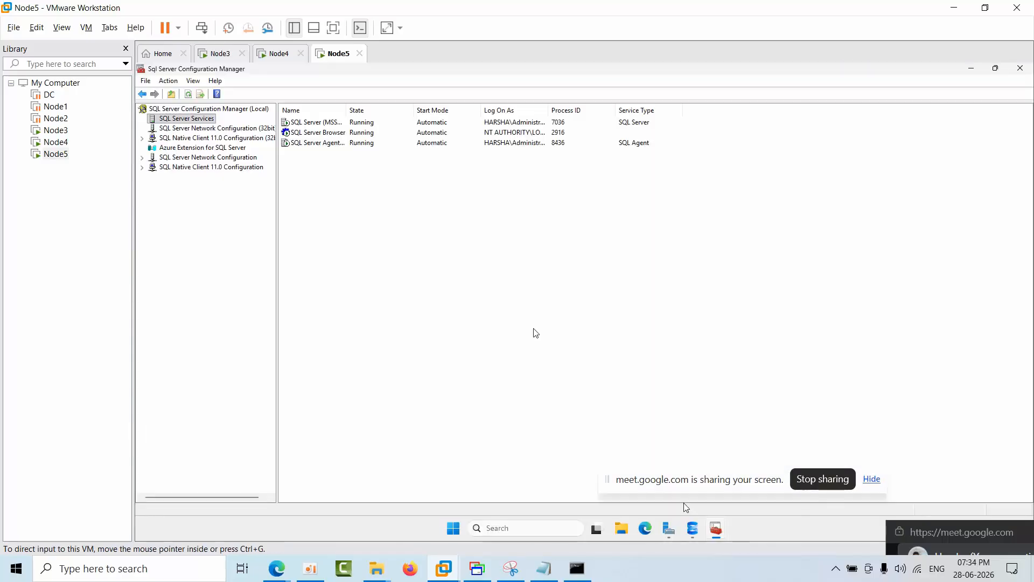
click(699, 532)
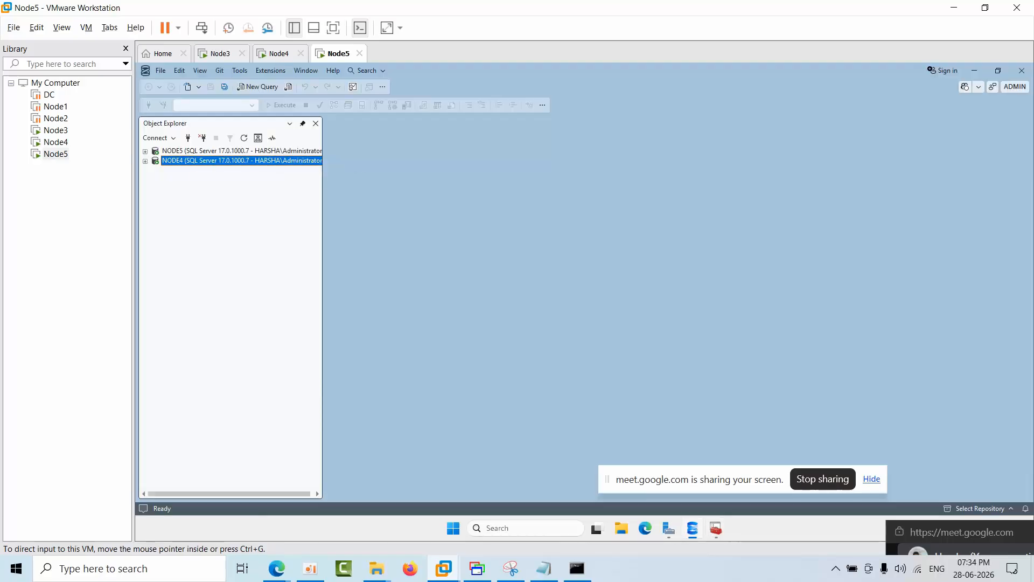
Step: Suspend and resume the Node4 virtual machine to restore its display, switching to Node5 and back
click(279, 53)
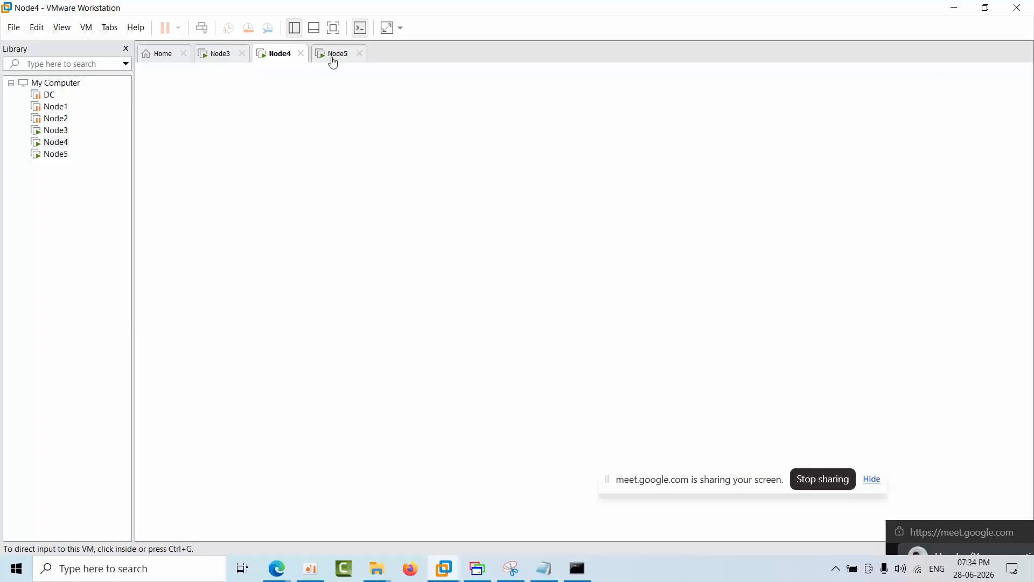
click(333, 60)
click(280, 57)
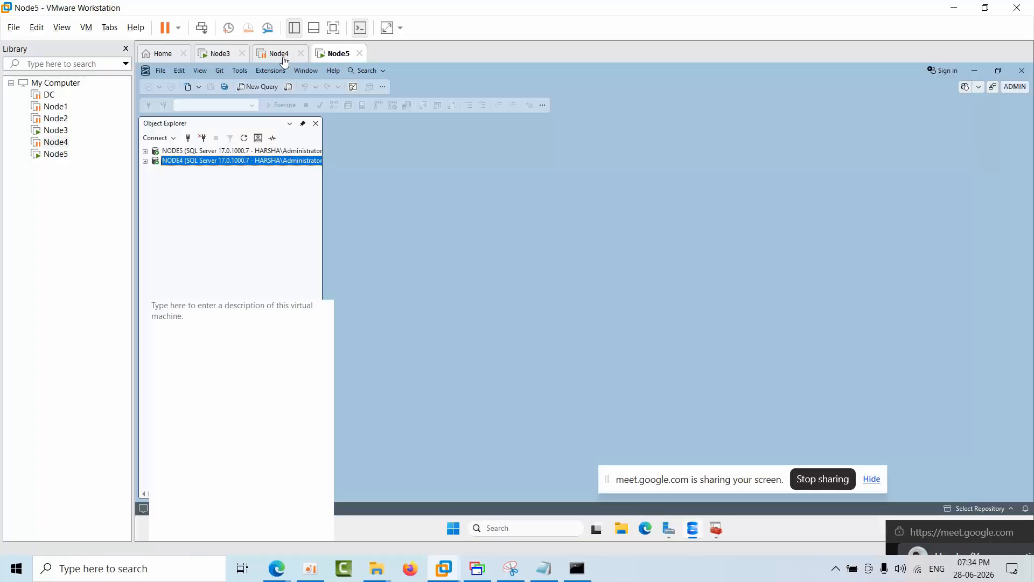
click(219, 102)
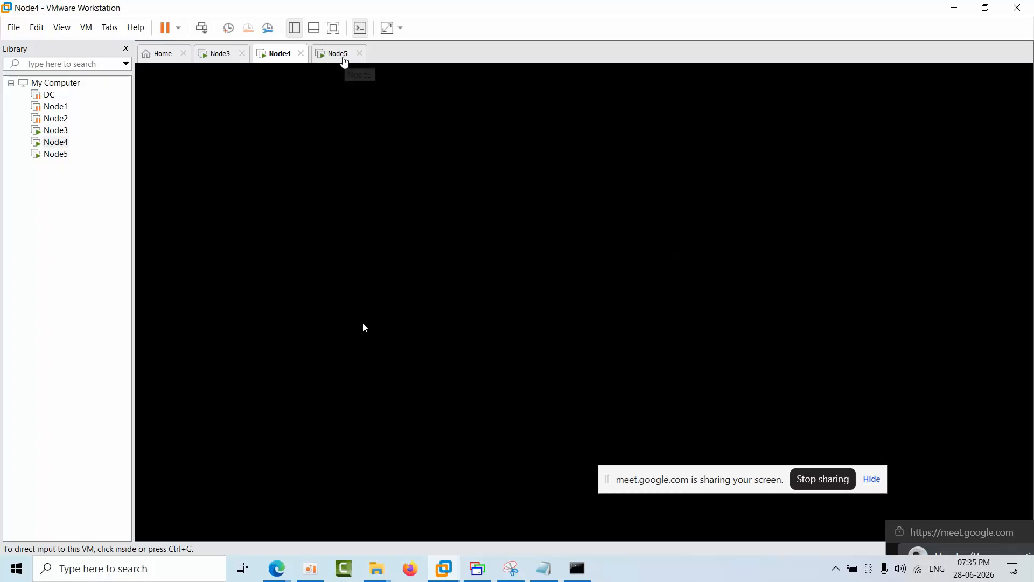
click(344, 56)
click(274, 54)
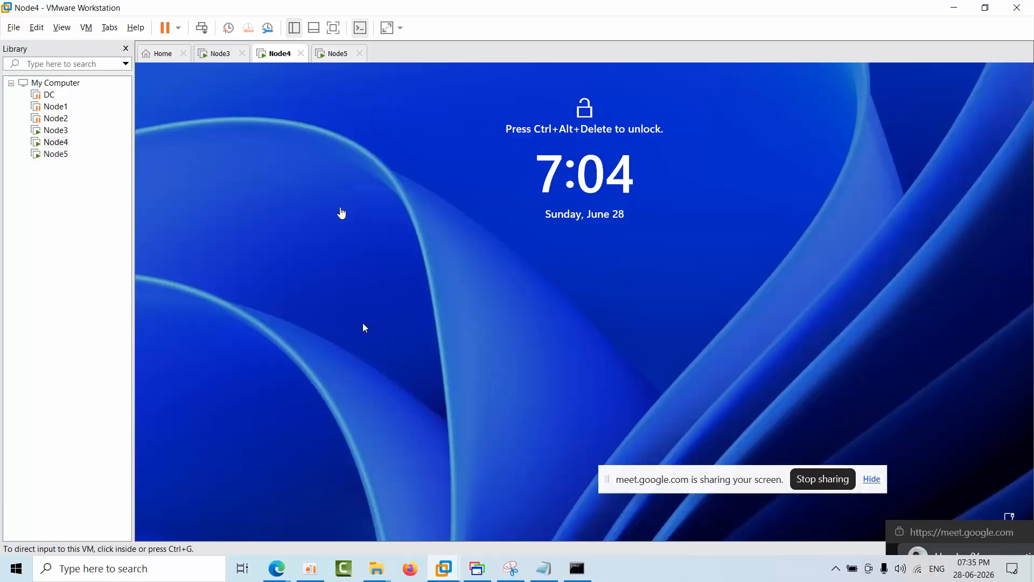
Step: Unlock the Node4 virtual machine by entering the account password at its sign-in screen
click(201, 29)
click(363, 142)
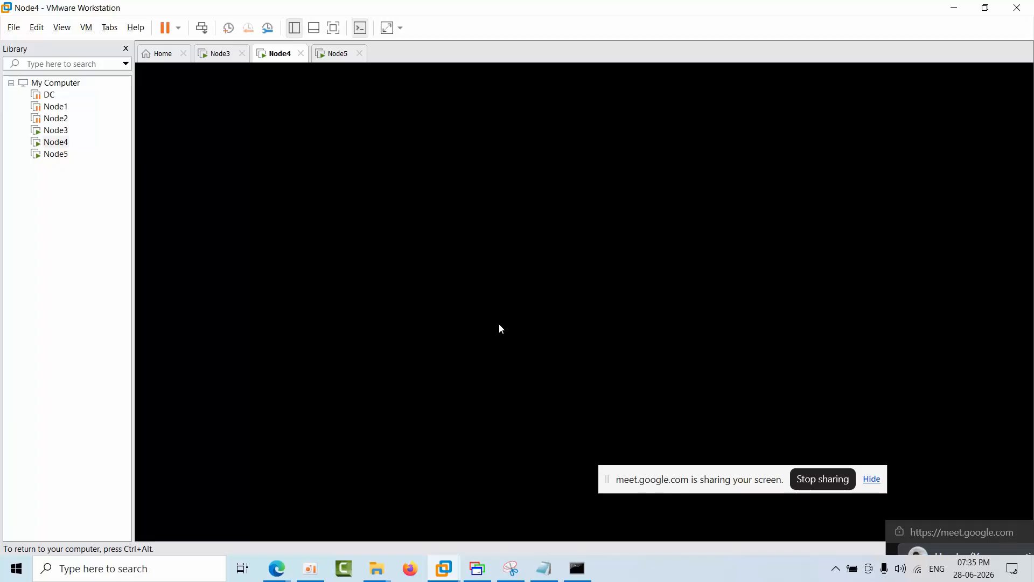
text(••••••••)
key(Return)
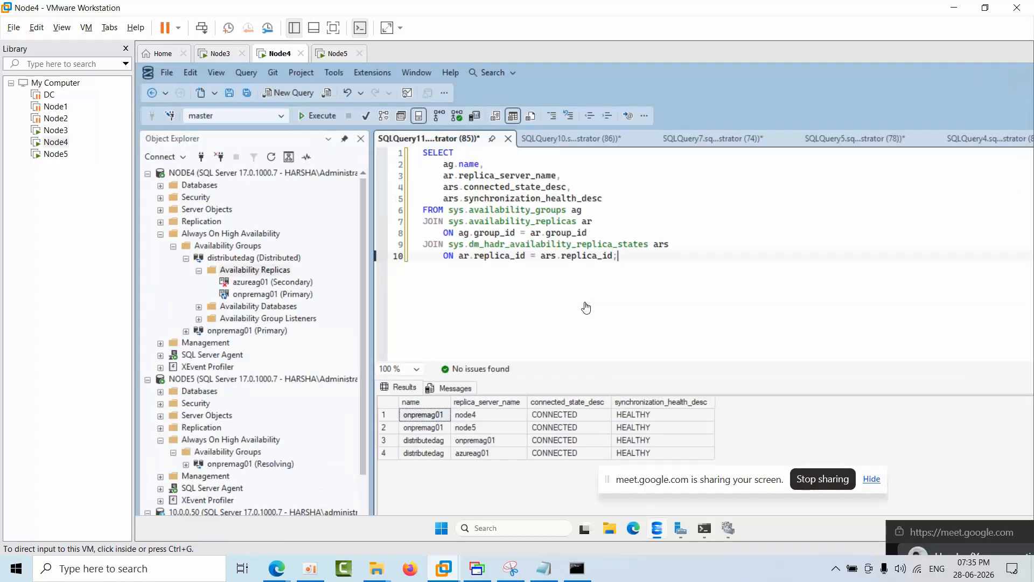
click(497, 327)
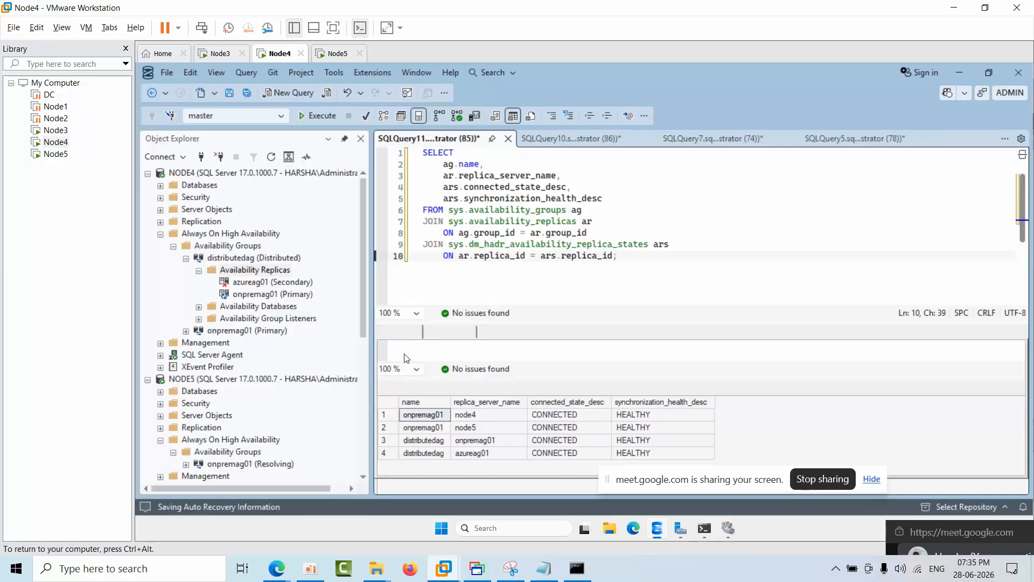
Step: Refresh distributedag's availability replicas and show NODE4's databases, returning to the Node2 session in MultiDesk for comparison
right_click(270, 275)
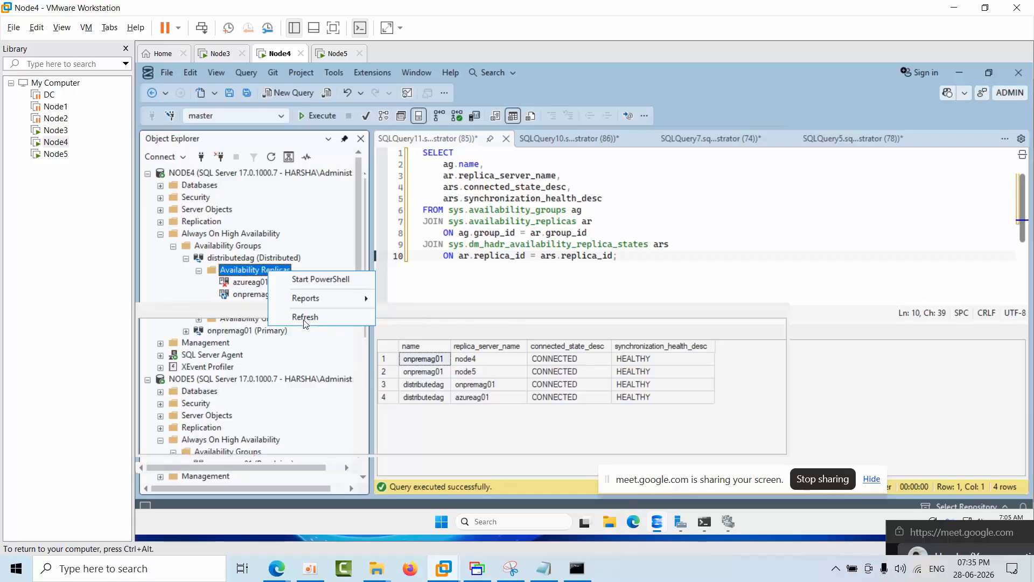
click(305, 317)
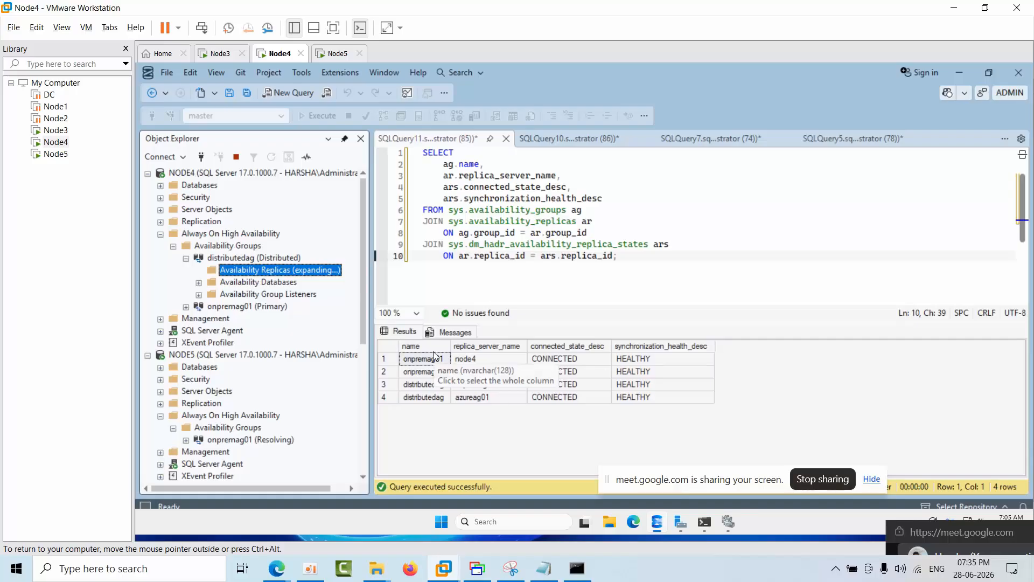
double_click(201, 186)
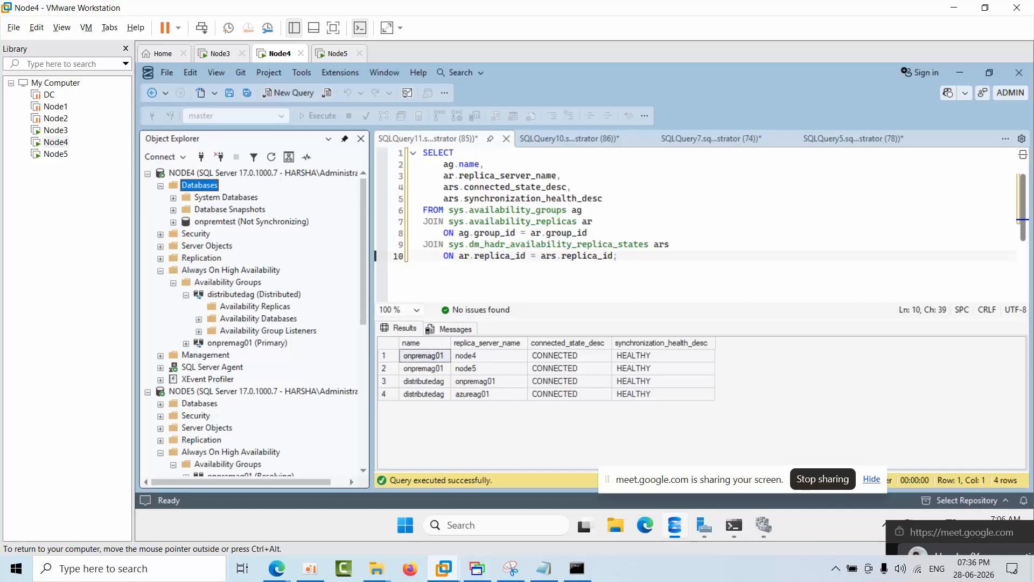
click(509, 571)
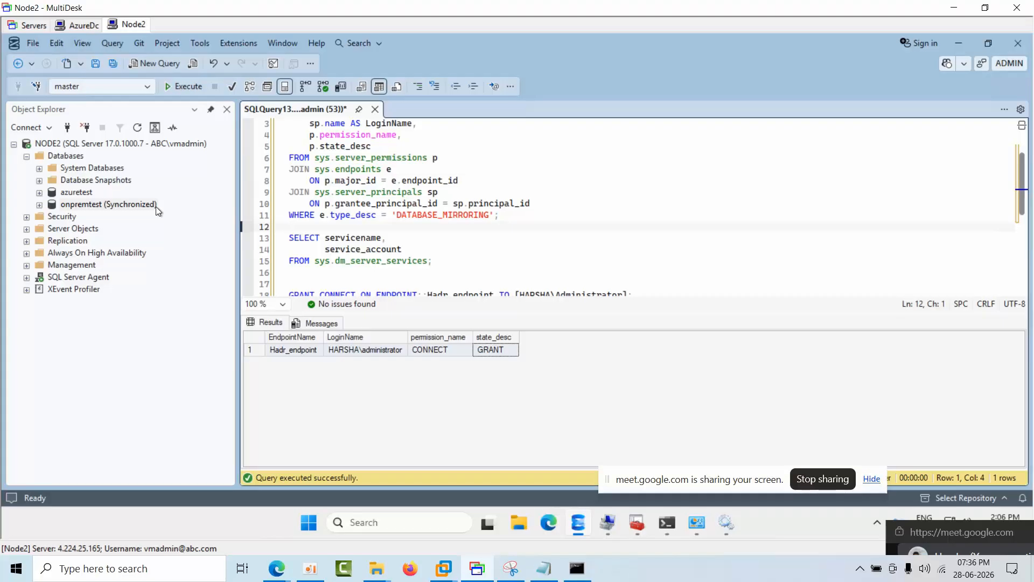
Step: View Node4's databases and replica health results in VMware Workstation, and return to the Node2 session in MultiDesk
click(443, 569)
click(481, 467)
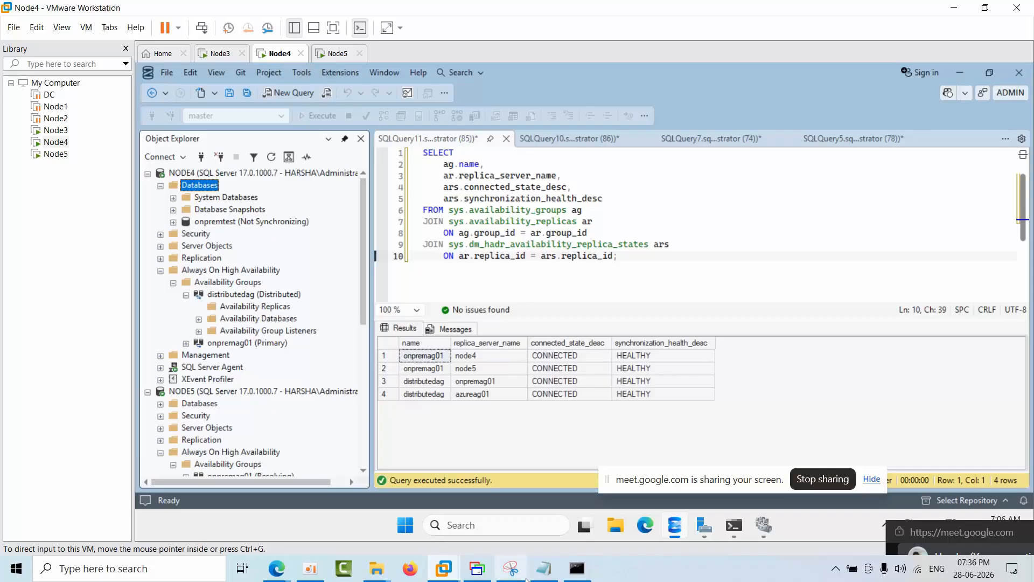
click(477, 568)
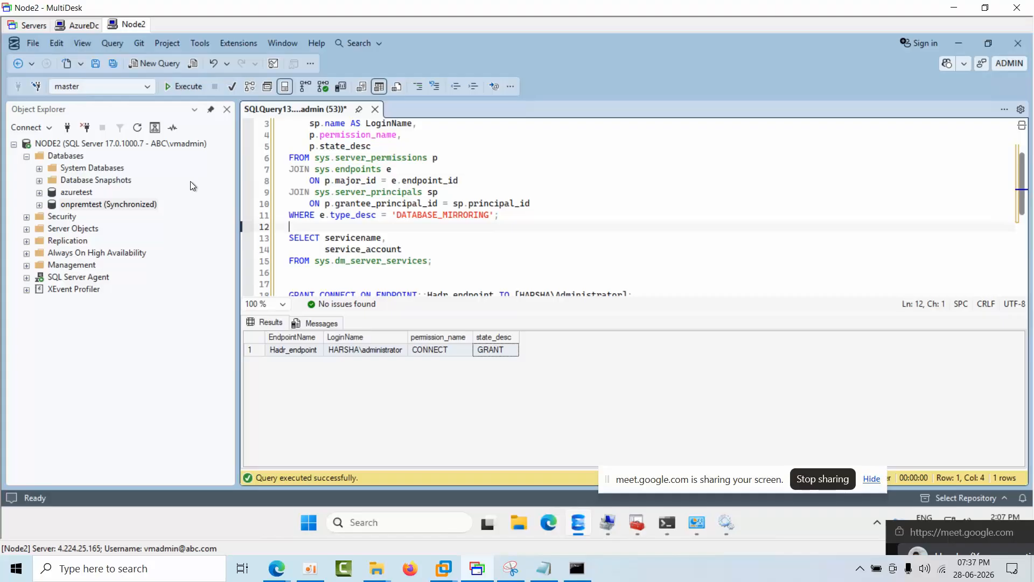
Step: Expand NODE2's Always On High Availability node and its Availability Groups folder in the object tree
click(323, 248)
key(Left)
key(Left)
click(75, 229)
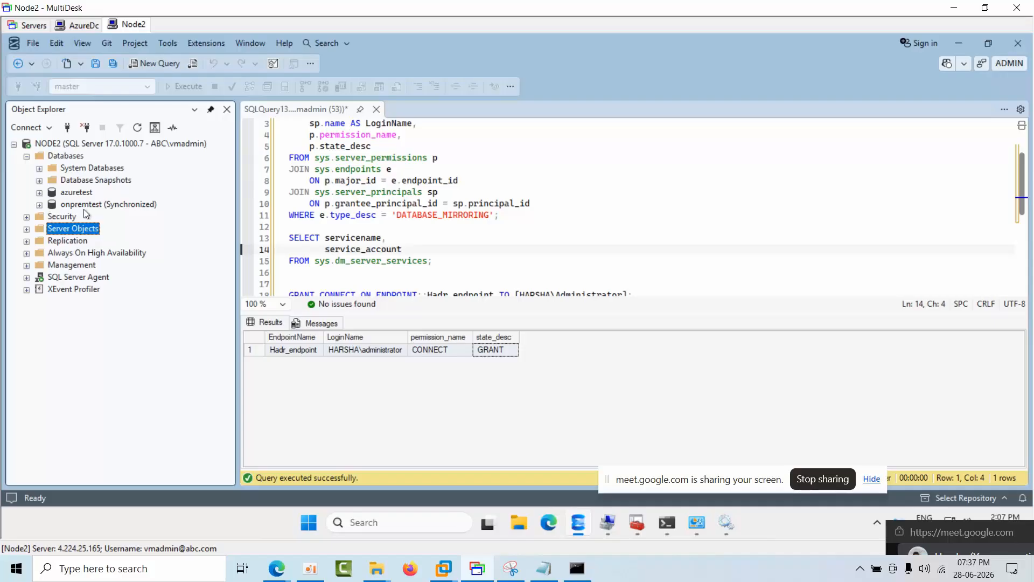
double_click(63, 252)
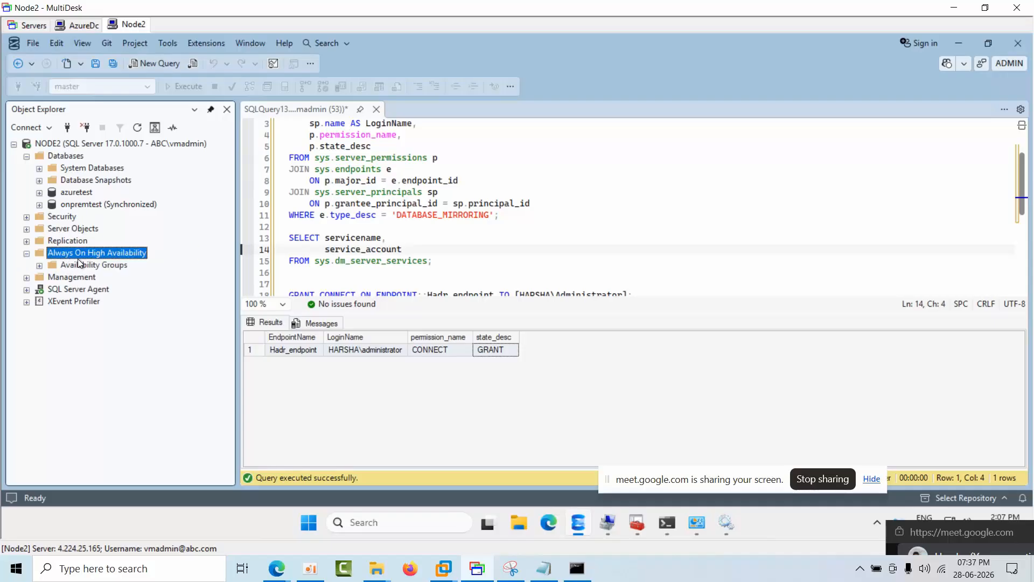
click(84, 264)
double_click(84, 264)
key(Down)
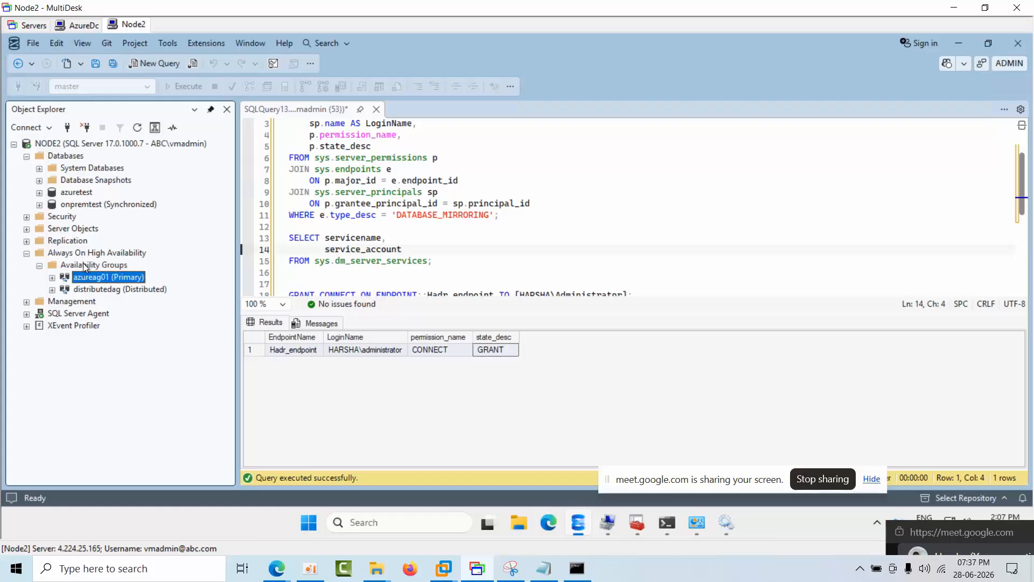
Step: Expand the distributedag availability group and its Availability Replicas to inspect the replica roles on NODE2
key(Down)
key(Right)
key(Down)
key(Right)
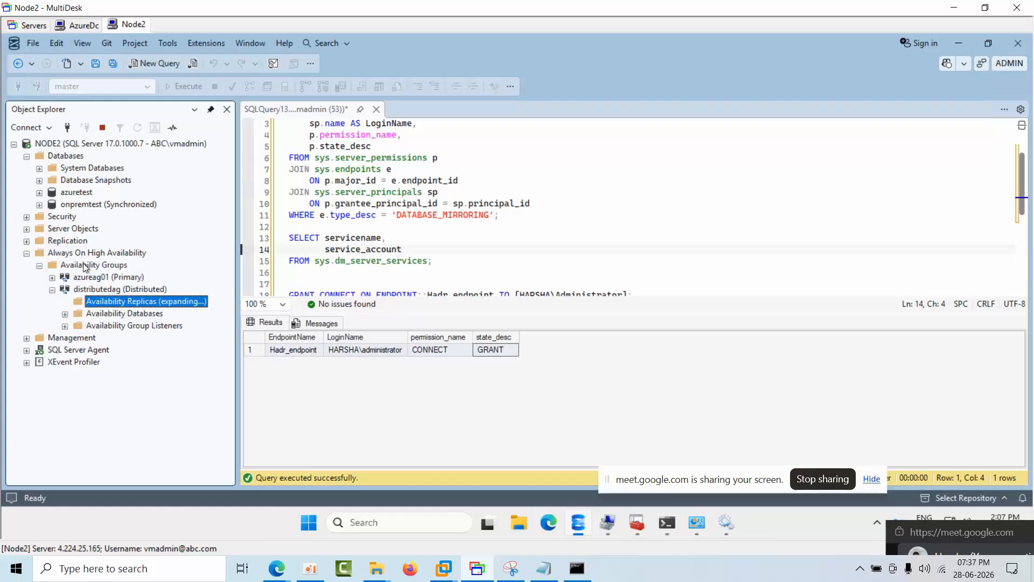
key(Down)
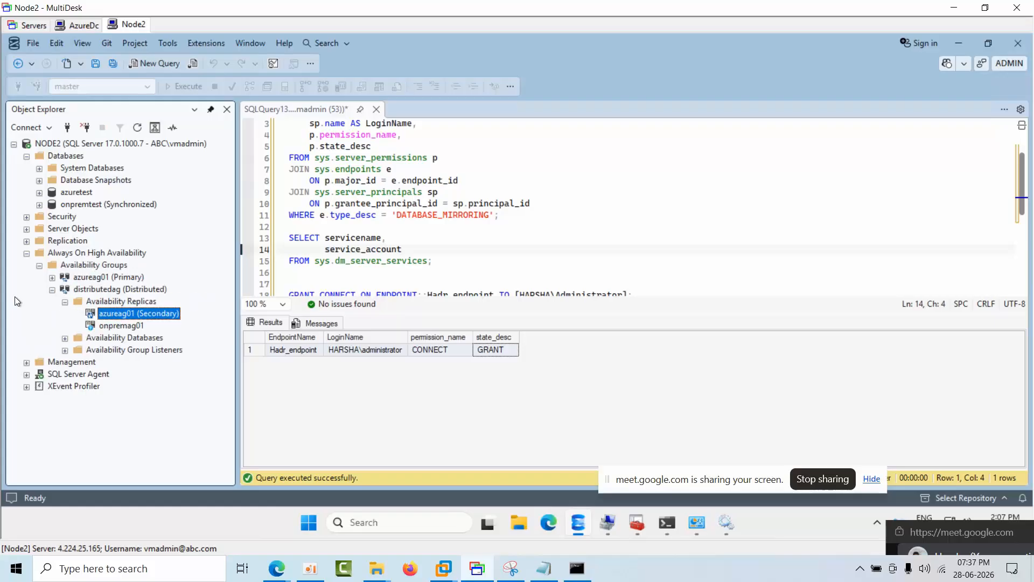
Step: Highlight the administrator login in the GRANT CONNECT ON ENDPOINT::Hadr_endpoint statement, and select the whole statement with its GO line
click(404, 251)
key(Down)
key(Down)
key(Down)
key(Down)
key(Down)
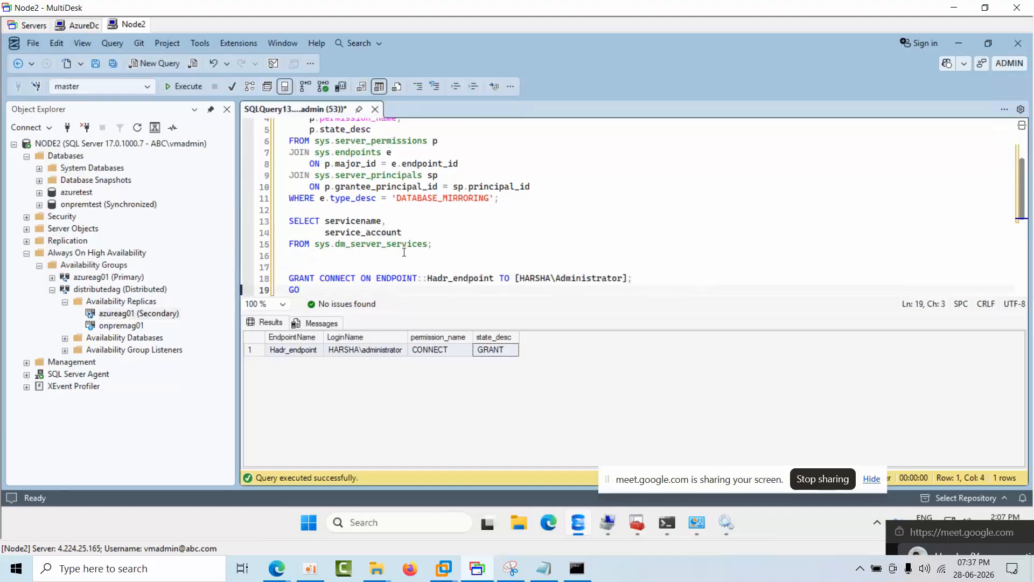
drag(629, 277, 516, 275)
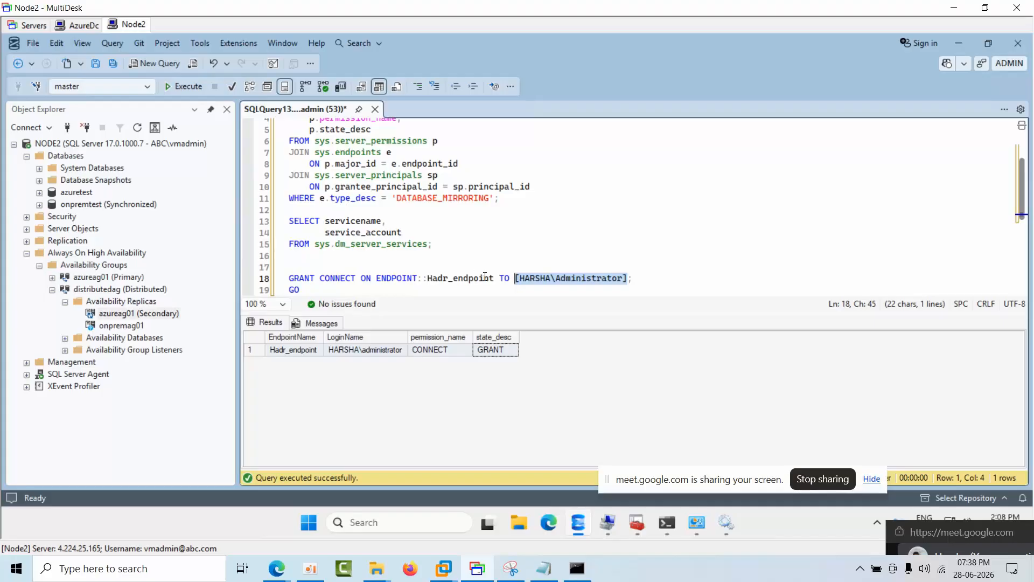
drag(268, 294, 270, 283)
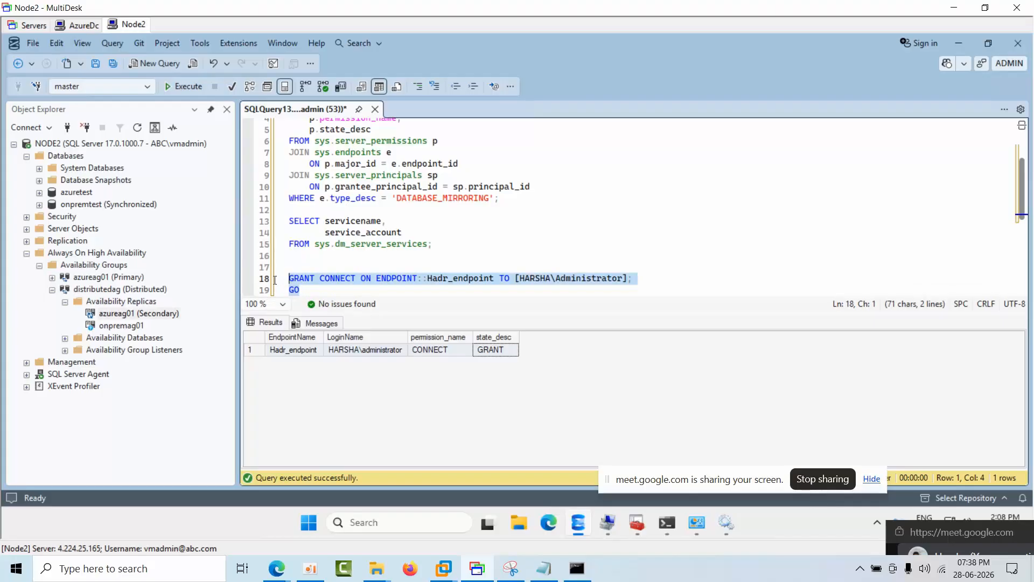